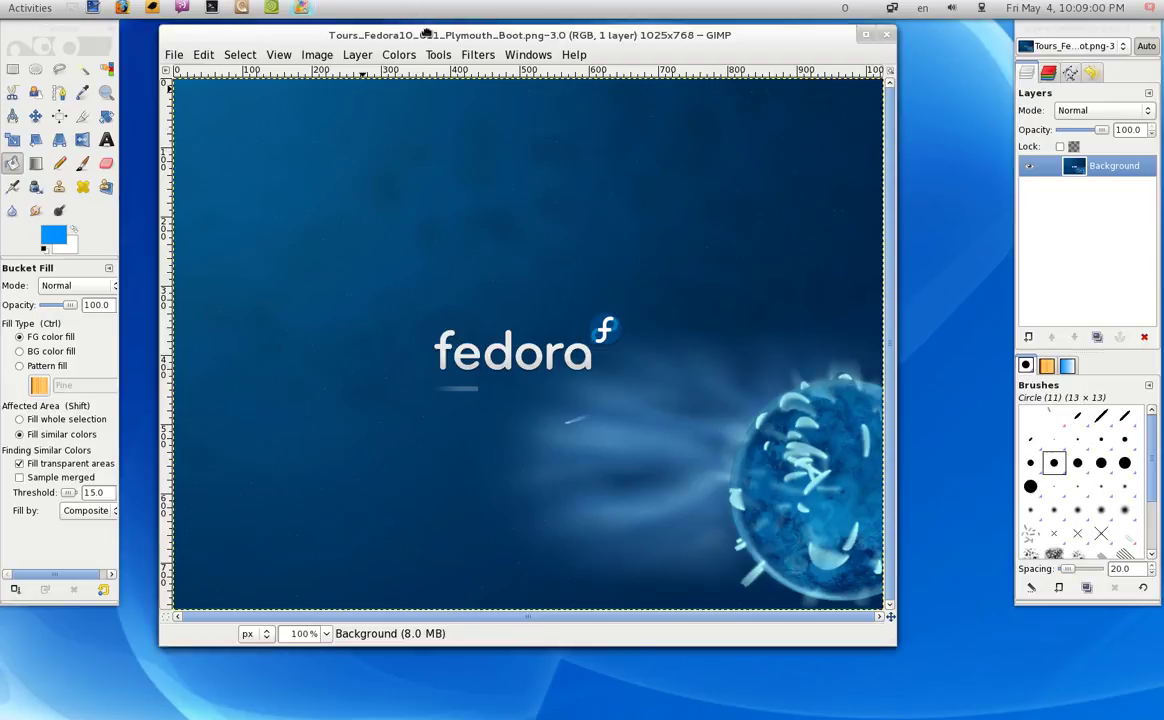
- Enlarge and reposition the image window and move the Layers dock aside
left_click_drag(426, 34, 440, 37)
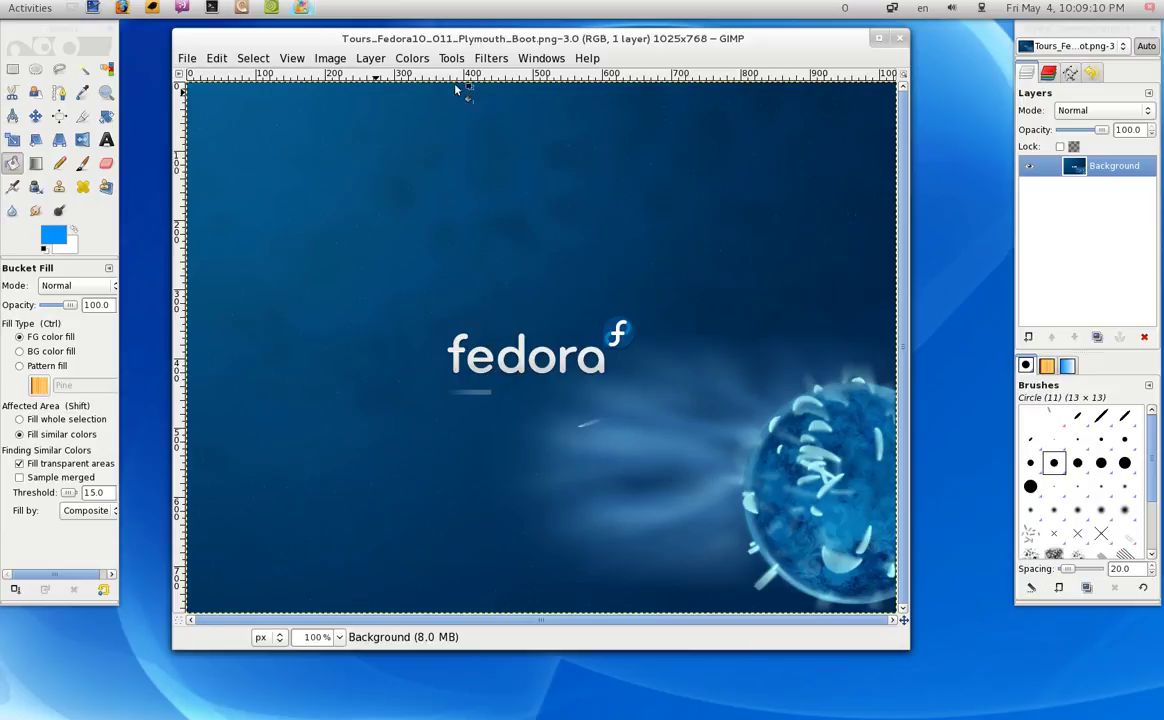
left_click_drag(905, 644, 957, 660)
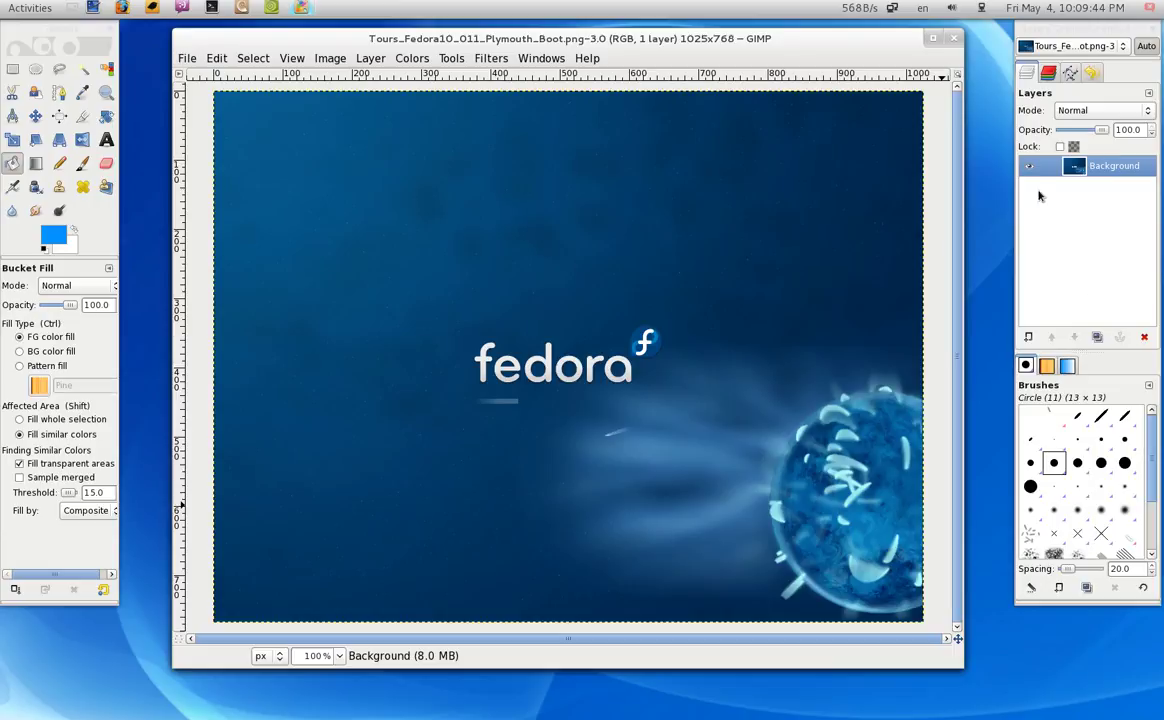
left_click_drag(1056, 27, 1041, 52)
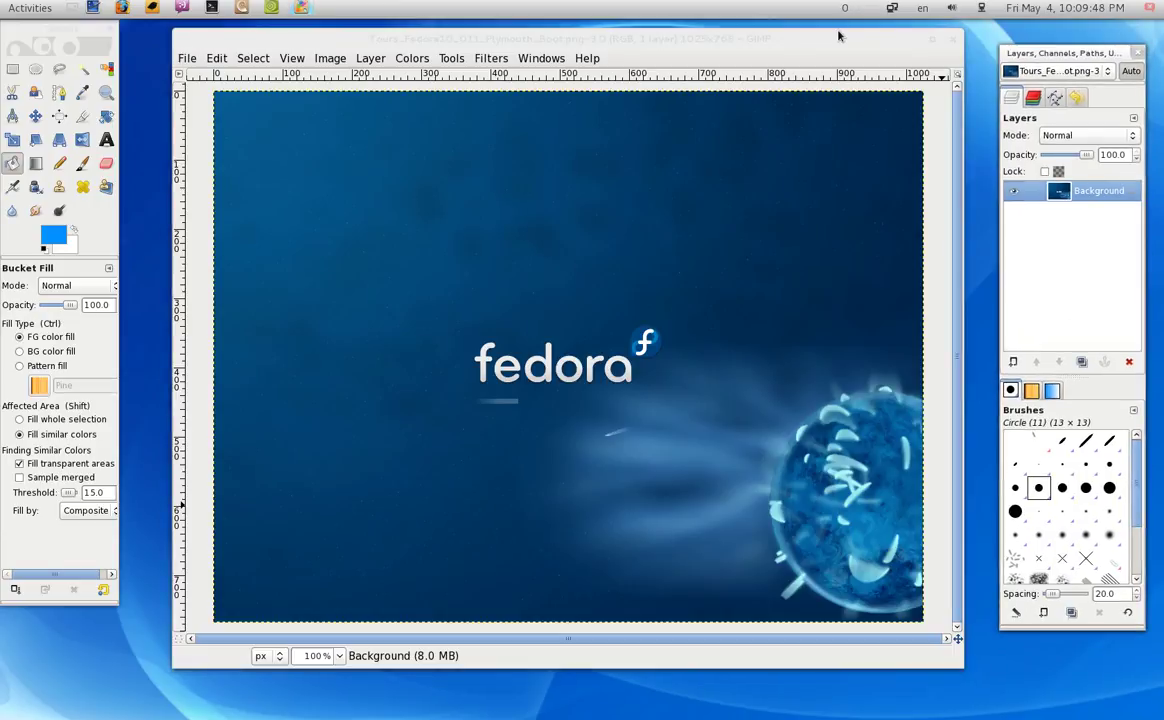
left_click_drag(838, 36, 792, 37)
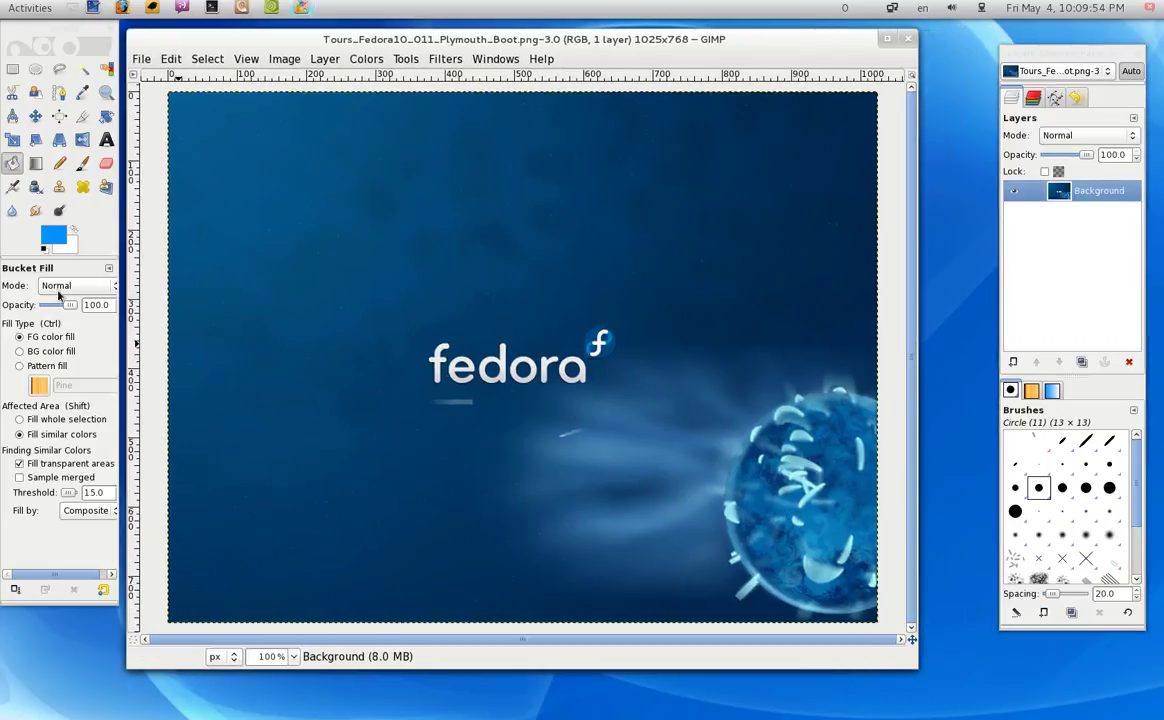
- Fit a 322 × 309 px elliptical selection at 806, 437 around the glowing orb
left_click(35, 68)
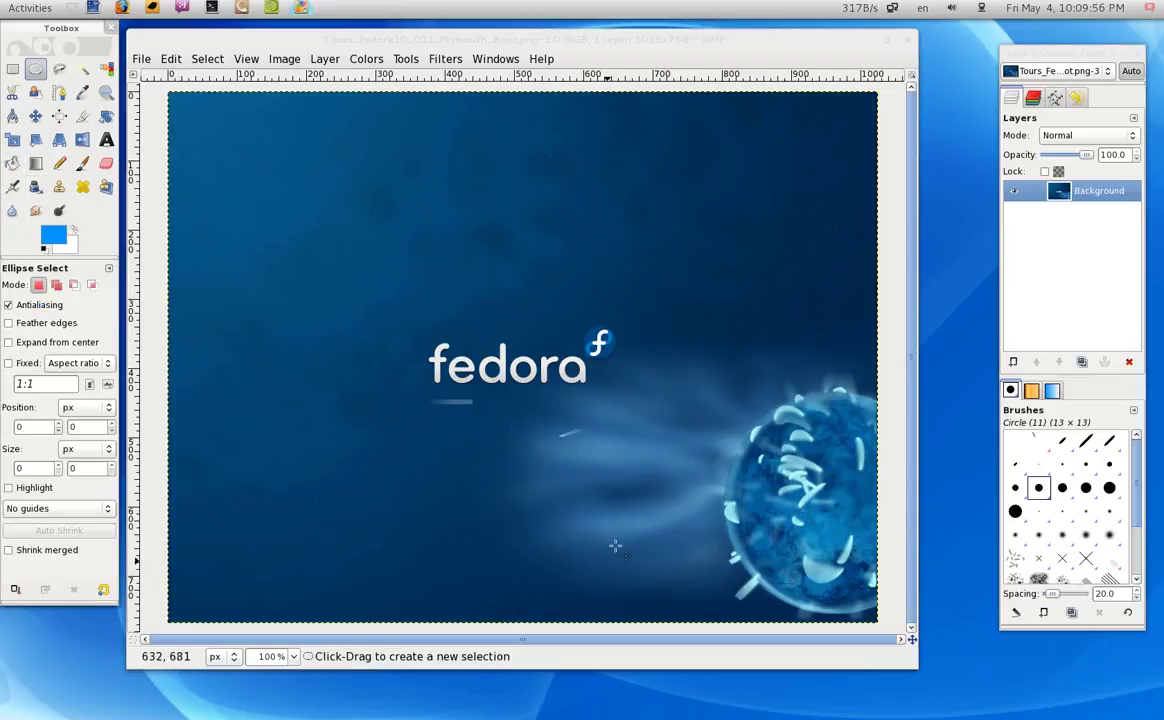
left_click_drag(752, 394, 905, 620)
left_click_drag(758, 507, 729, 515)
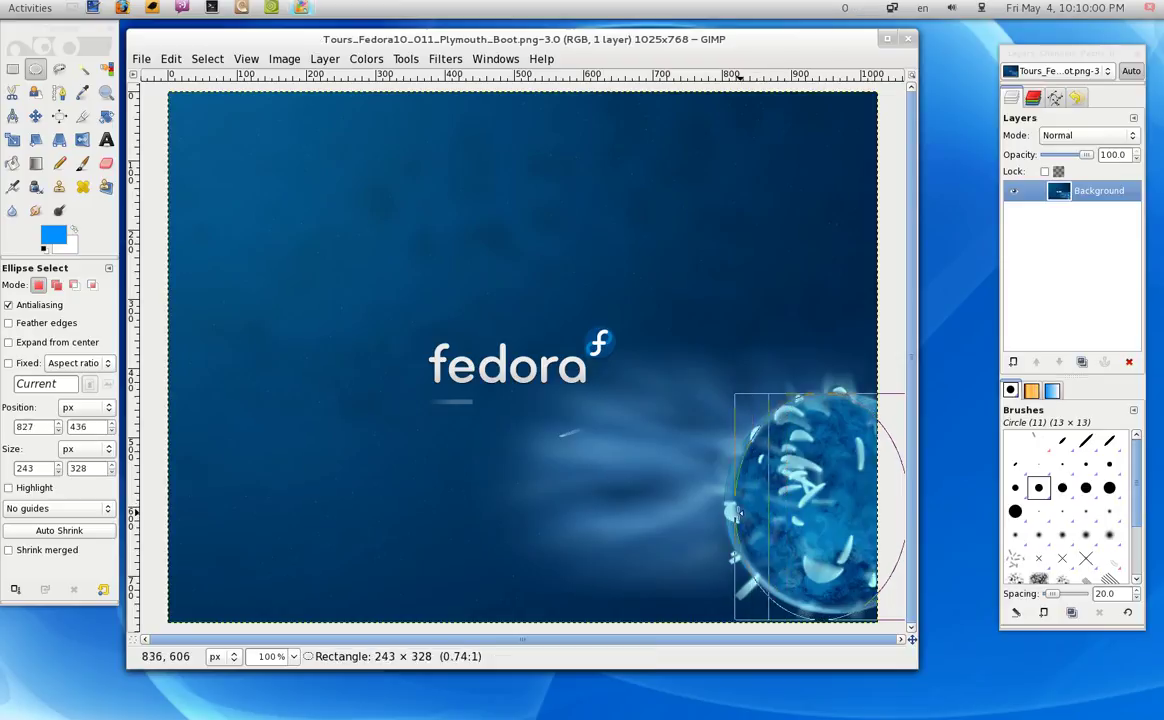
left_click_drag(747, 398, 815, 407)
left_click_drag(740, 614, 808, 604)
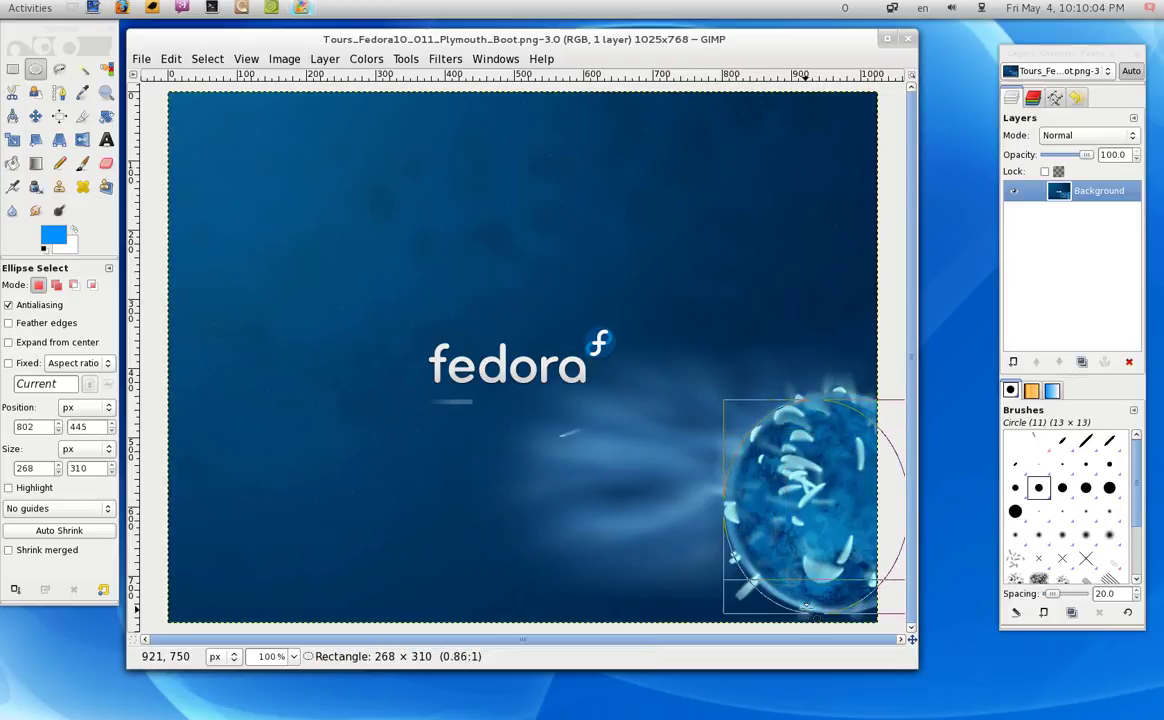
left_click_drag(916, 667, 1040, 692)
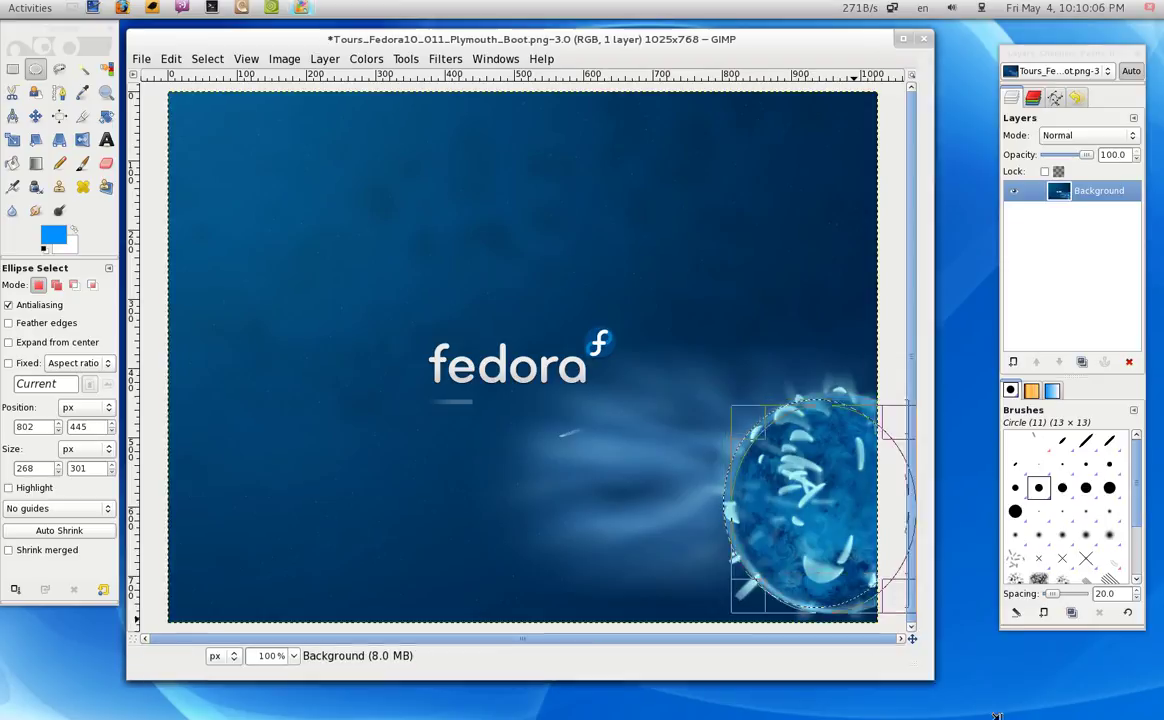
left_click_drag(977, 553, 1012, 550)
left_click_drag(803, 521, 807, 521)
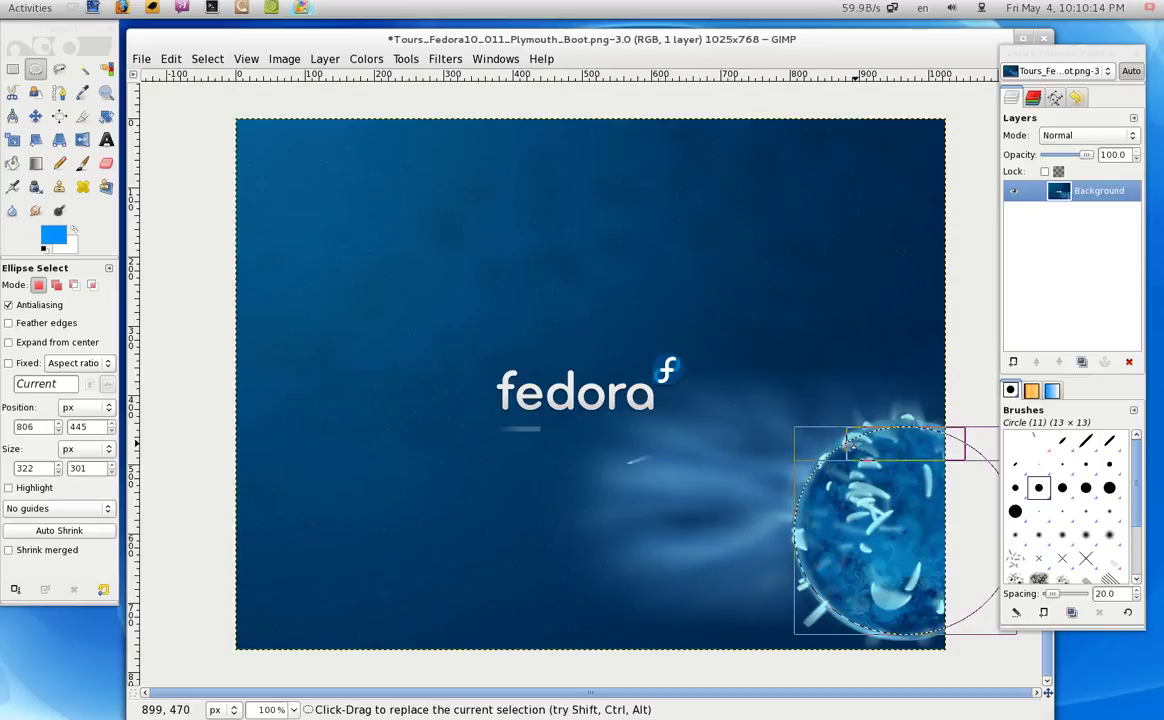
left_click_drag(893, 446, 893, 439)
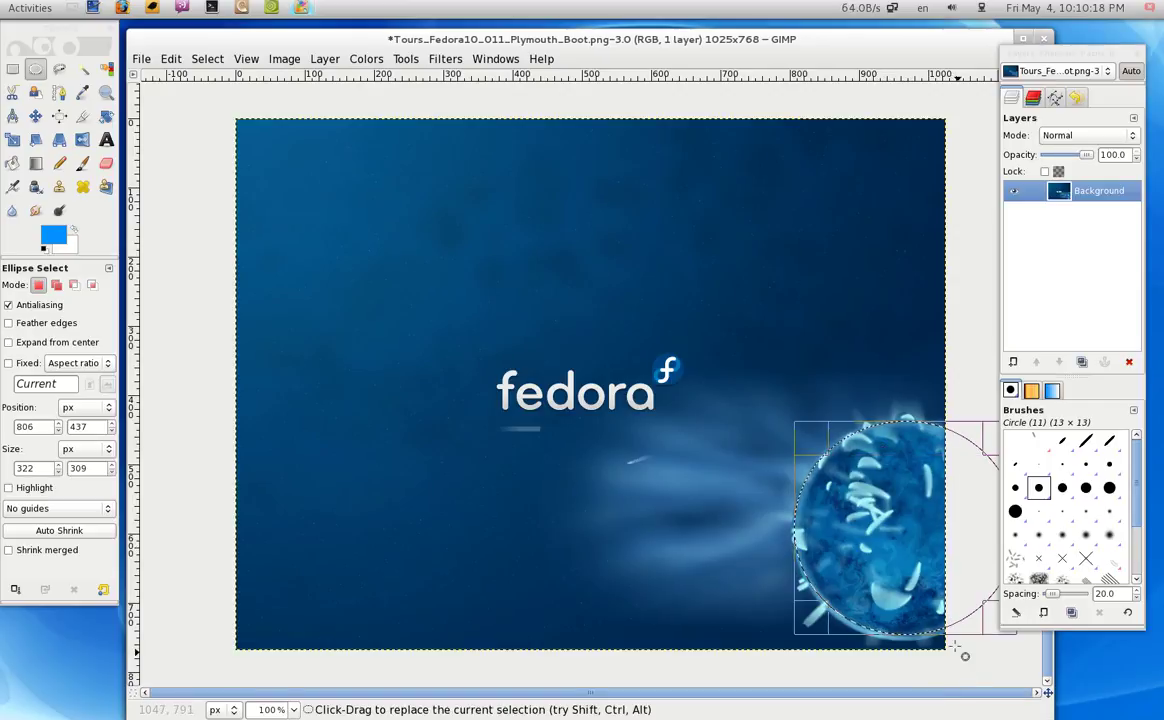
left_click(1012, 361)
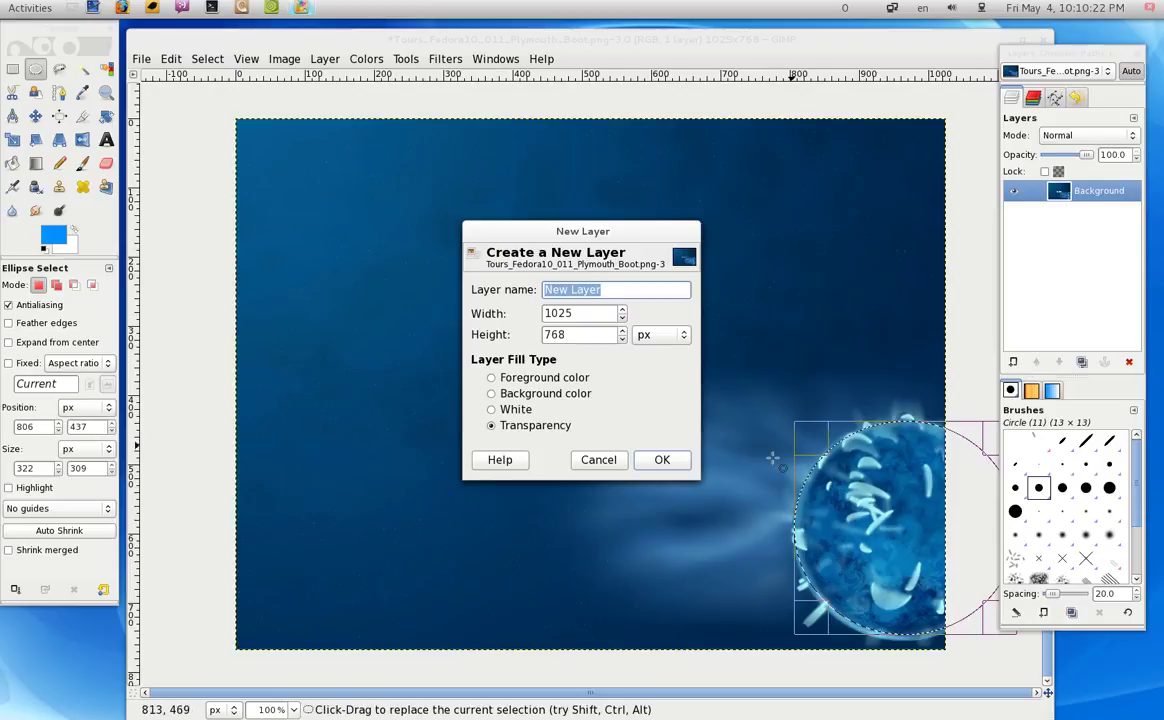
- Add a transparent layer set to the Color blend mode
left_click(662, 459)
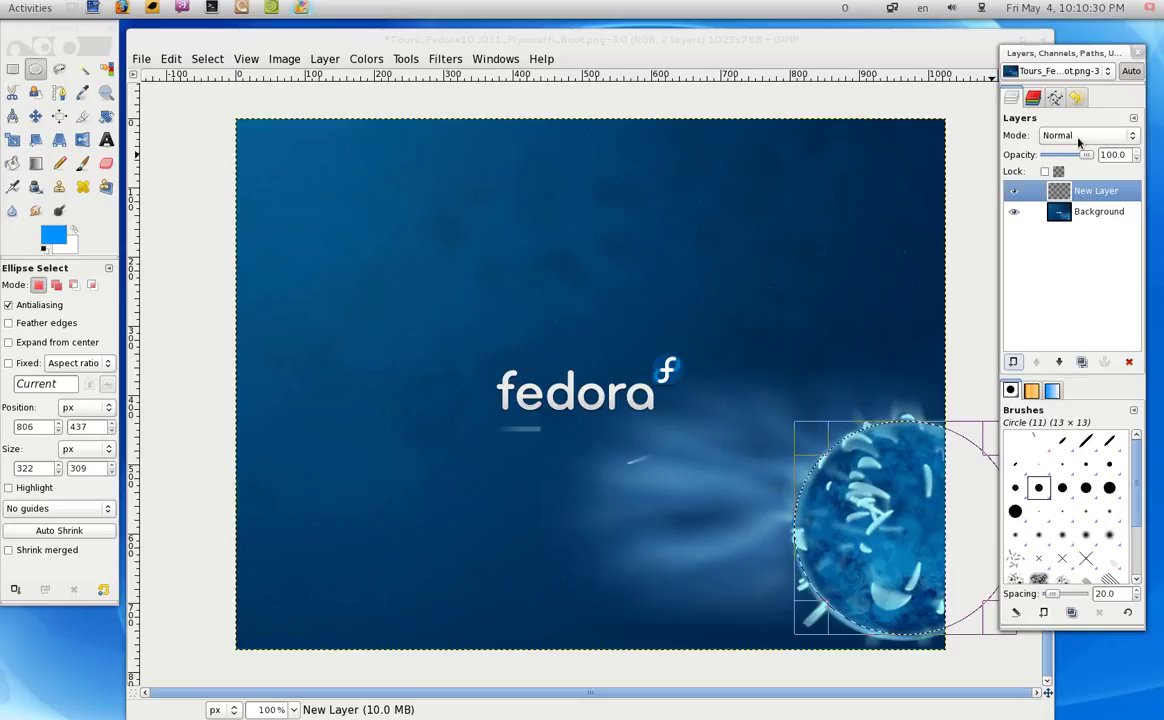
left_click(1078, 141)
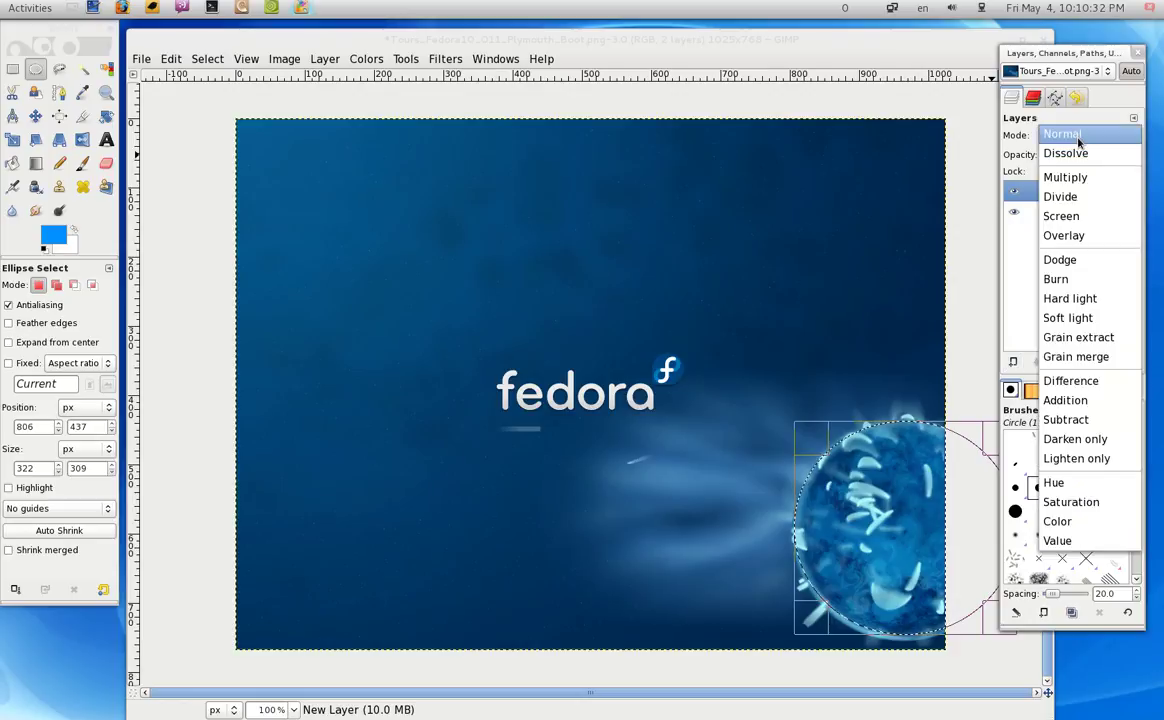
left_click(1078, 521)
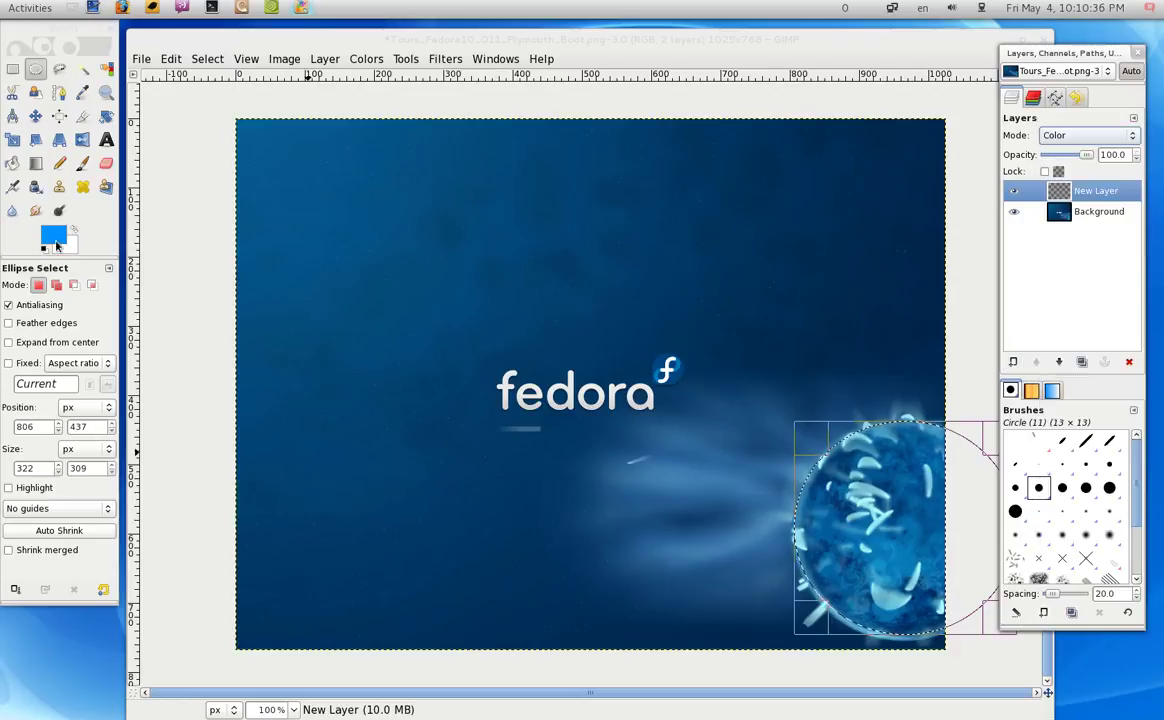
- Bucket-fill the orb selection with bright red and clear the selection
left_click(62, 238)
left_click(251, 357)
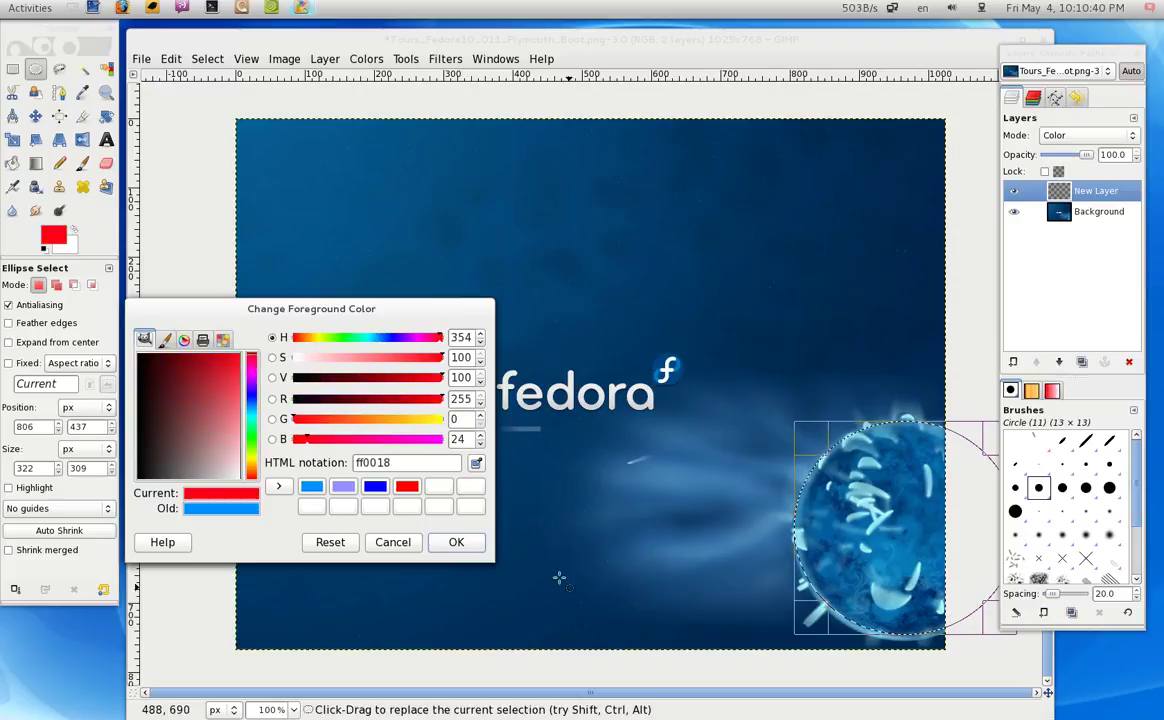
left_click(457, 542)
left_click(12, 163)
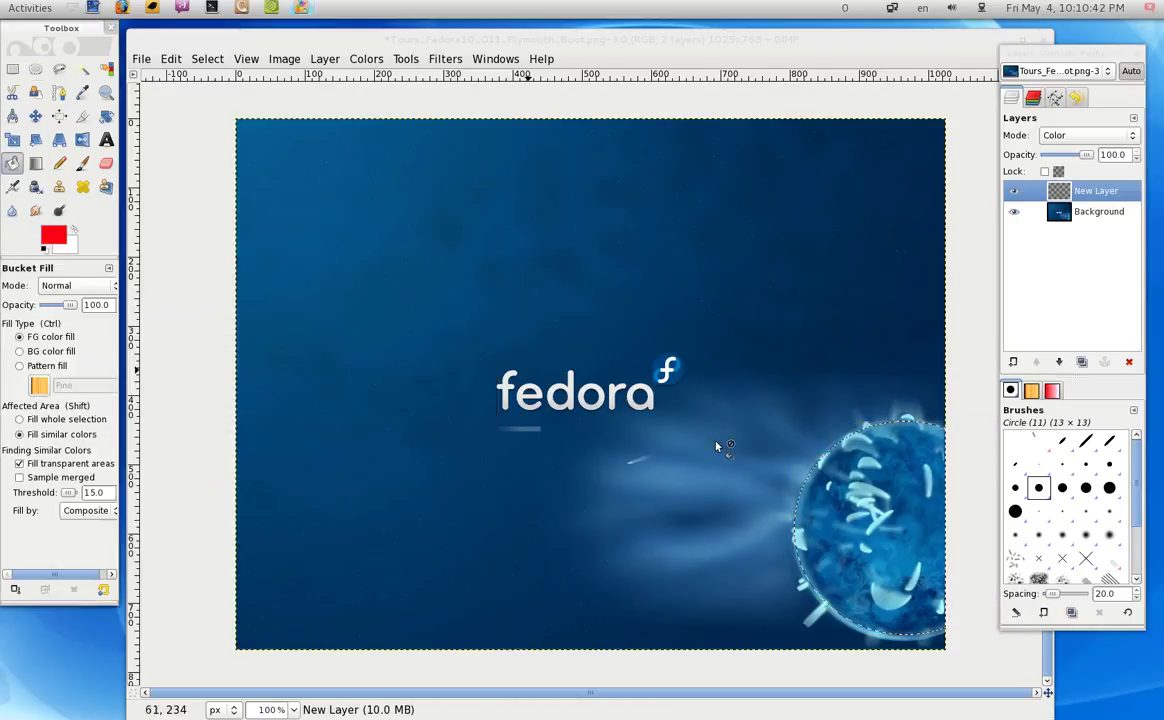
left_click(910, 600)
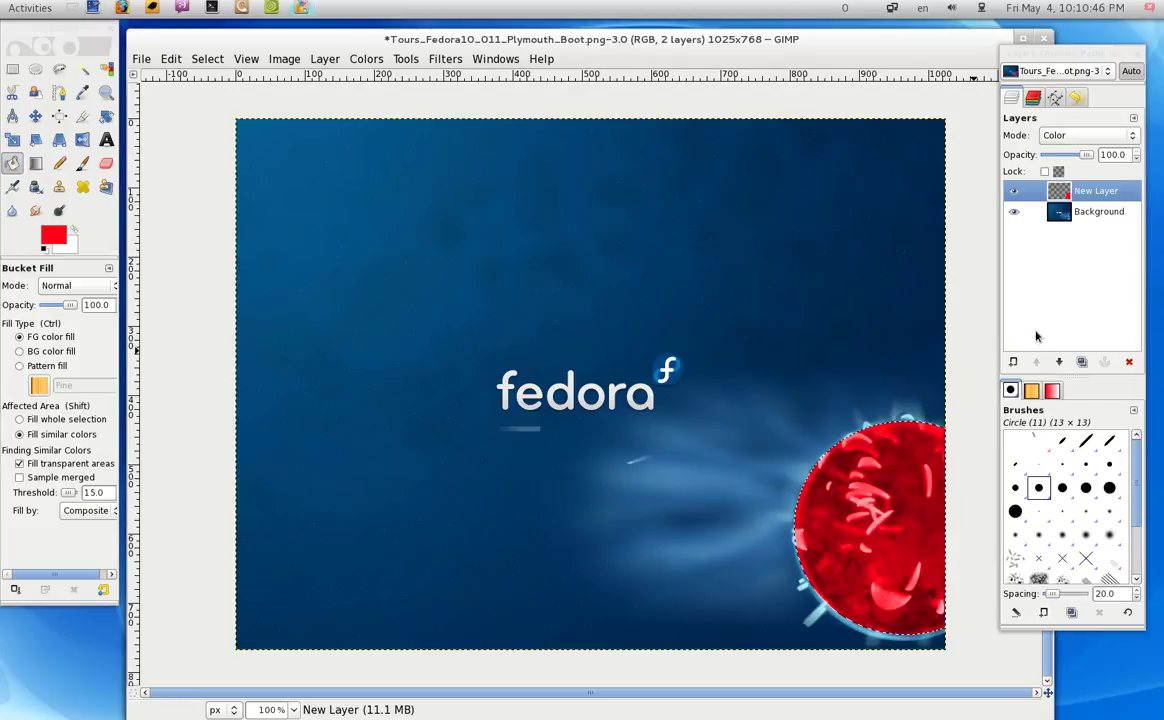
key("ctrl+shift+a")
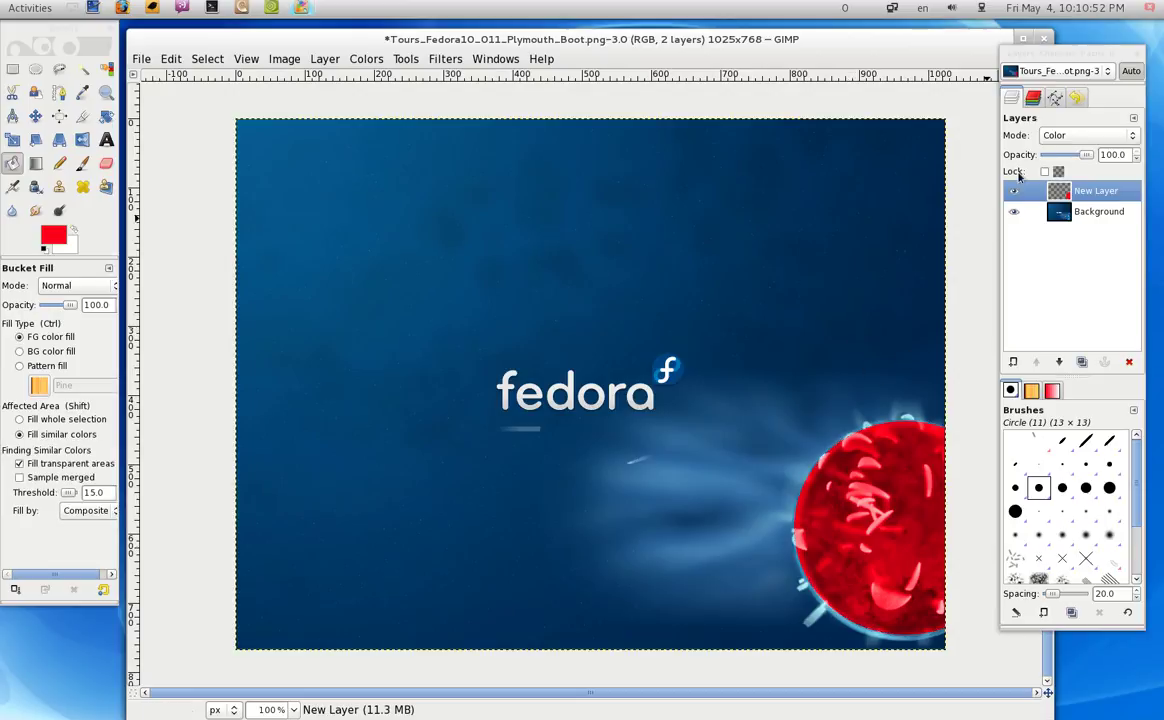
left_click(1062, 145)
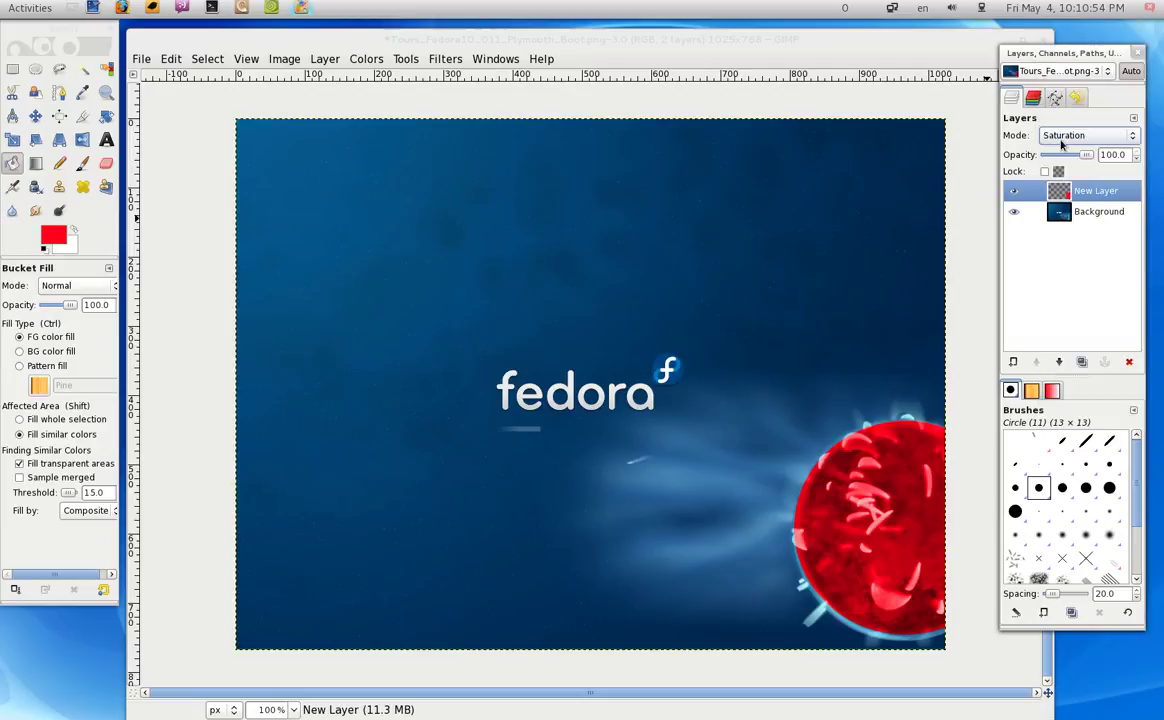
- Try other blend modes for the red layer, then settle back on Color
scroll(1062, 145, "up", 2)
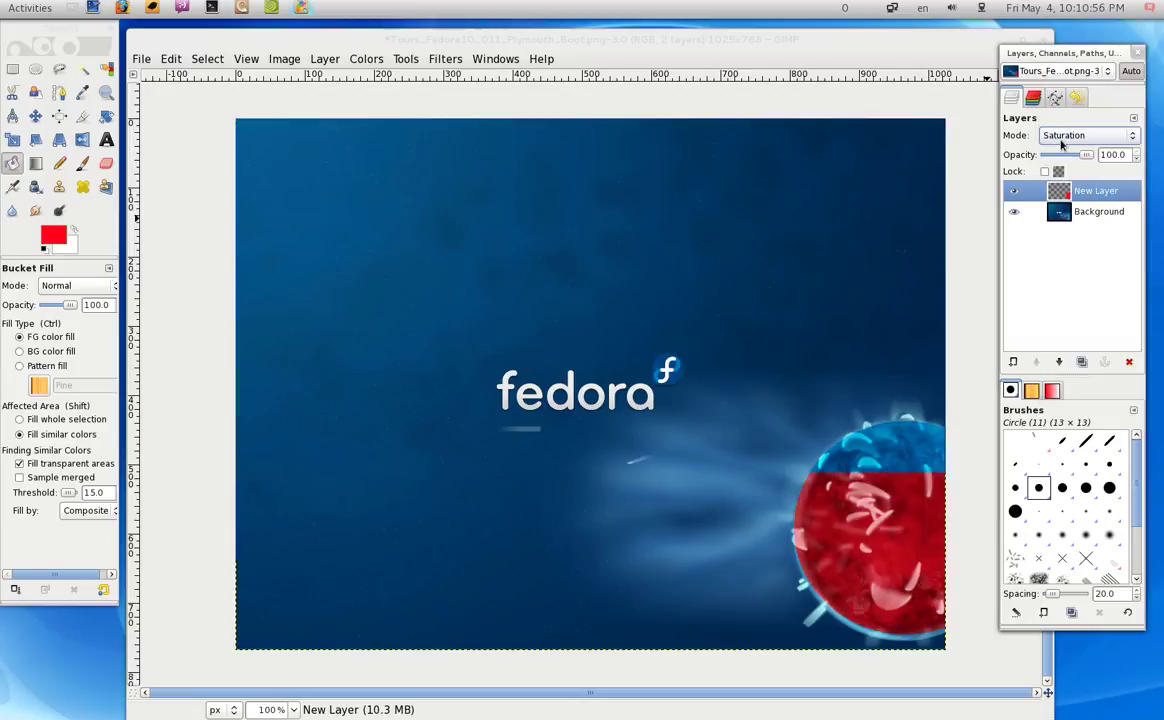
scroll(1062, 145, "up", 1)
scroll(1062, 145, "up", 1)
scroll(1062, 145, "up", 1)
scroll(1062, 145, "up", 2)
scroll(1062, 145, "up", 1)
scroll(1062, 145, "up", 2)
scroll(1062, 145, "up", 1)
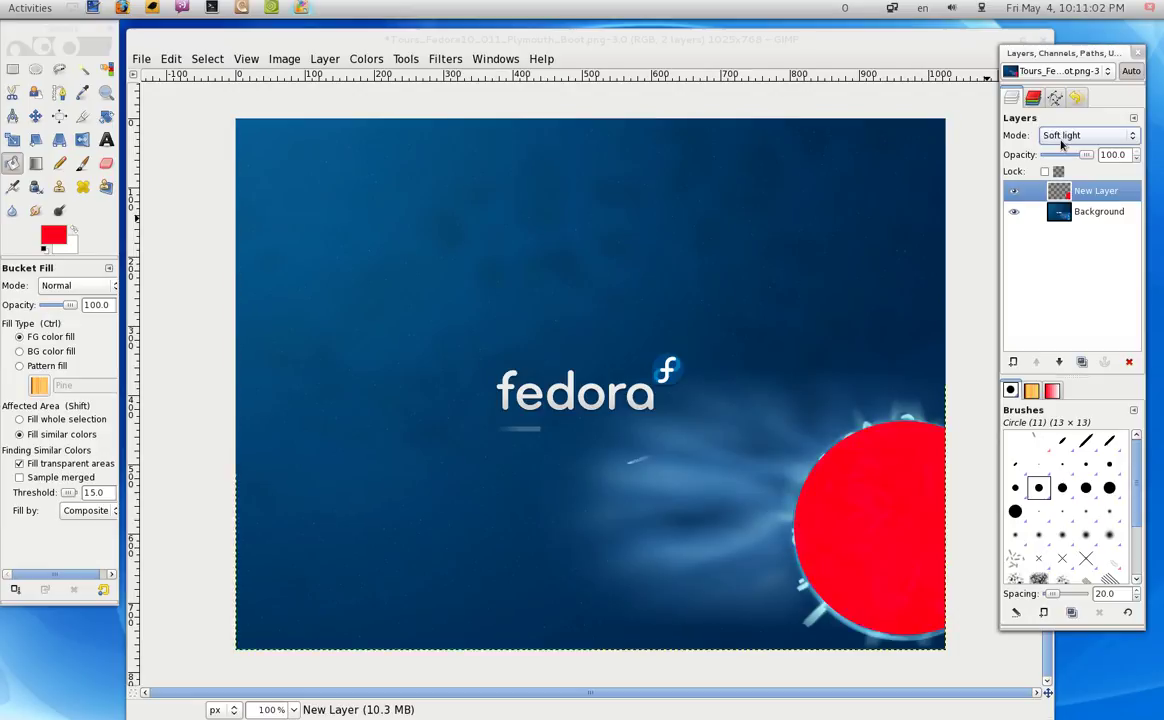
left_click(1062, 145)
left_click(1060, 234)
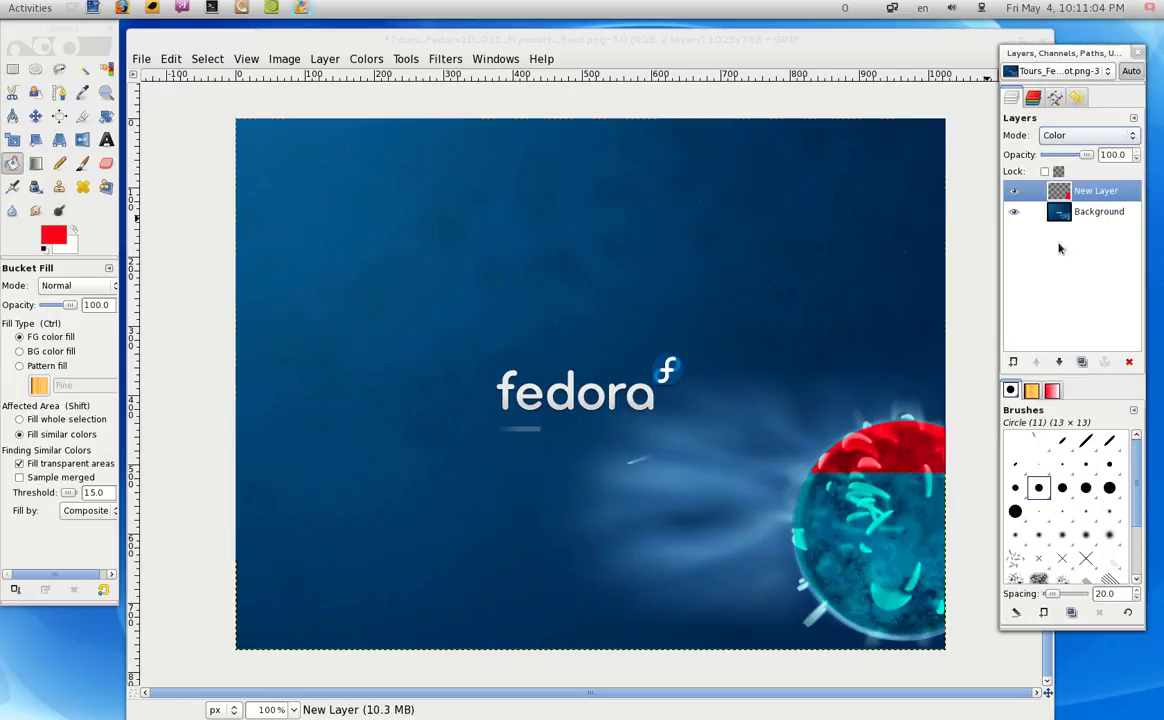
- Hide and show the red layer to compare it with the original orb
left_click(1013, 192)
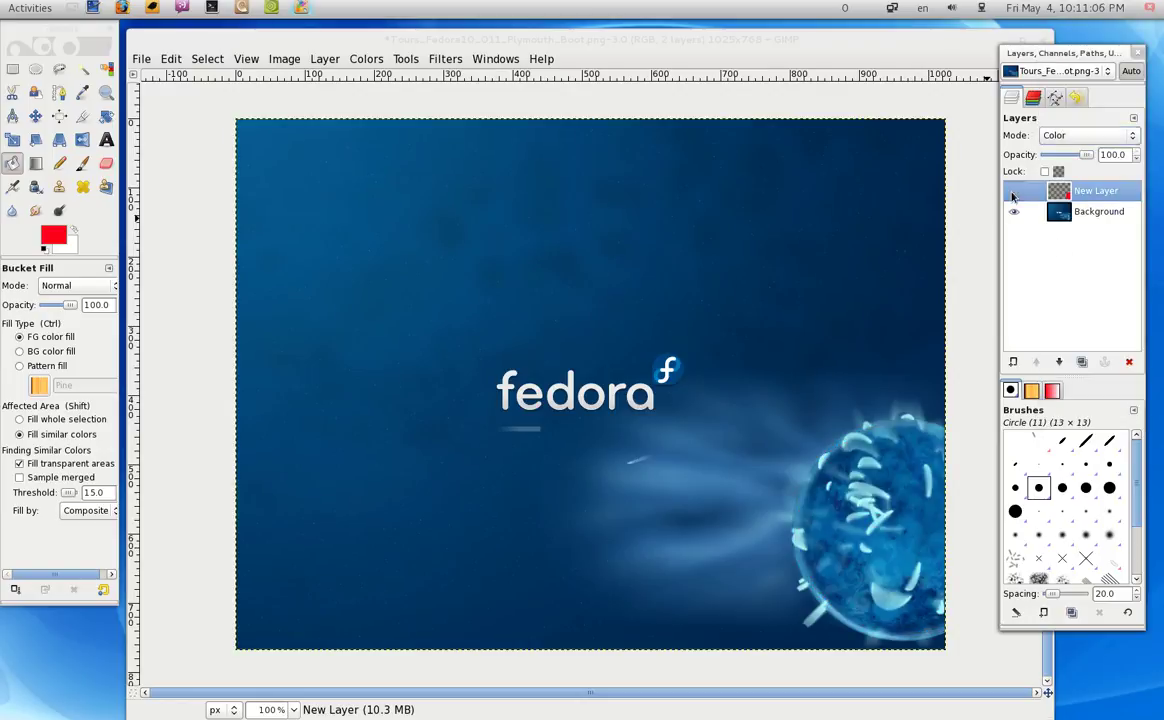
left_click(1013, 192)
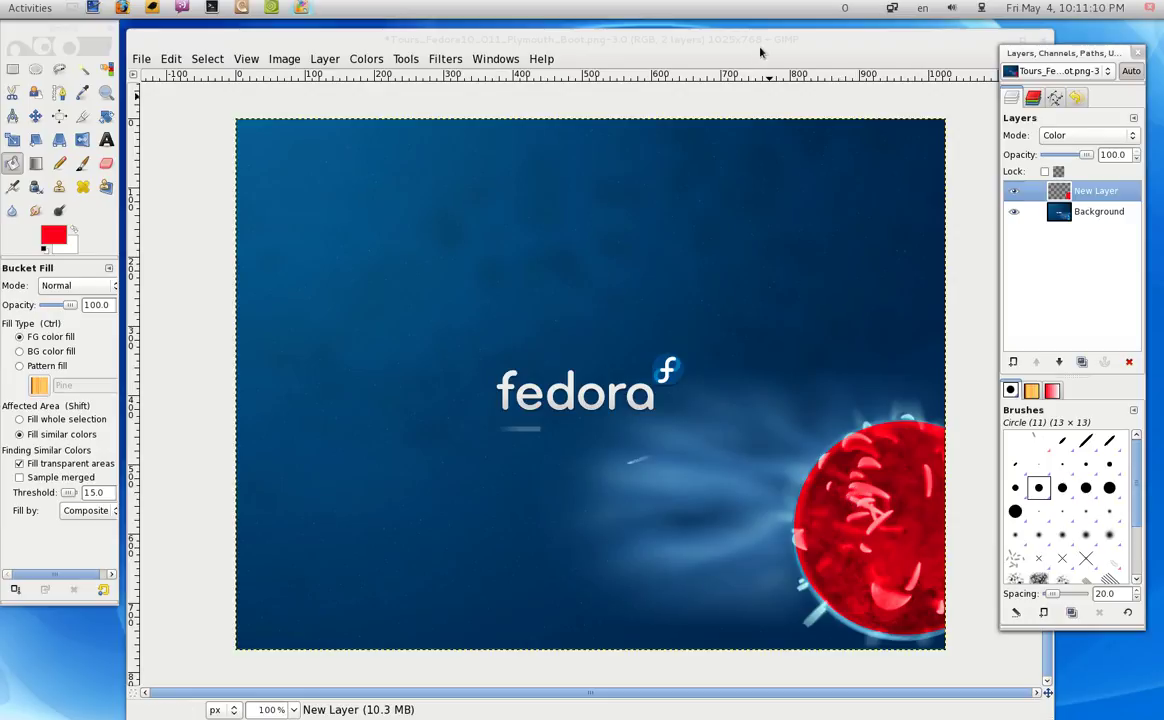
left_click_drag(753, 38, 670, 38)
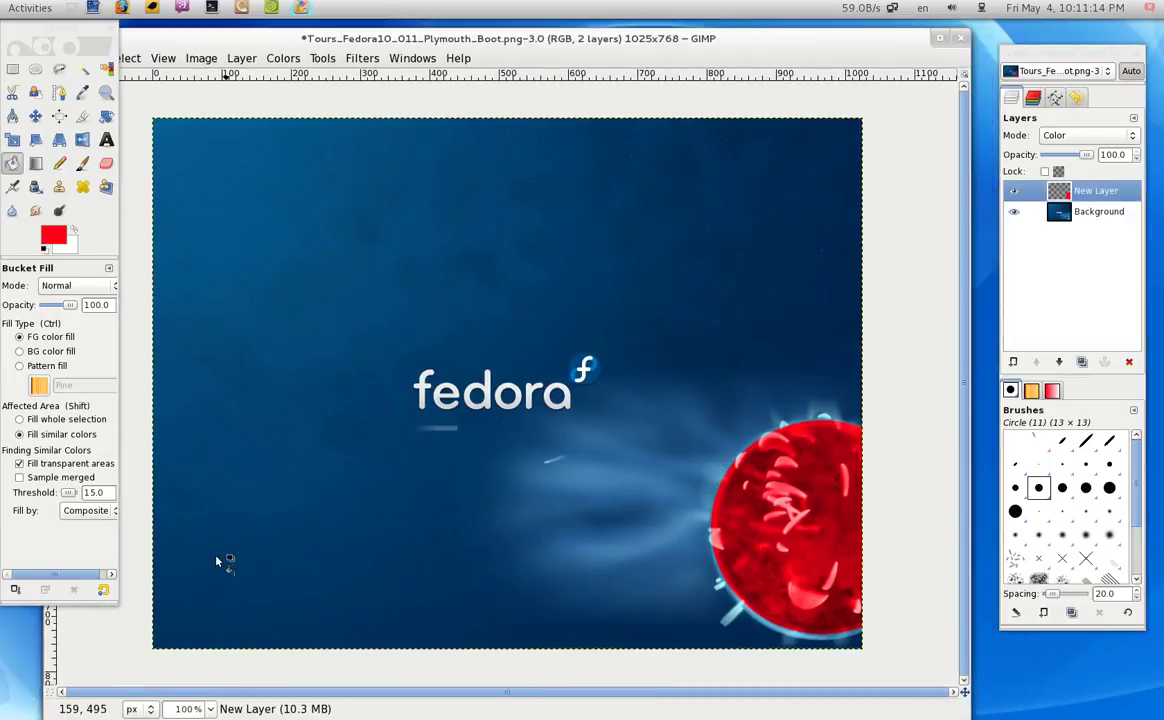
- Zoom to 200% to inspect the orb, then return to 100%
left_click(210, 709)
left_click(196, 612)
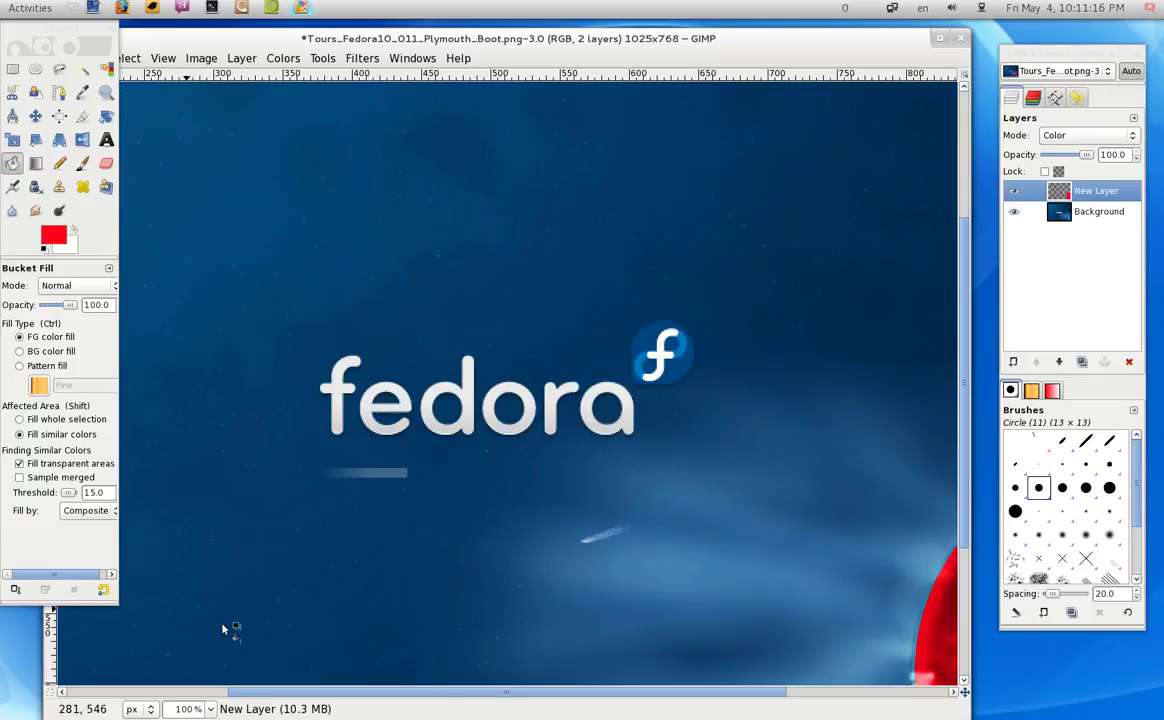
left_click(828, 698)
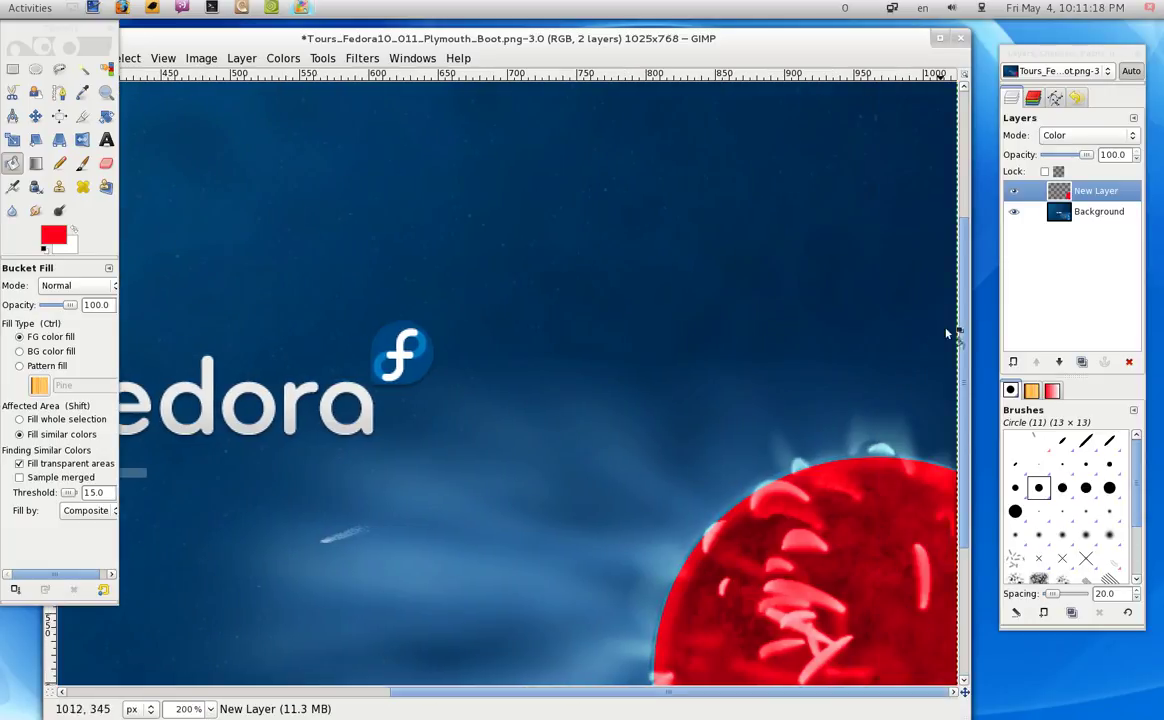
left_click_drag(966, 335, 966, 465)
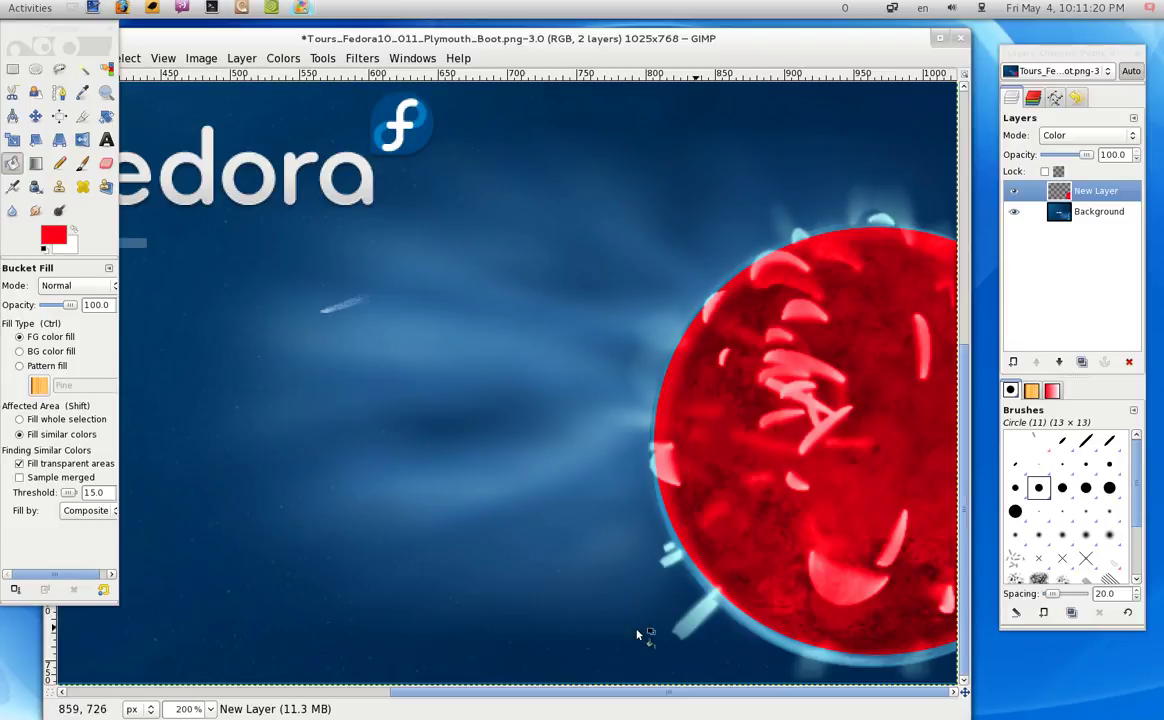
left_click(202, 709)
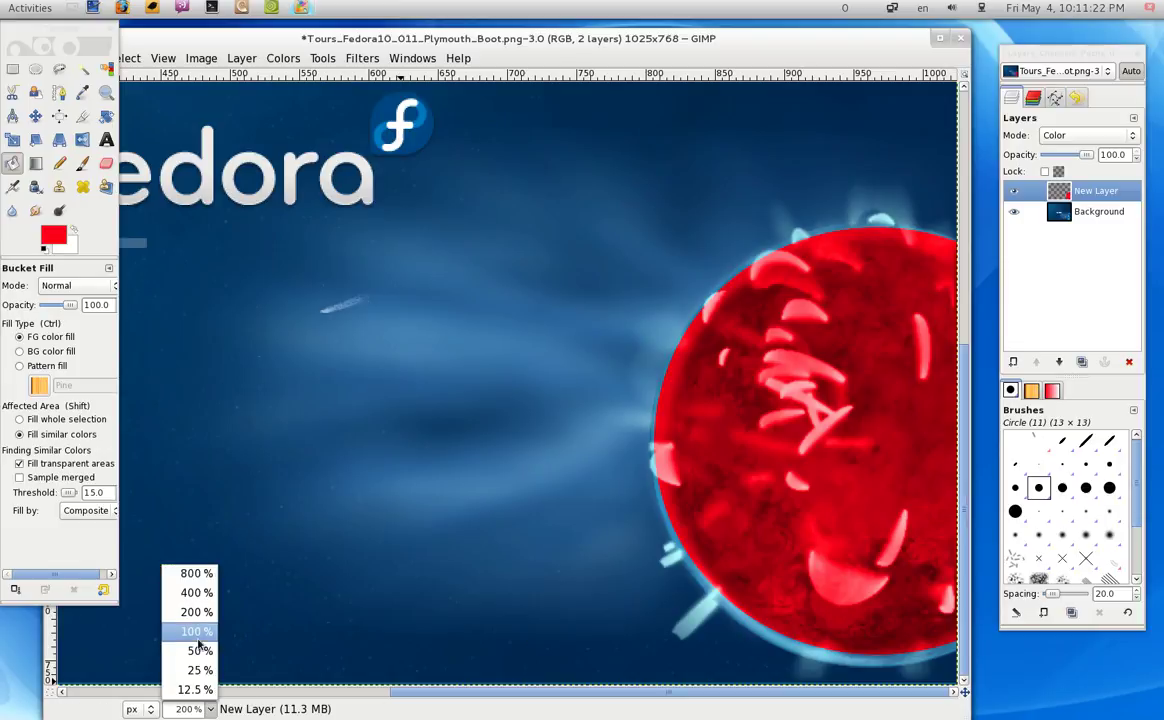
left_click(200, 645)
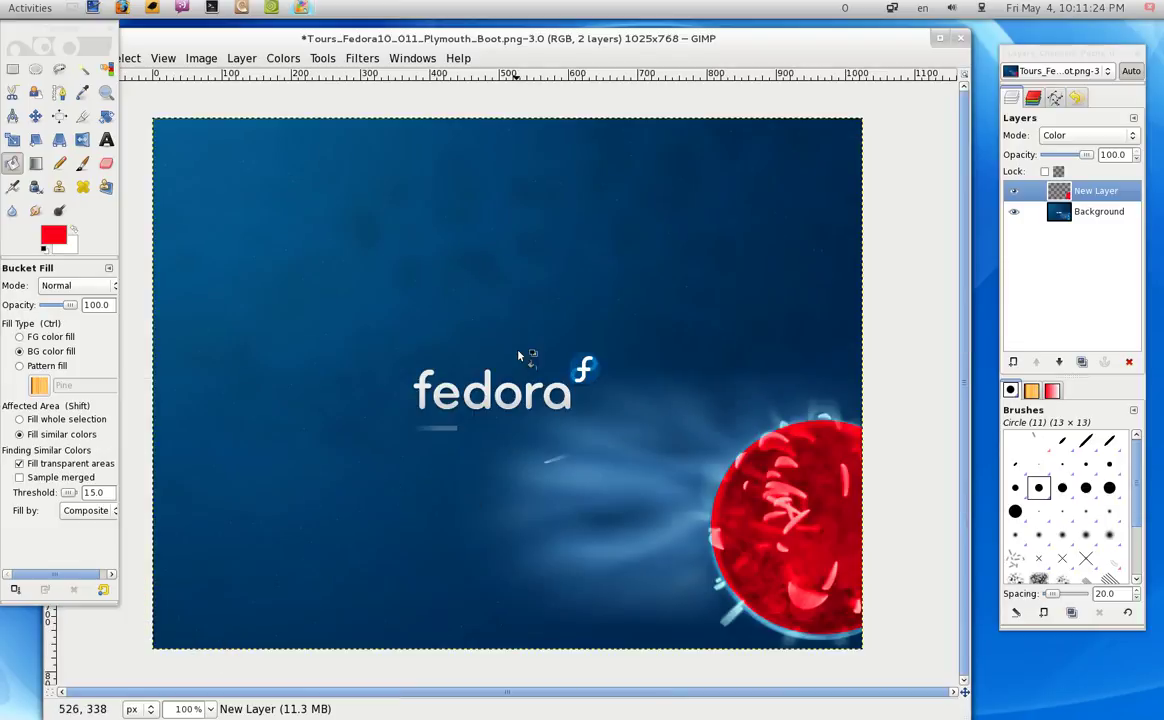
- Undo the red fills so the image returns to its original blue
left_click(823, 320)
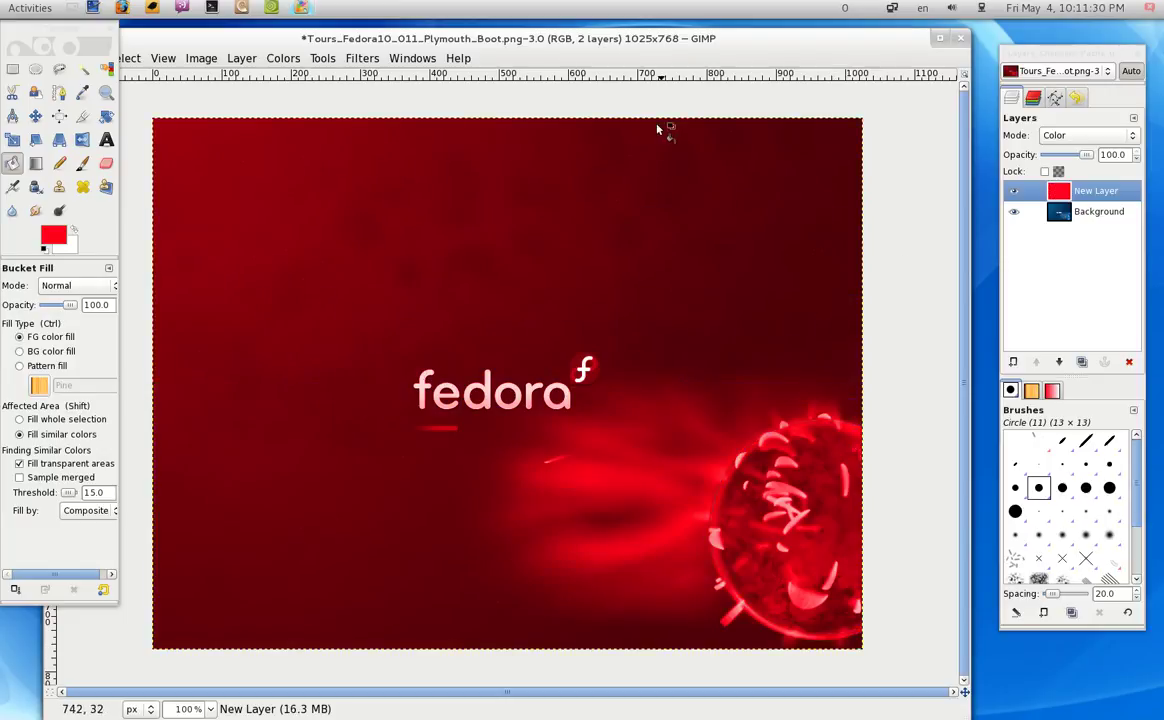
key("ctrl+z")
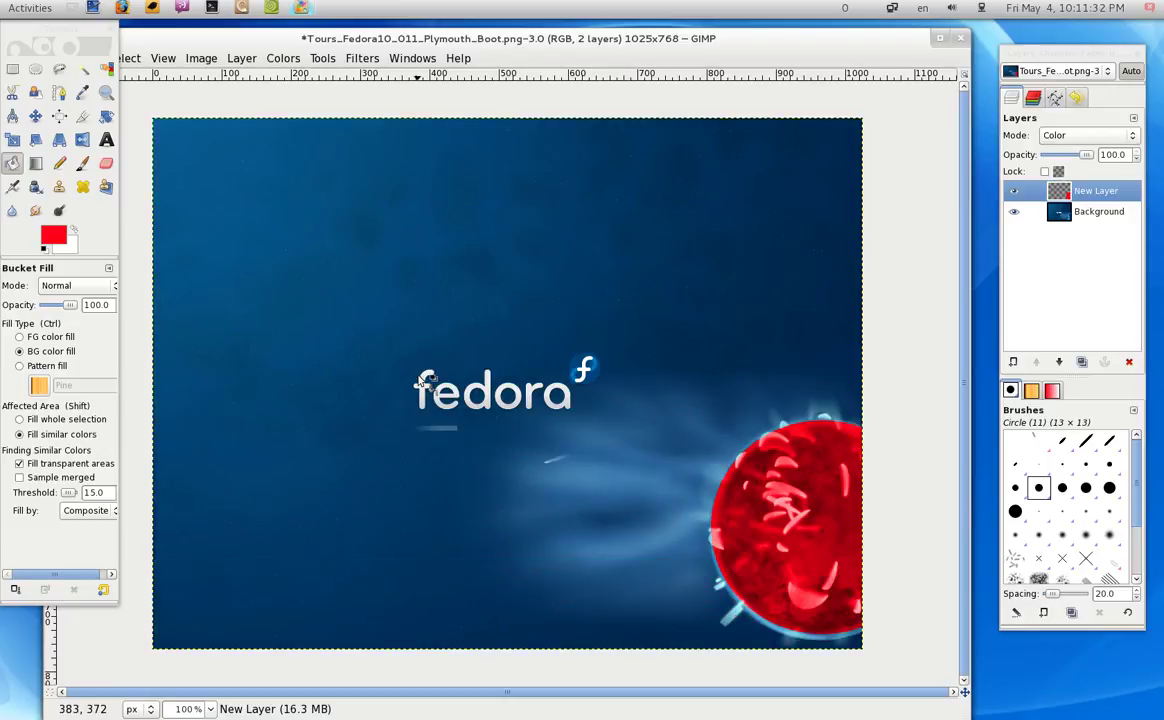
key("ctrl+z")
key("ctrl+z")
key("ctrl+z")
key("ctrl+z")
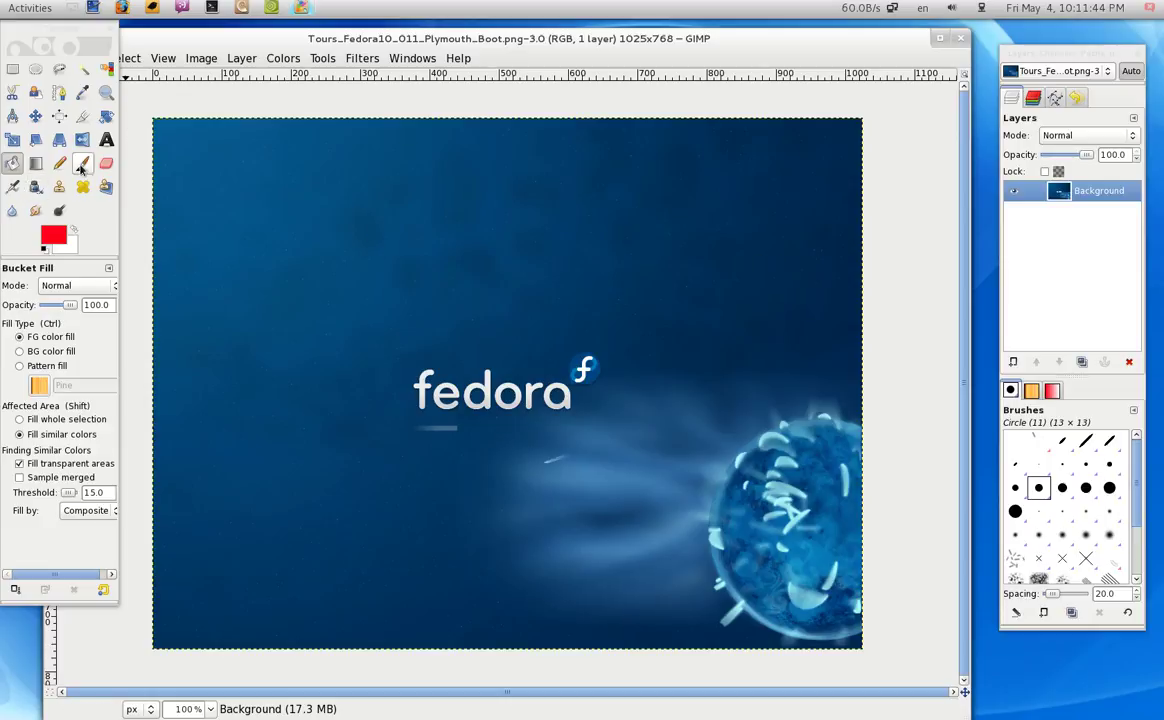
- Draw a feathered 343 × 328 px ellipse at 808, 431 around the orb
left_click(35, 69)
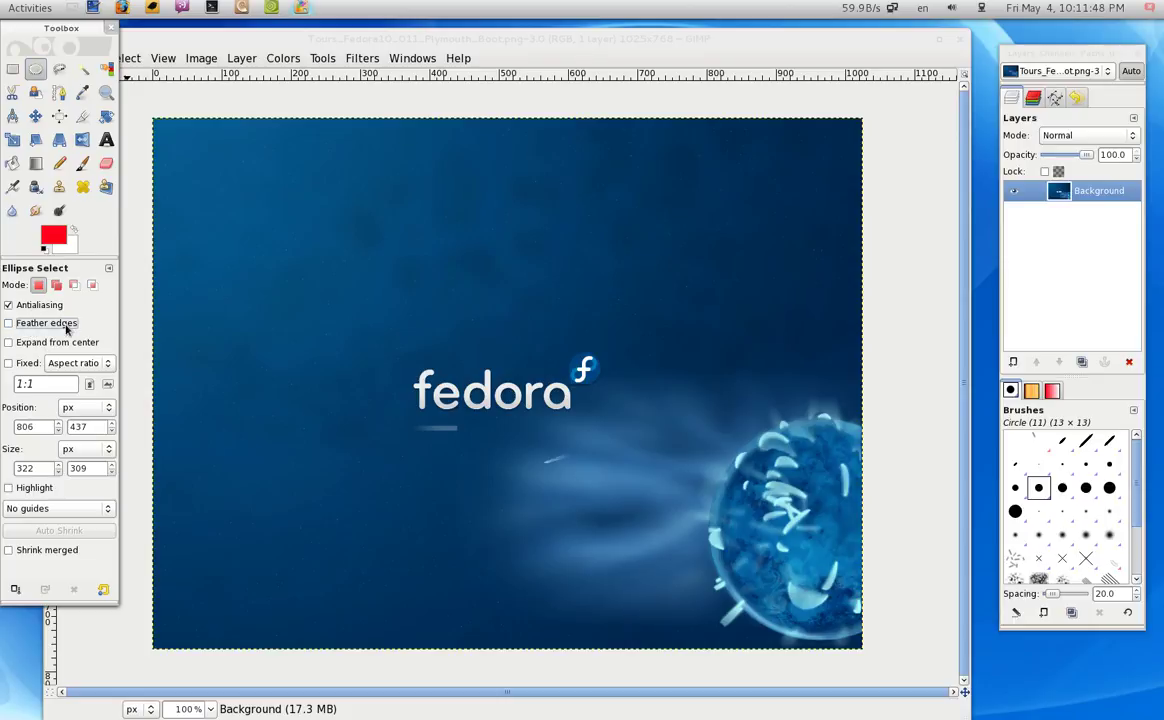
left_click(50, 323)
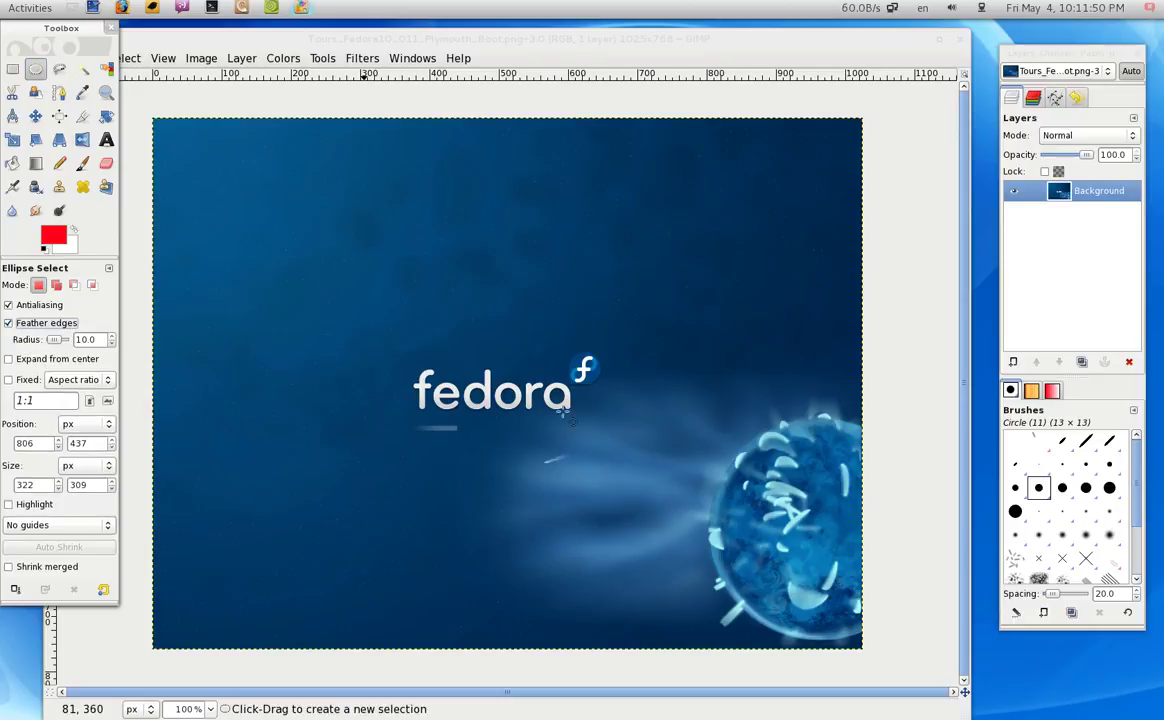
mouse_move(698, 411)
left_mouse_down()
mouse_move(850, 538)
mouse_move(957, 655)
left_mouse_up()
left_click_drag(726, 540, 738, 540)
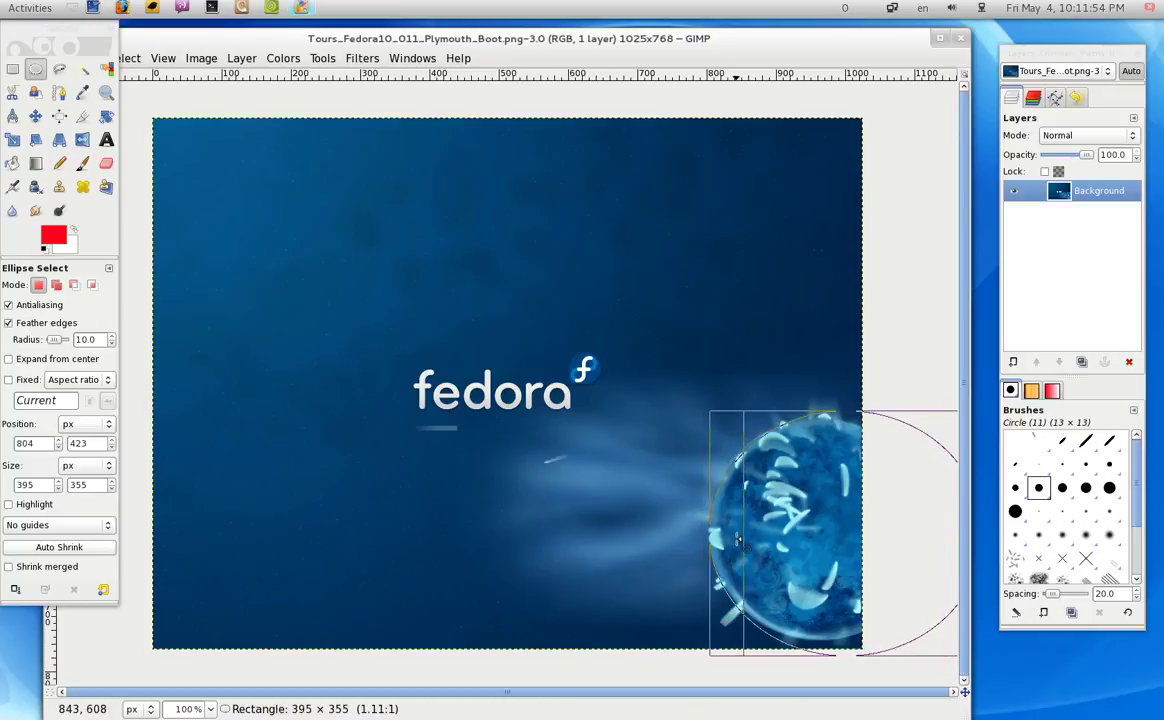
left_click_drag(803, 431, 802, 424)
left_click_drag(737, 580, 790, 567)
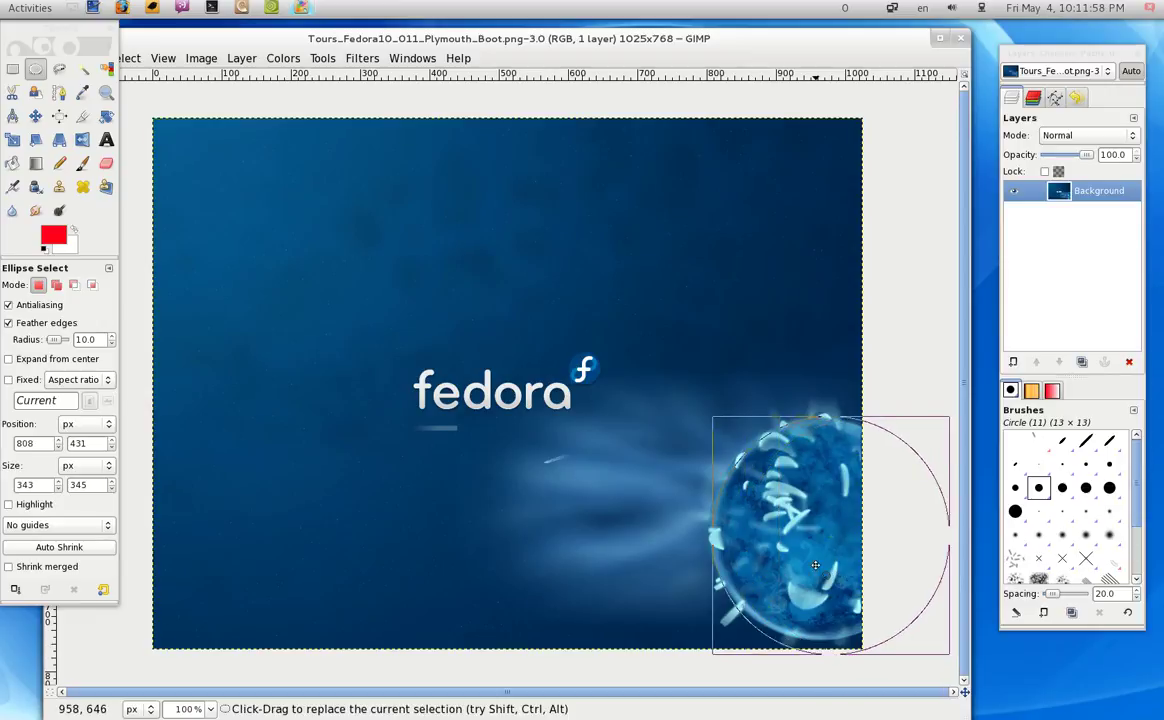
left_click_drag(809, 636, 826, 624)
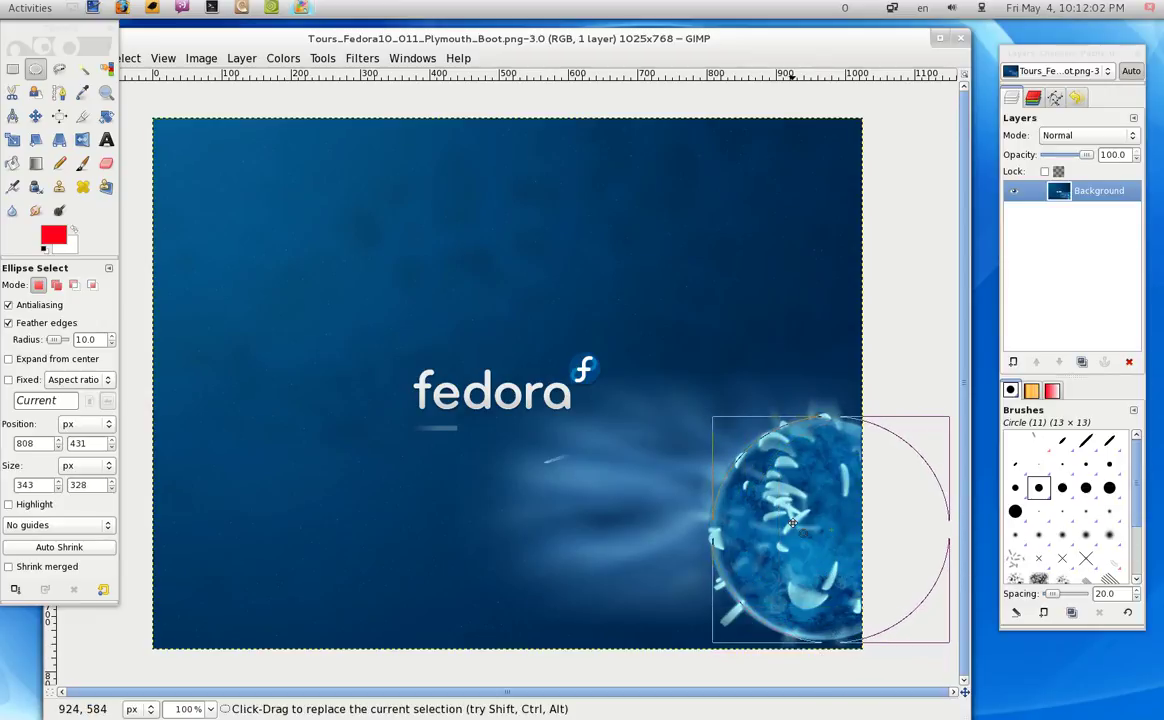
left_click(5, 160)
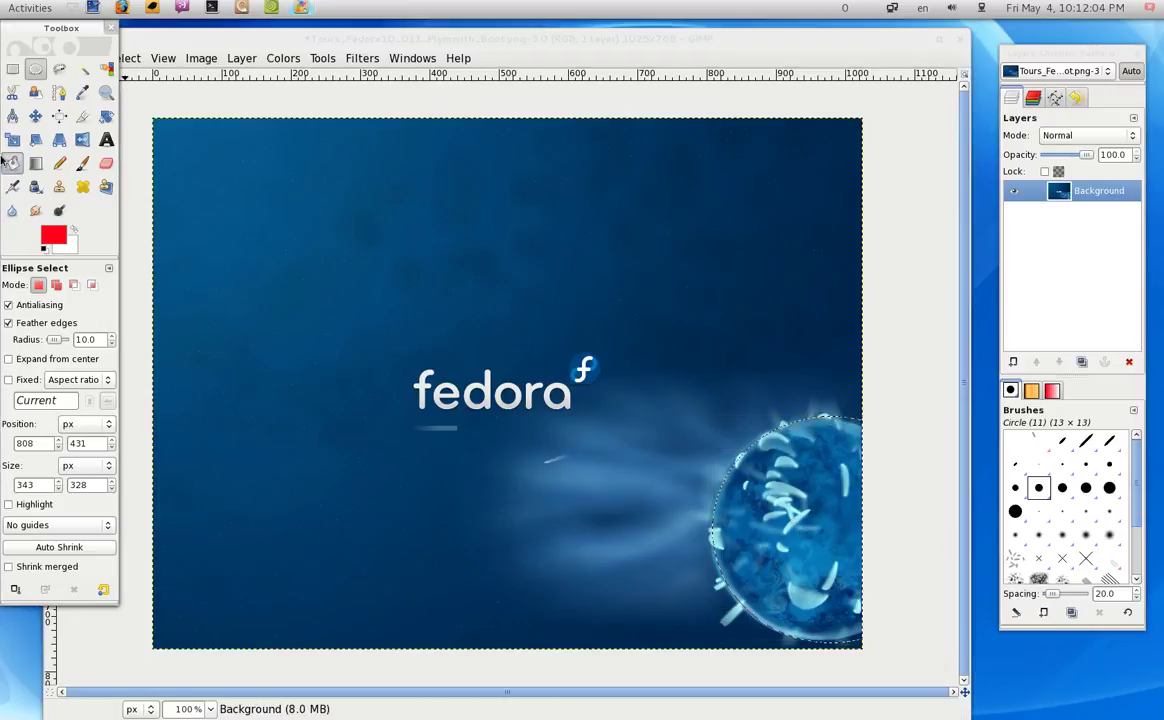
- Add a transparent Color-mode layer, fill the orb selection red, and deselect
key("shift+ctrl+n")
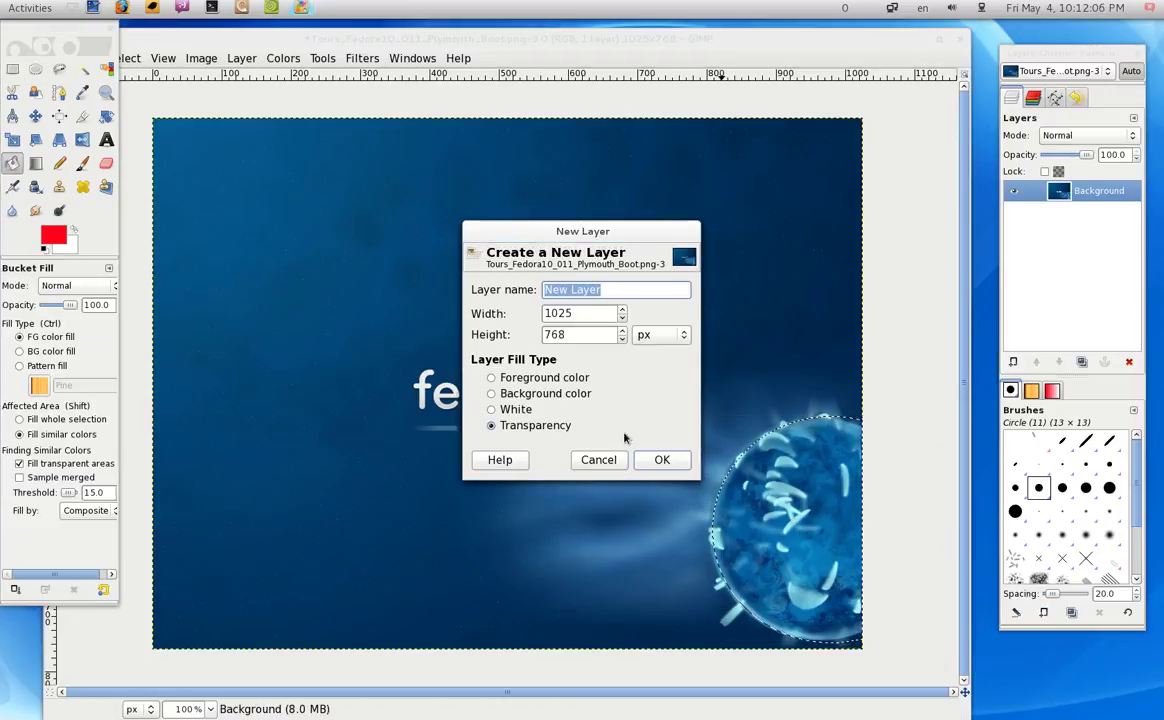
left_click(660, 459)
left_click(1088, 135)
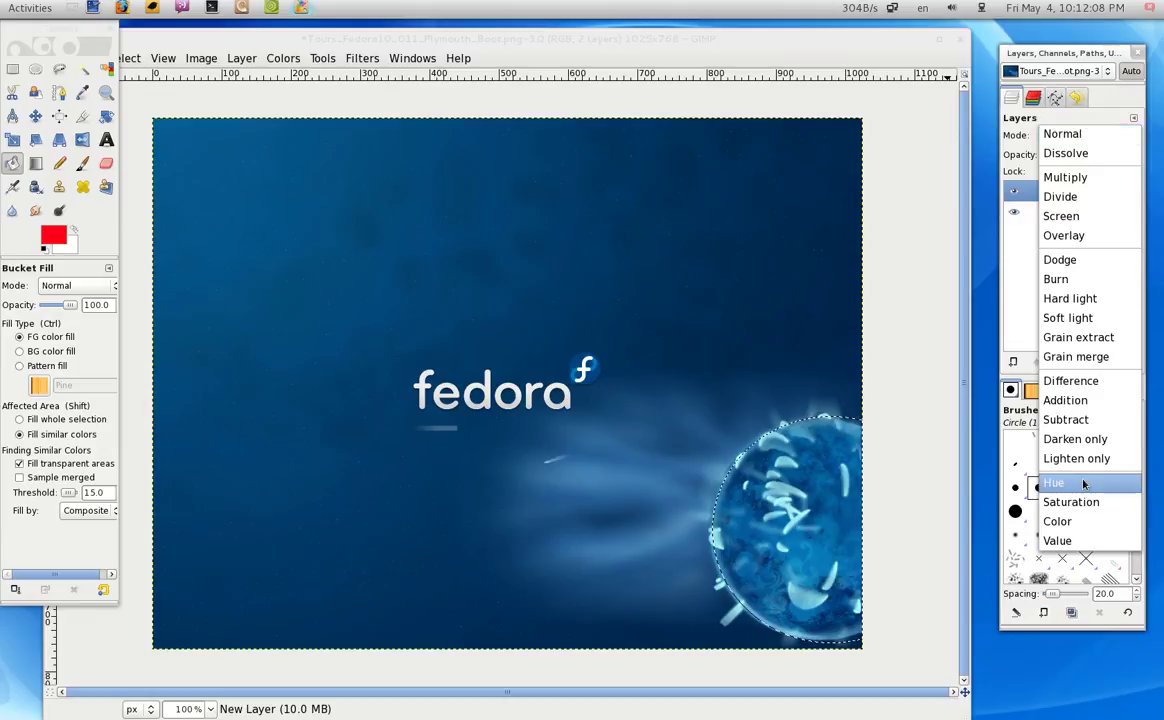
left_click(1057, 521)
left_click(812, 535)
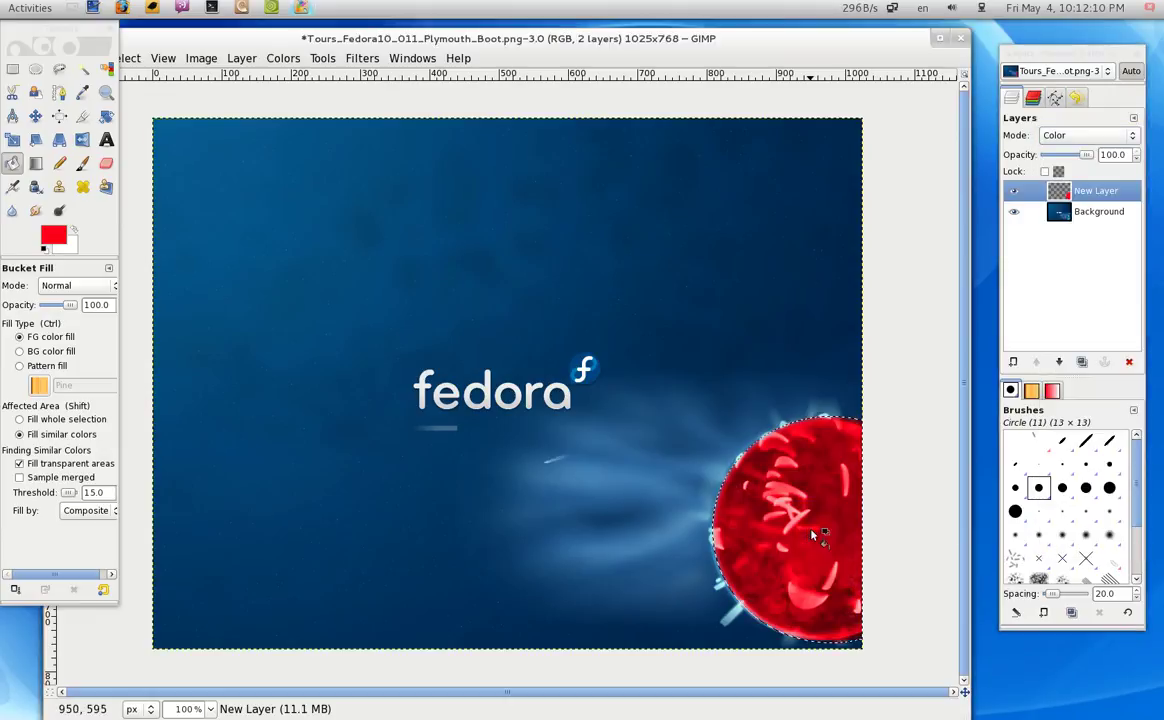
key("ctrl")
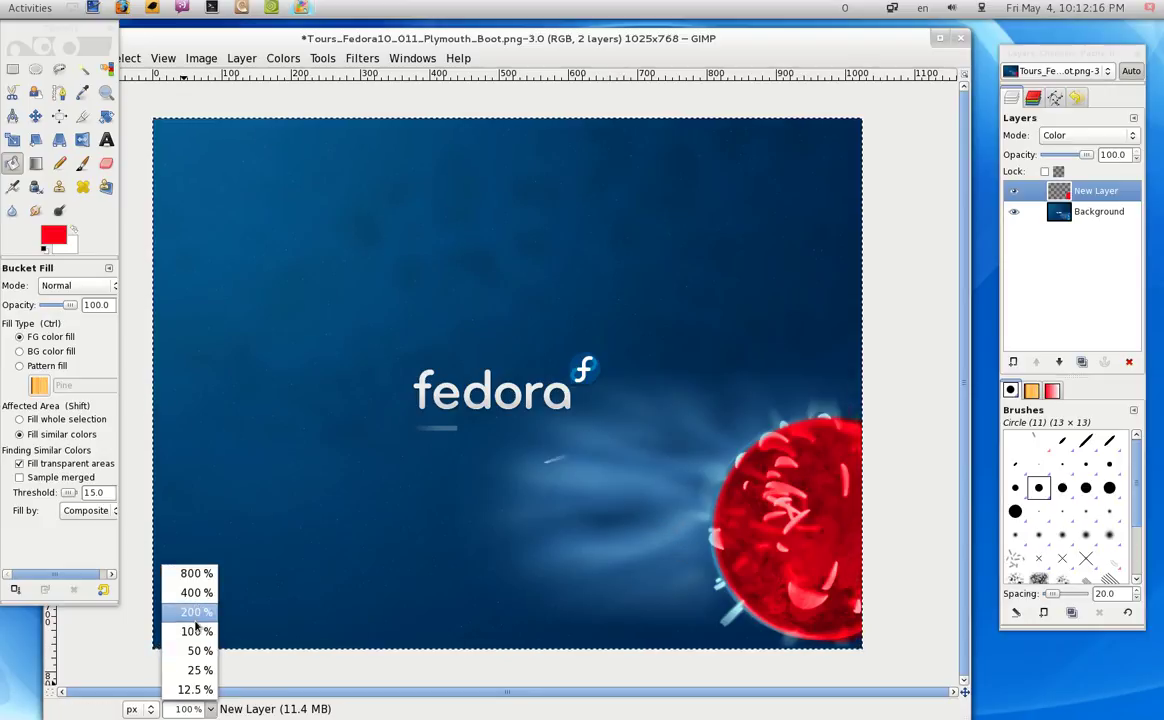
- At 400% zoom, move the red tint layer 5 px left and 3 px down
left_click(195, 631)
left_click(210, 709)
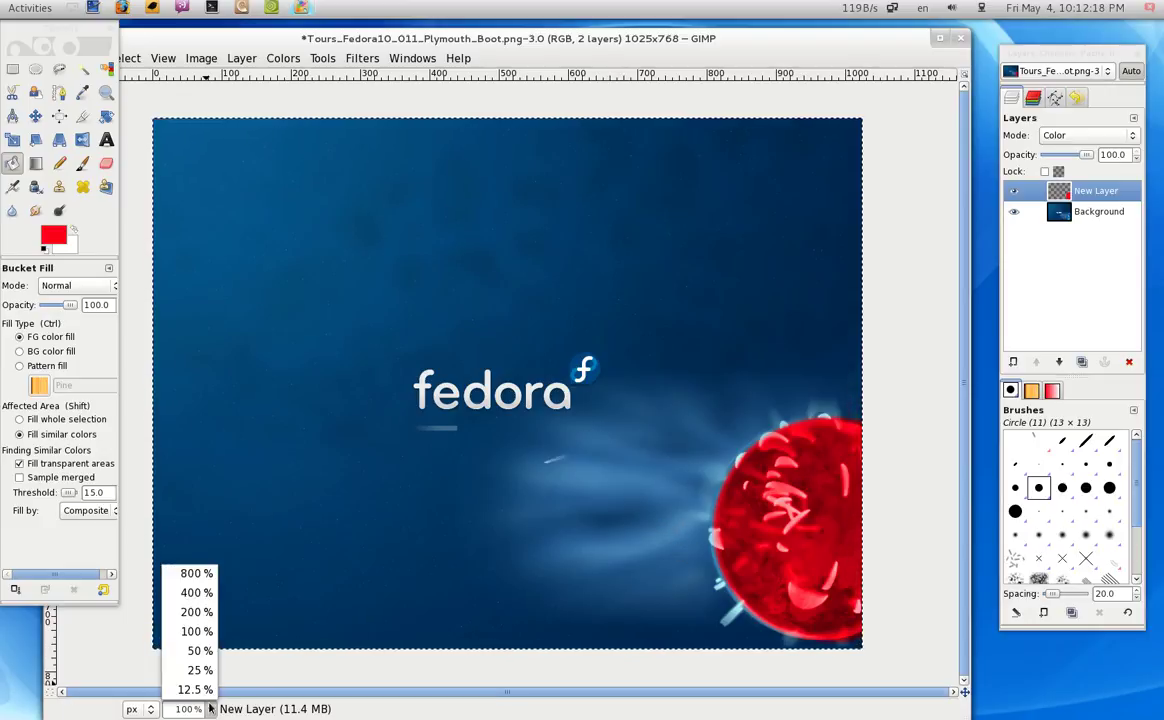
left_click(195, 592)
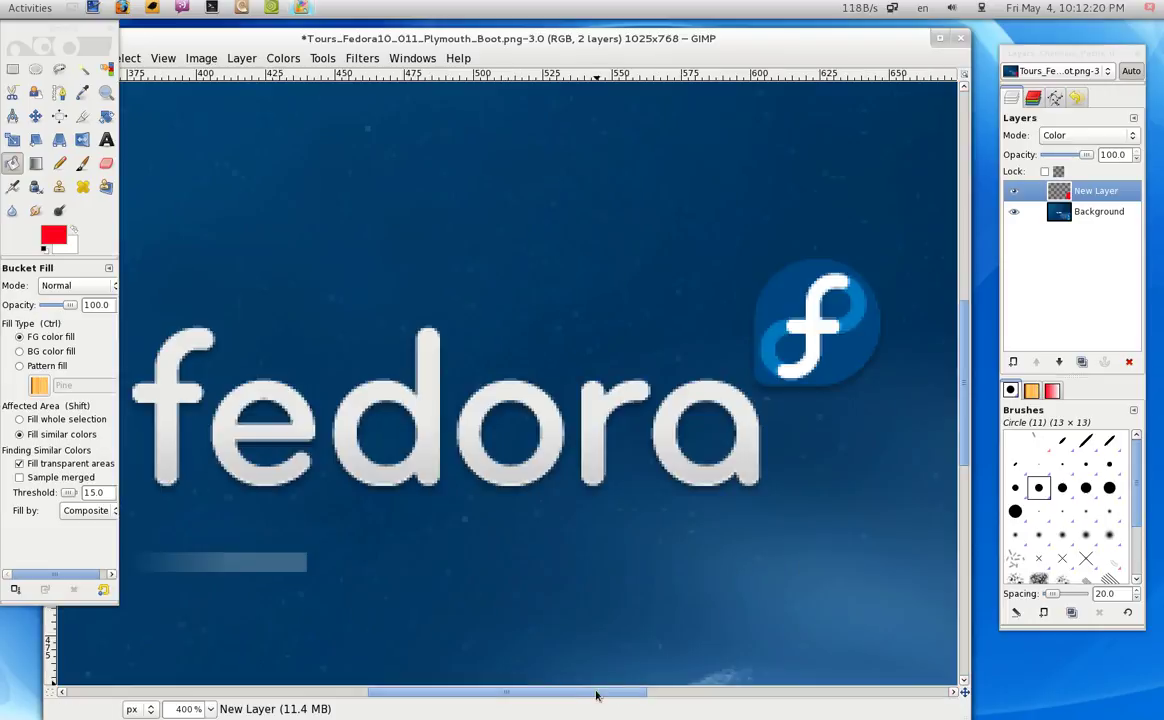
left_click_drag(598, 693, 896, 694)
scroll(837, 538, "down", 5)
scroll(831, 531, "down", 3)
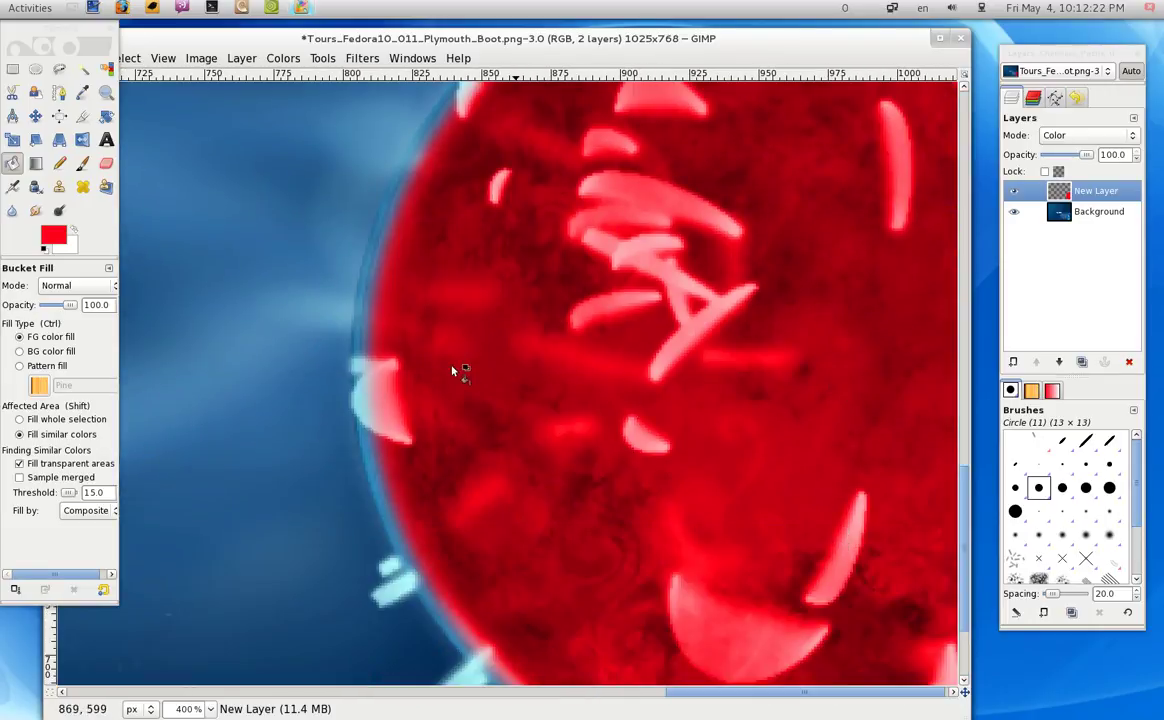
left_click(35, 116)
left_click_drag(532, 409, 520, 420)
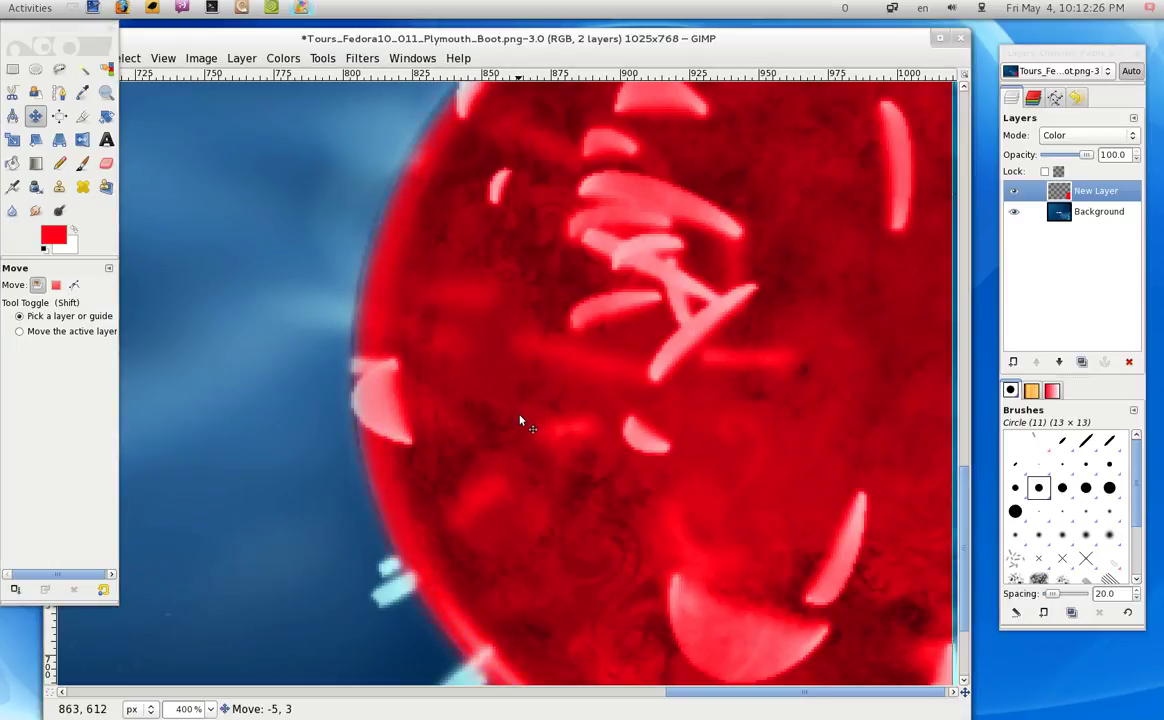
left_click(211, 709)
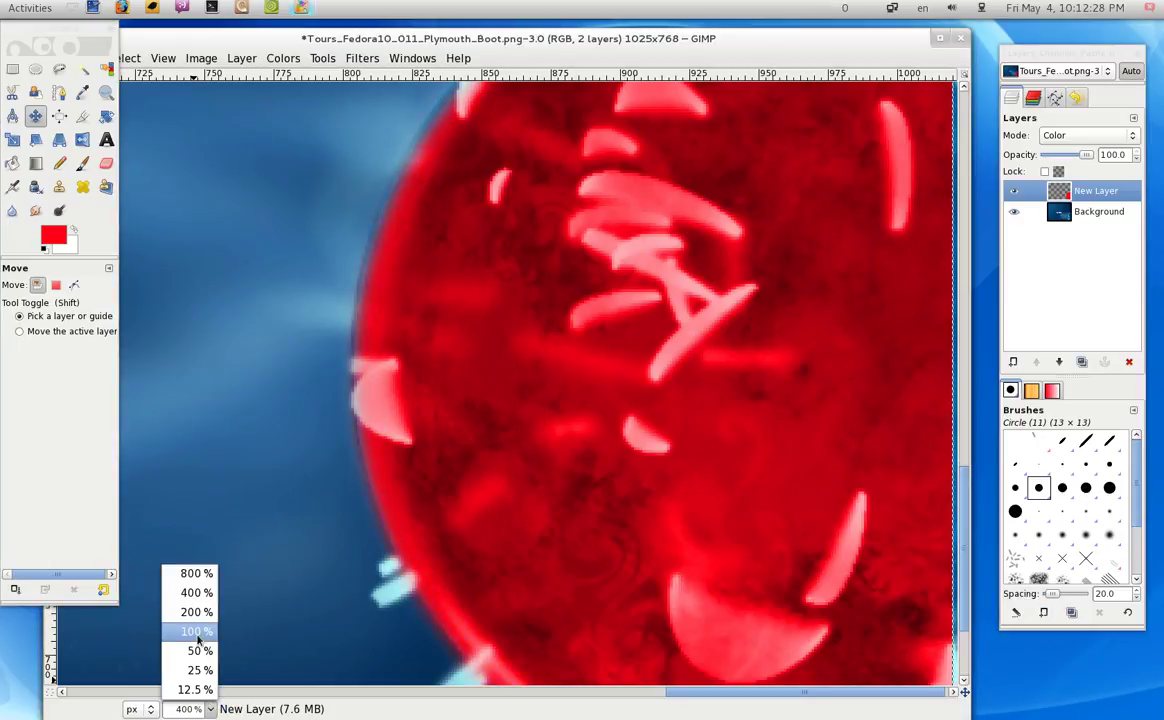
left_click(196, 631)
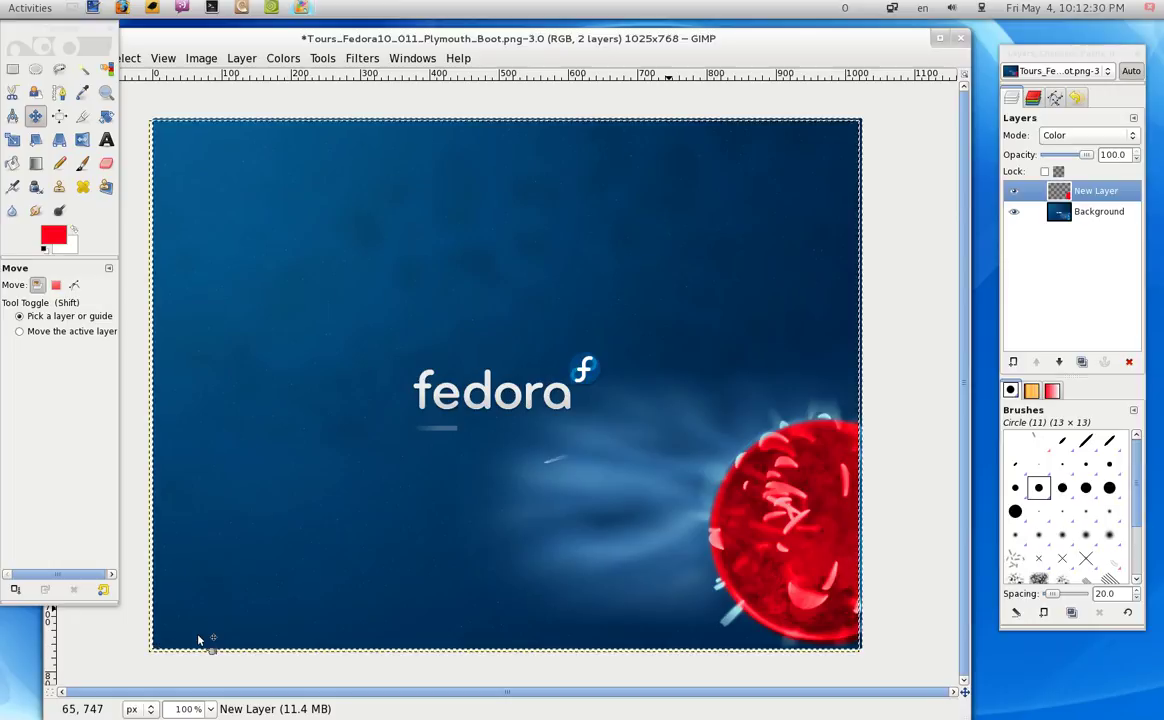
- Crop the image from 1025 × 768 to 1014 × 768 px, trimming the right edge
key("shift+c")
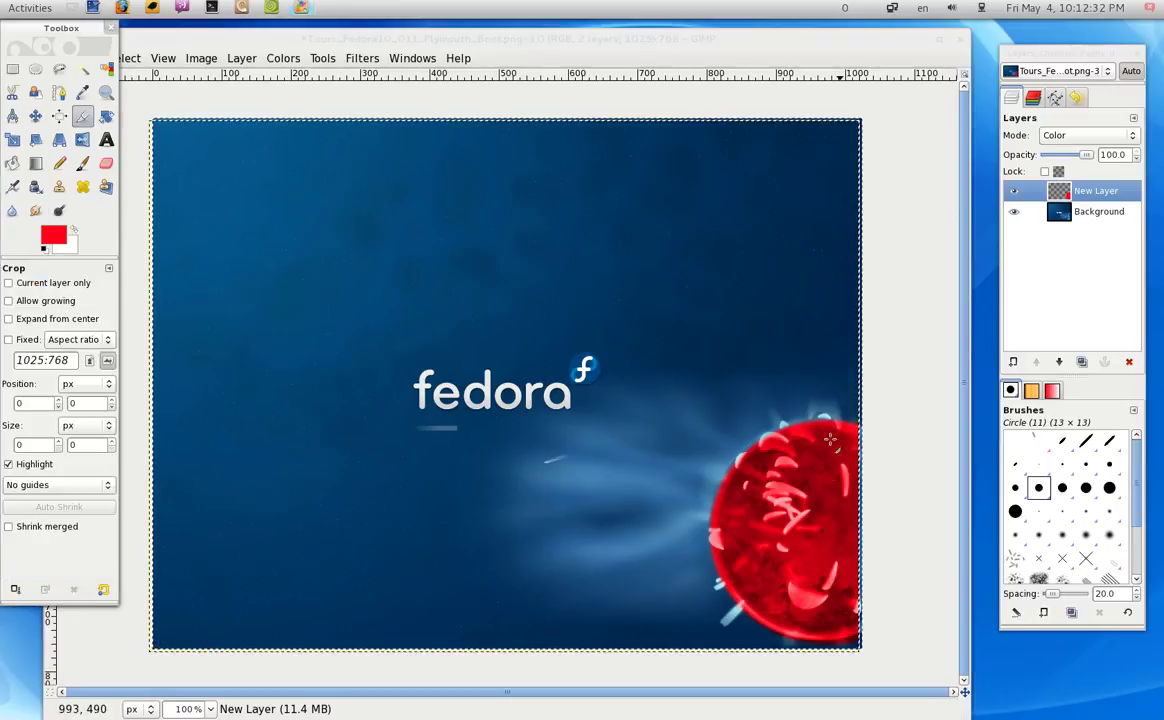
left_click_drag(128, 113, 854, 717)
left_click(737, 499)
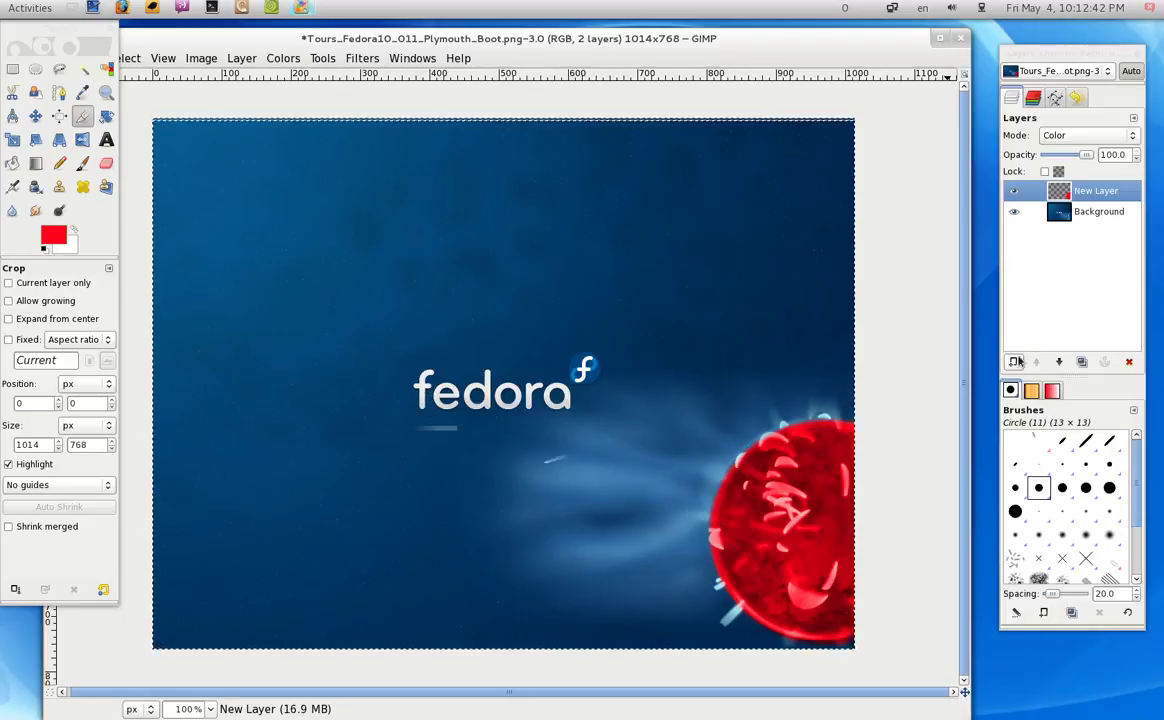
key("shift+ctrl+n")
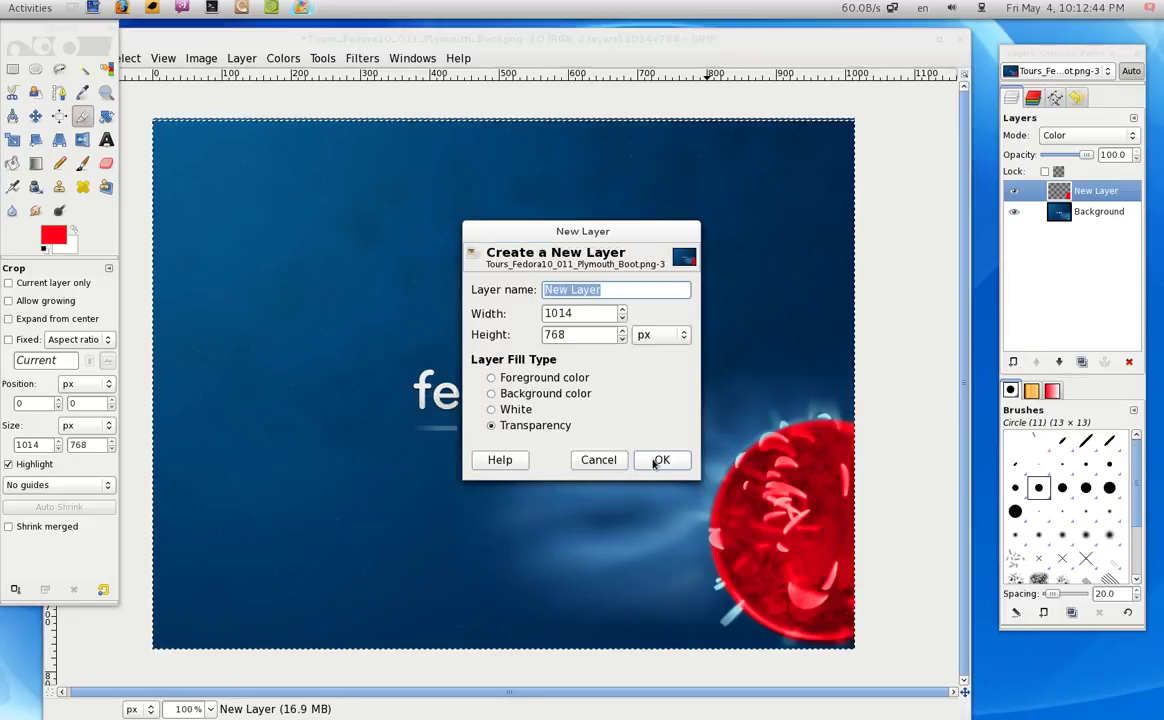
- Add transparent New Layer#1 and select the white fedora lettering by colour
left_click(657, 461)
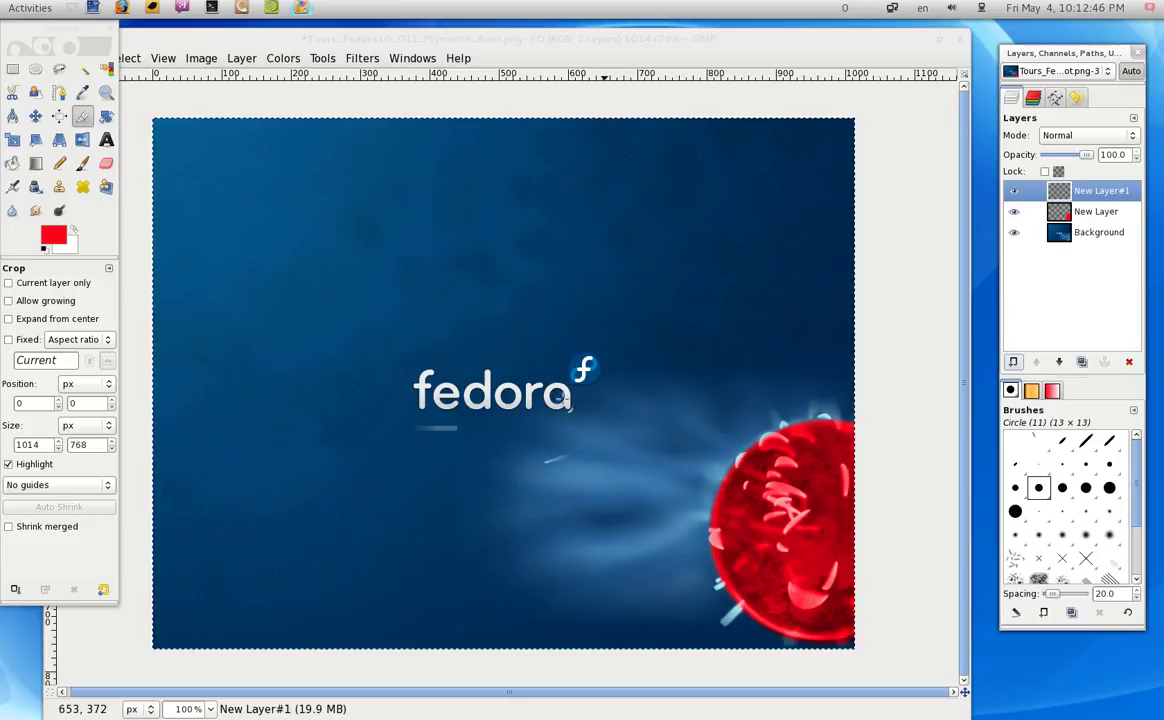
left_click(106, 69)
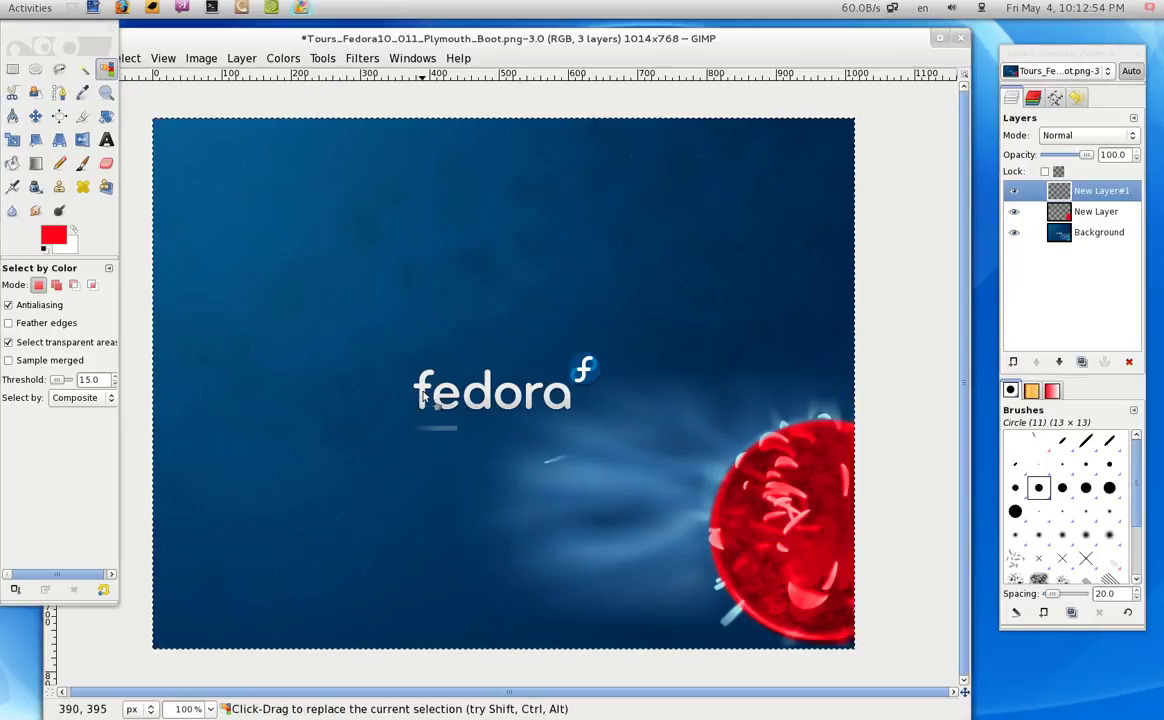
left_click(83, 69)
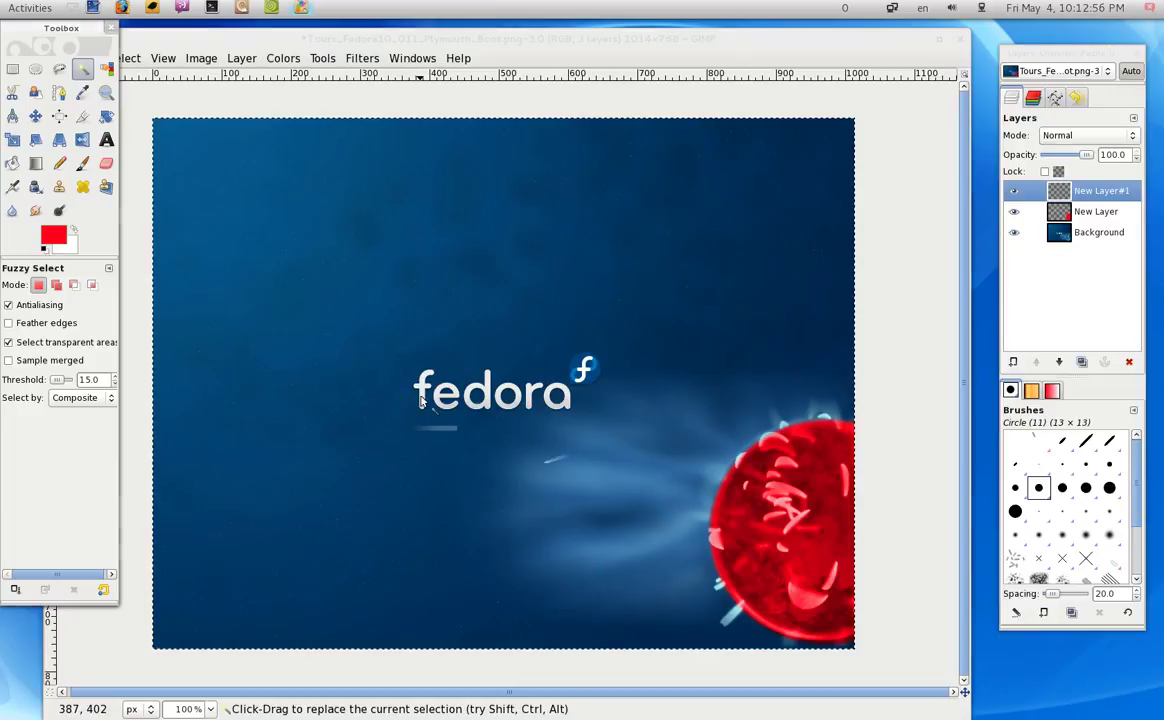
left_click(1075, 236)
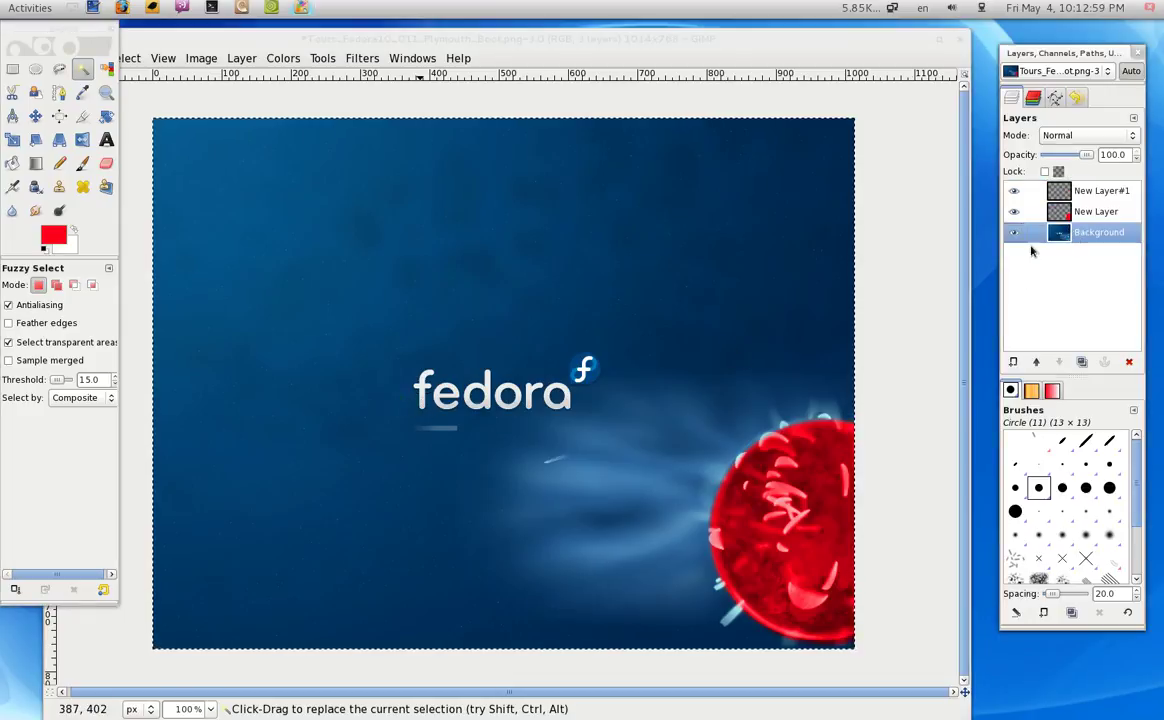
left_click(106, 69)
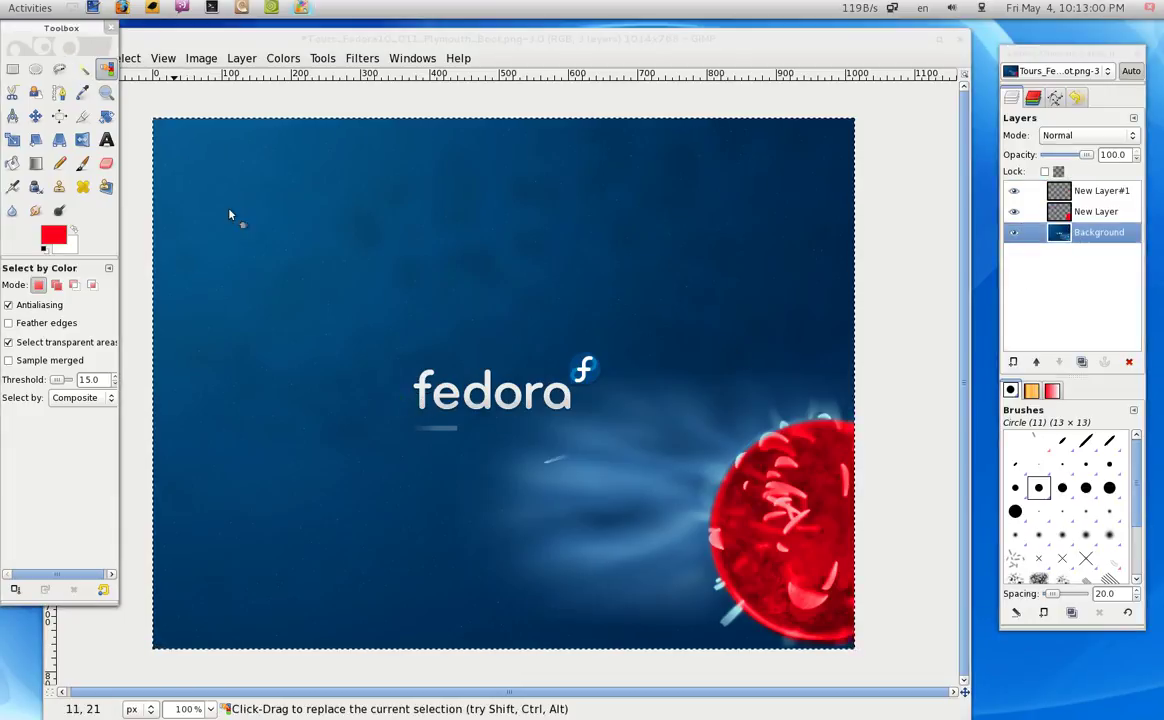
left_click(433, 395)
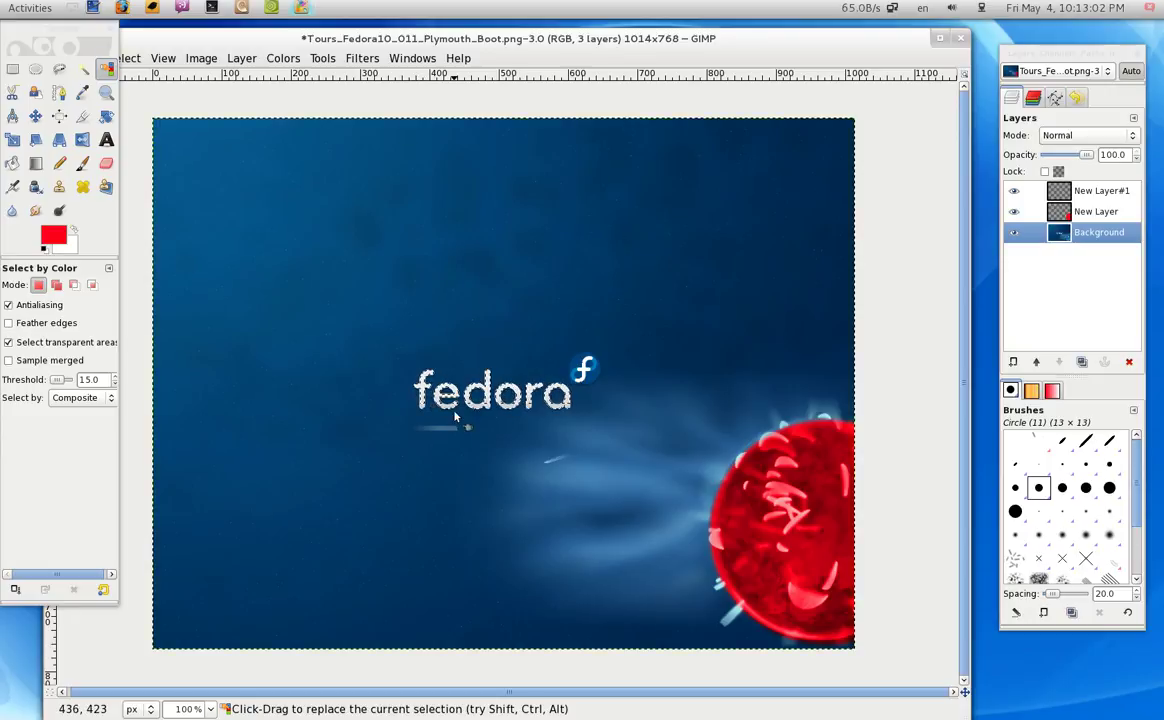
left_click(1075, 208)
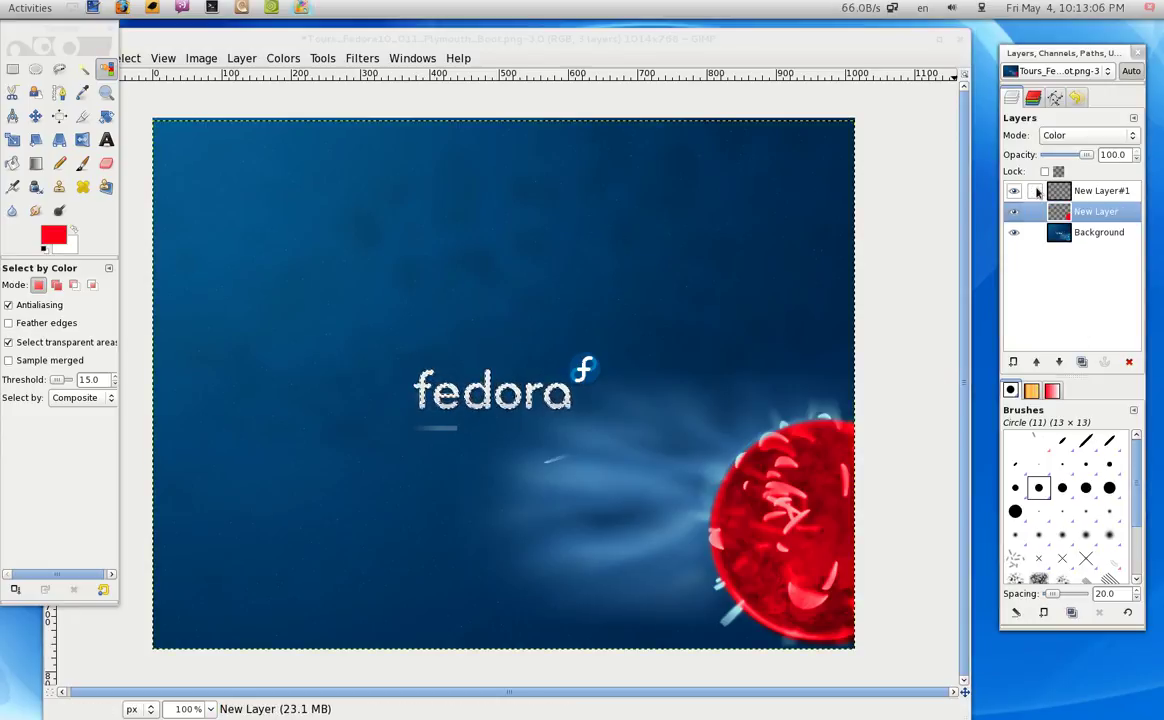
- Set New Layer#1 to Color blend mode and make bright green 00ff18 the foreground colour
left_click(1090, 191)
left_click(1087, 135)
left_click(1055, 517)
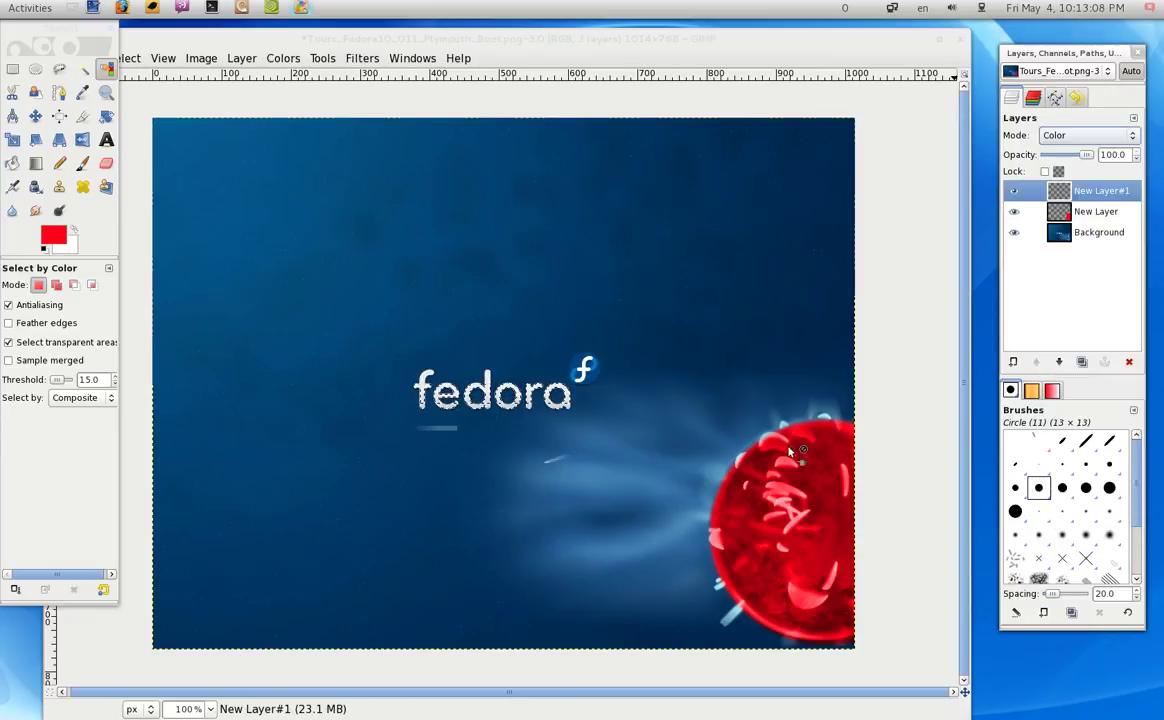
left_click(54, 236)
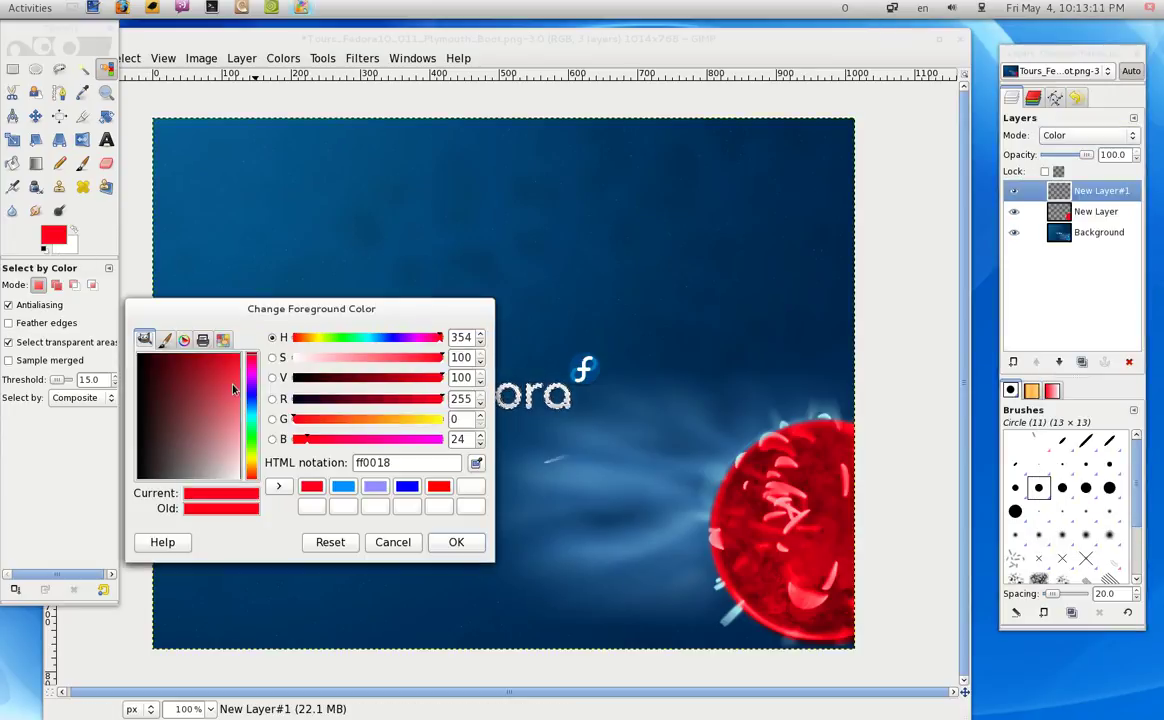
left_click(252, 437)
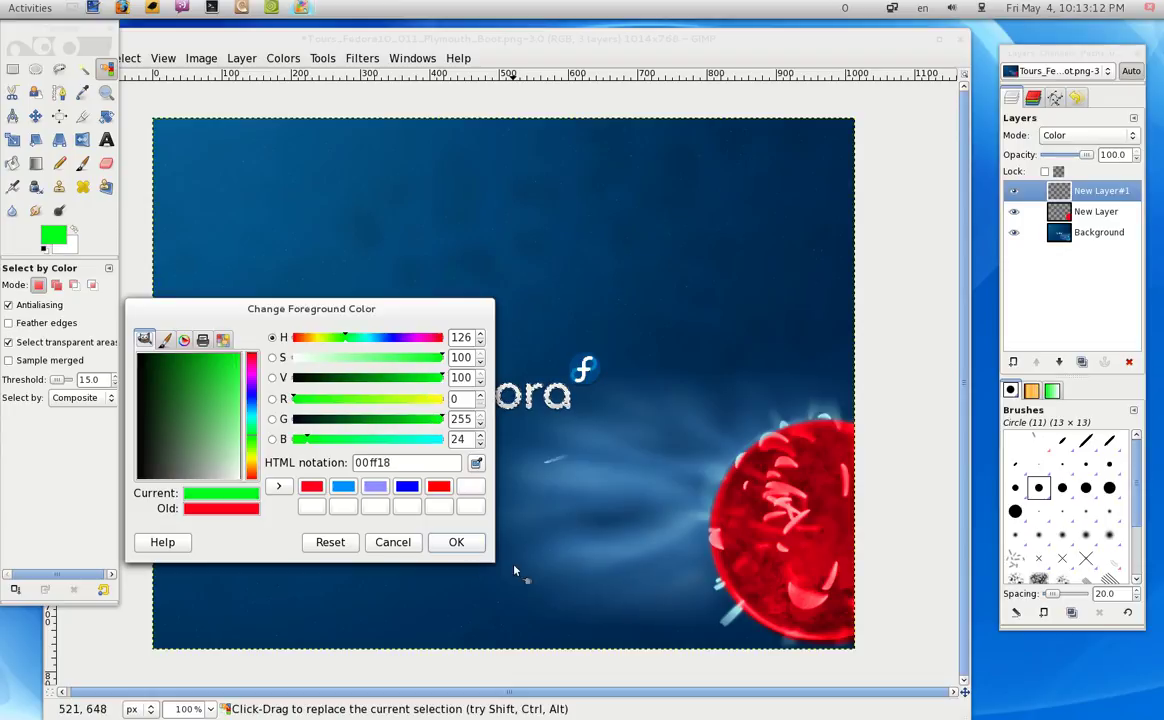
left_click(456, 542)
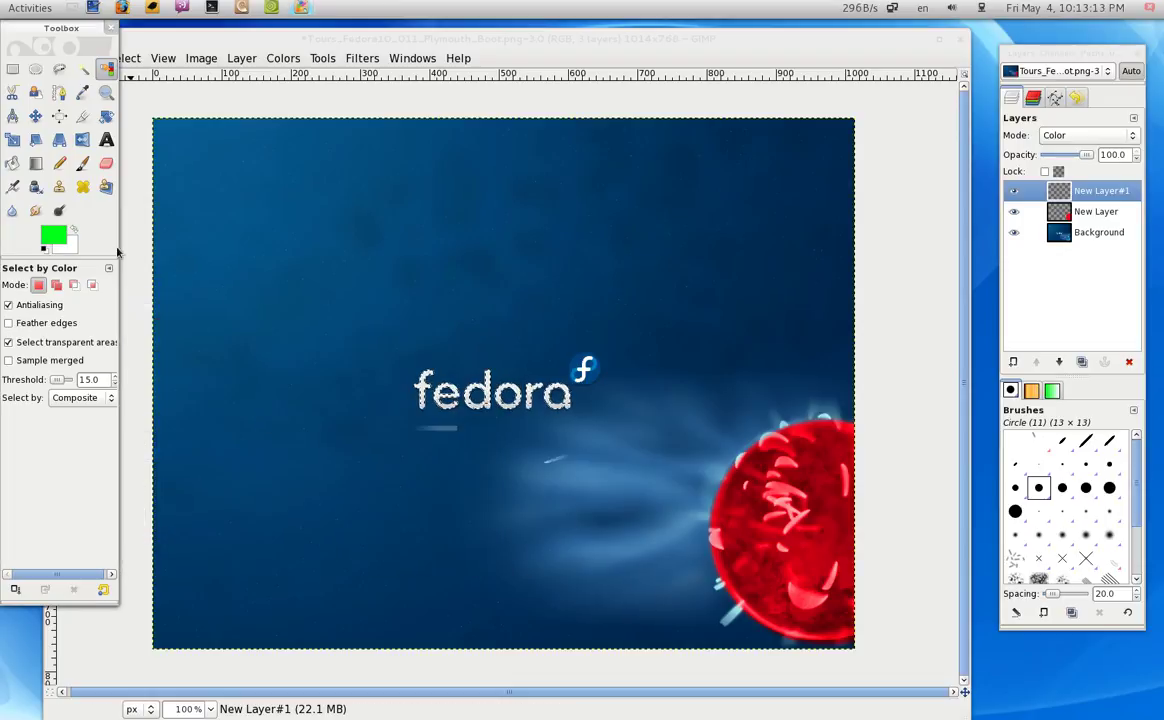
- Bucket-fill the fedora lettering green, undoing the second fill
left_click(12, 163)
left_click(476, 403)
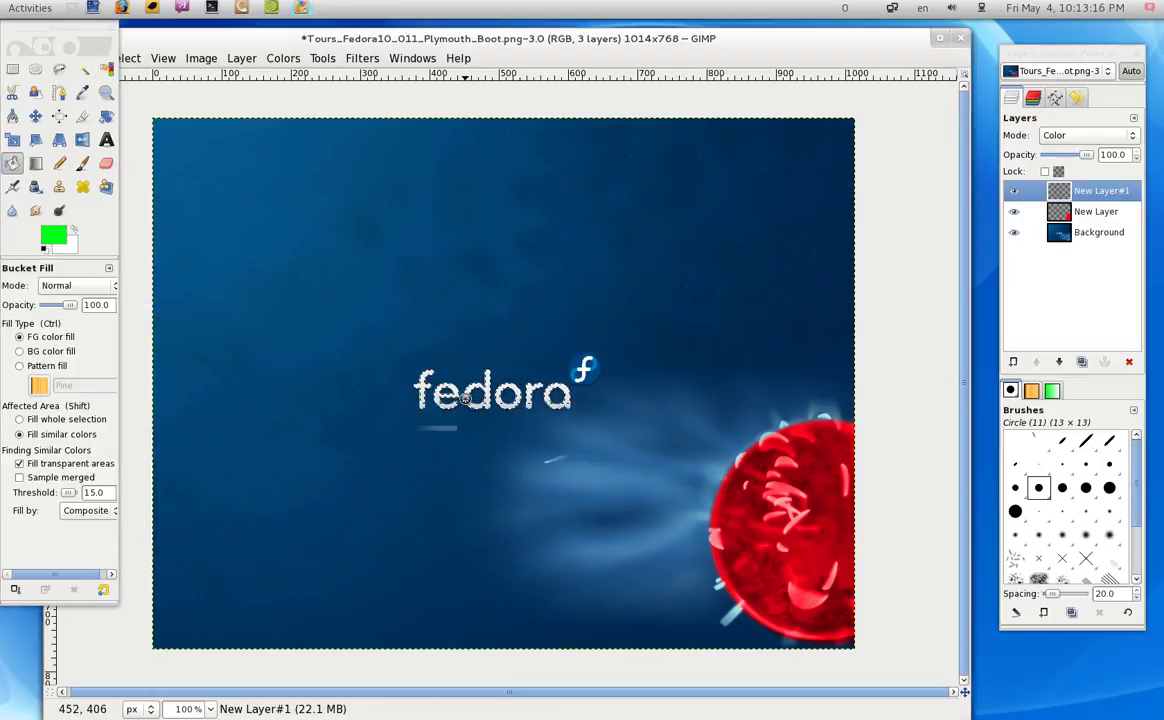
left_click(473, 405)
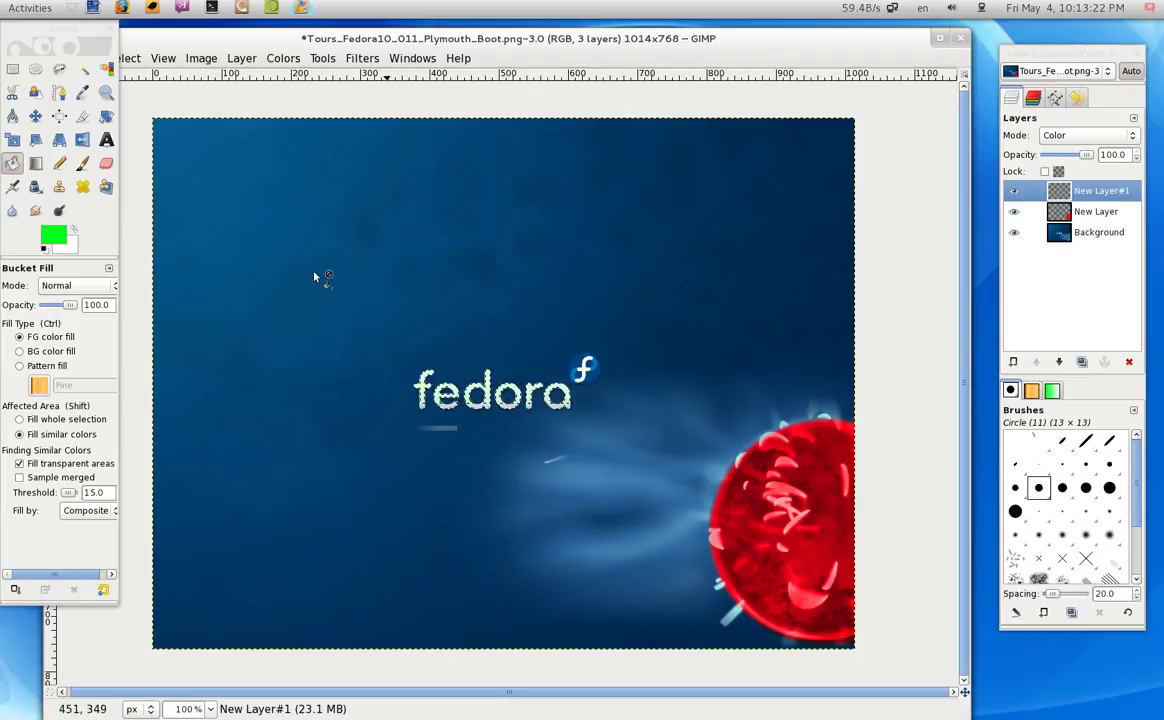
key("ctrl+shift")
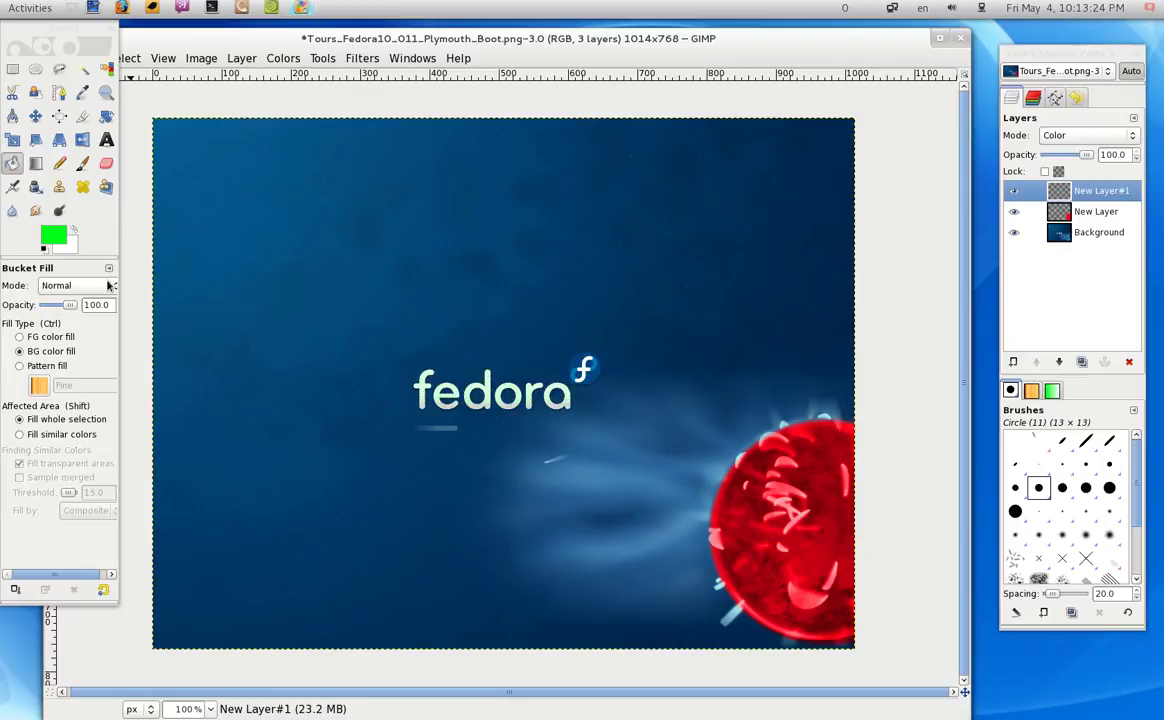
key("ctrl+z")
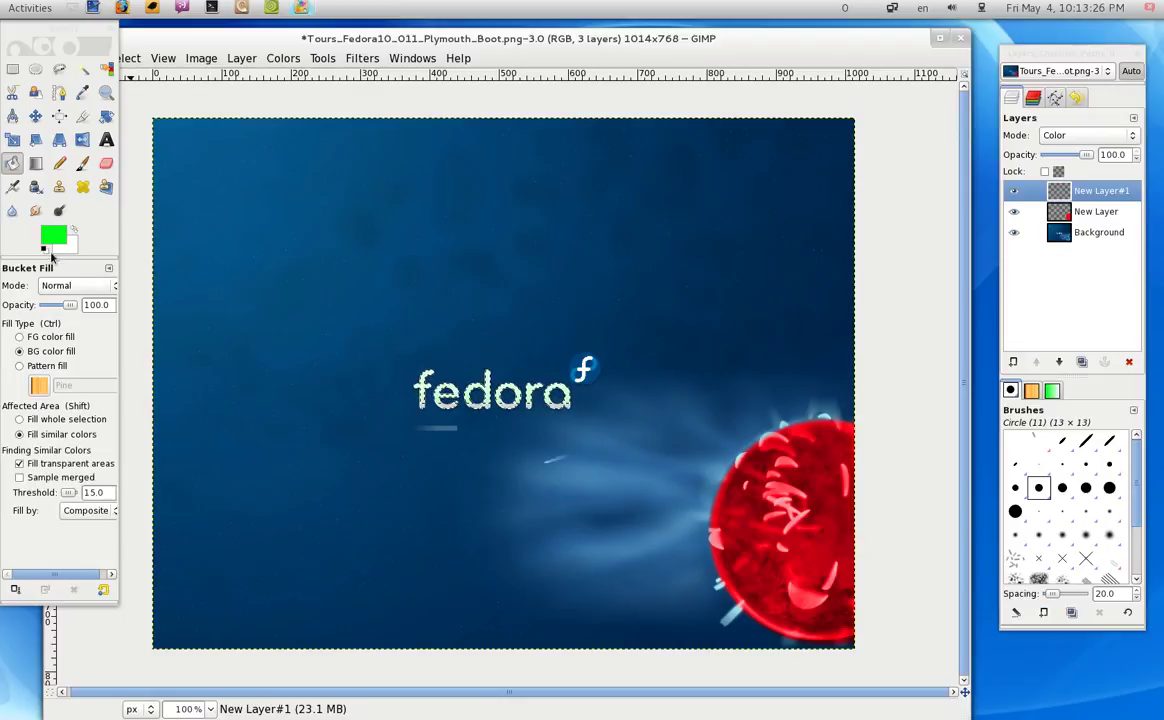
- Try a darker green foreground, then cancel to keep bright green 00ff18
left_click(54, 237)
left_click(214, 360)
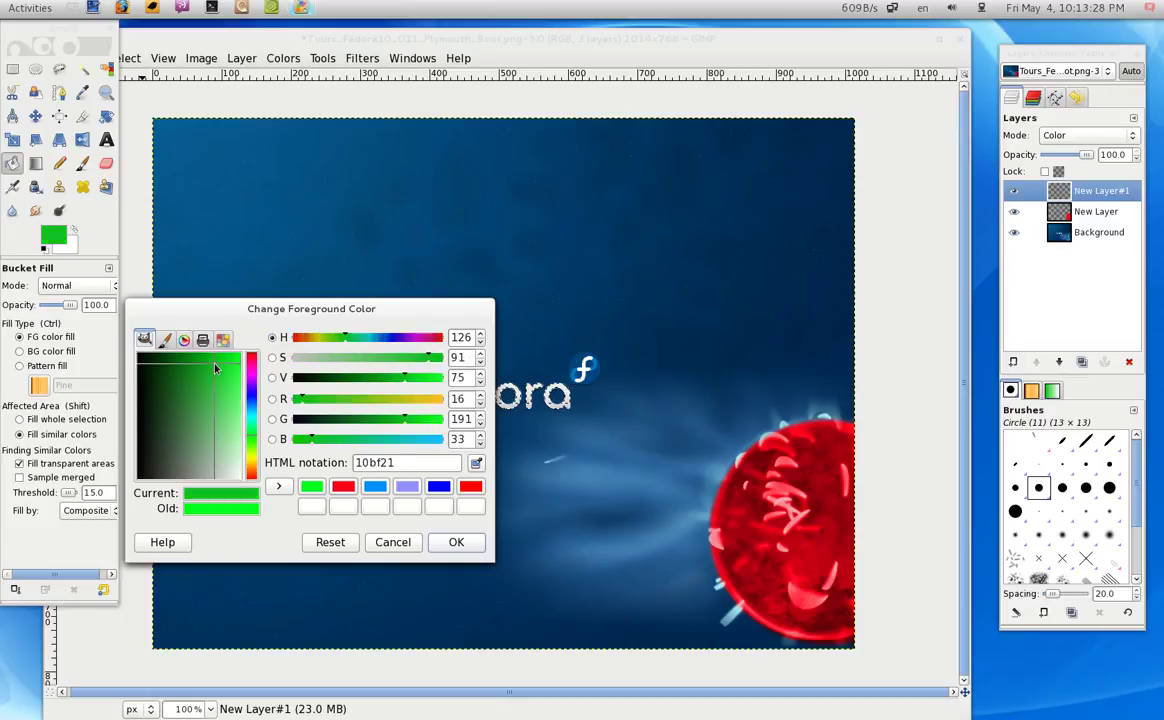
left_click(392, 541)
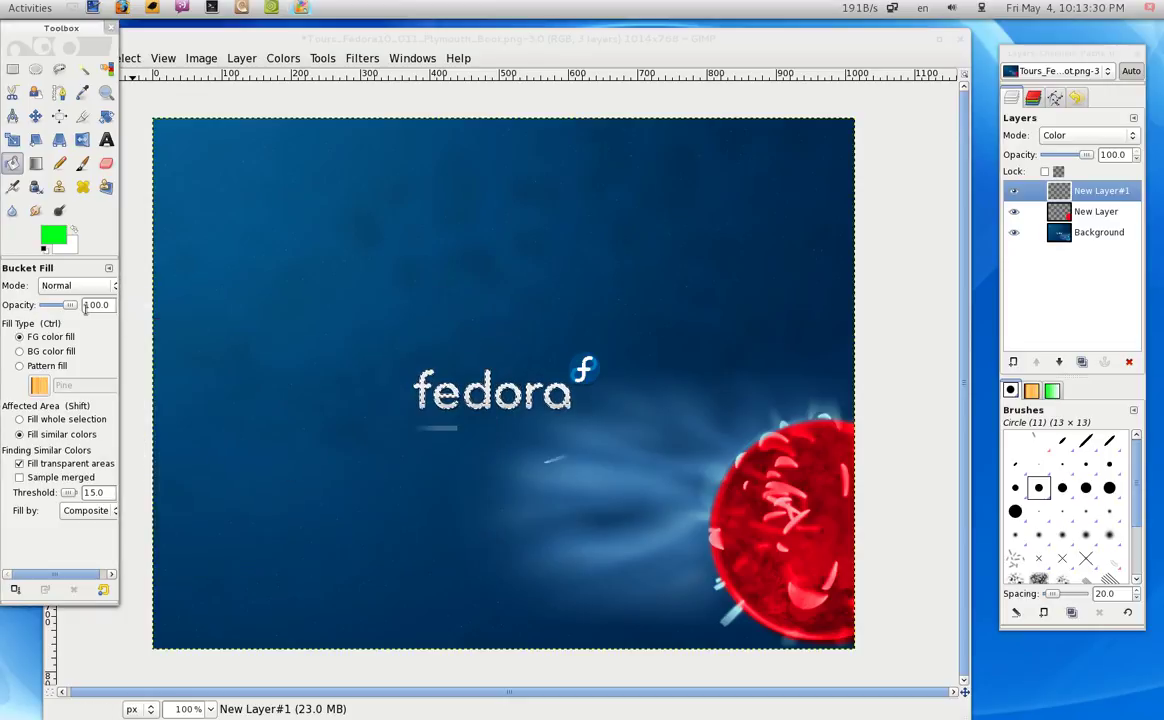
- Make the Background layer active and use Select by Color on the image
left_click(106, 68)
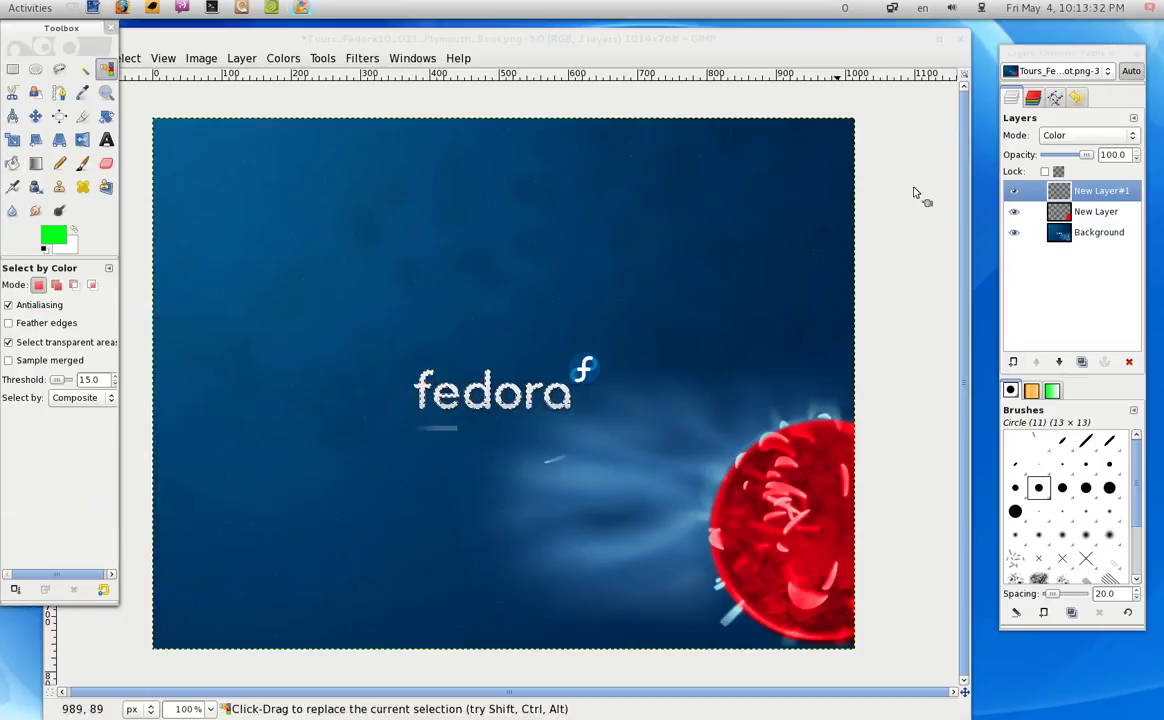
left_click(1099, 232)
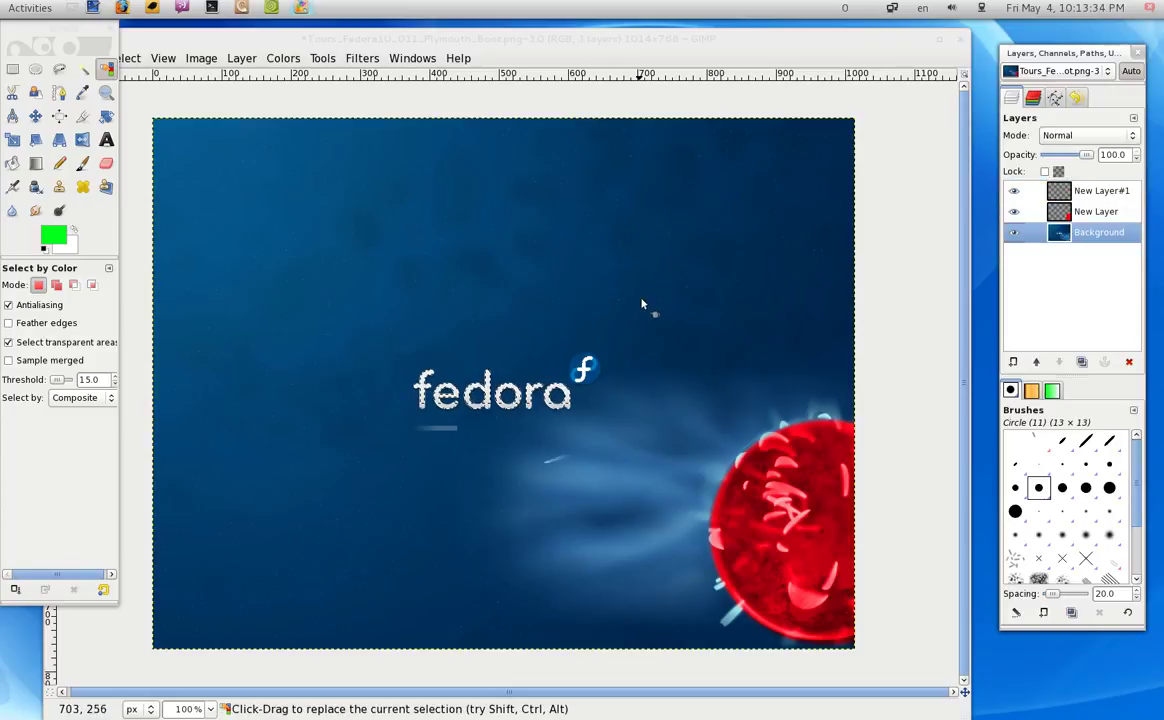
left_click(555, 402)
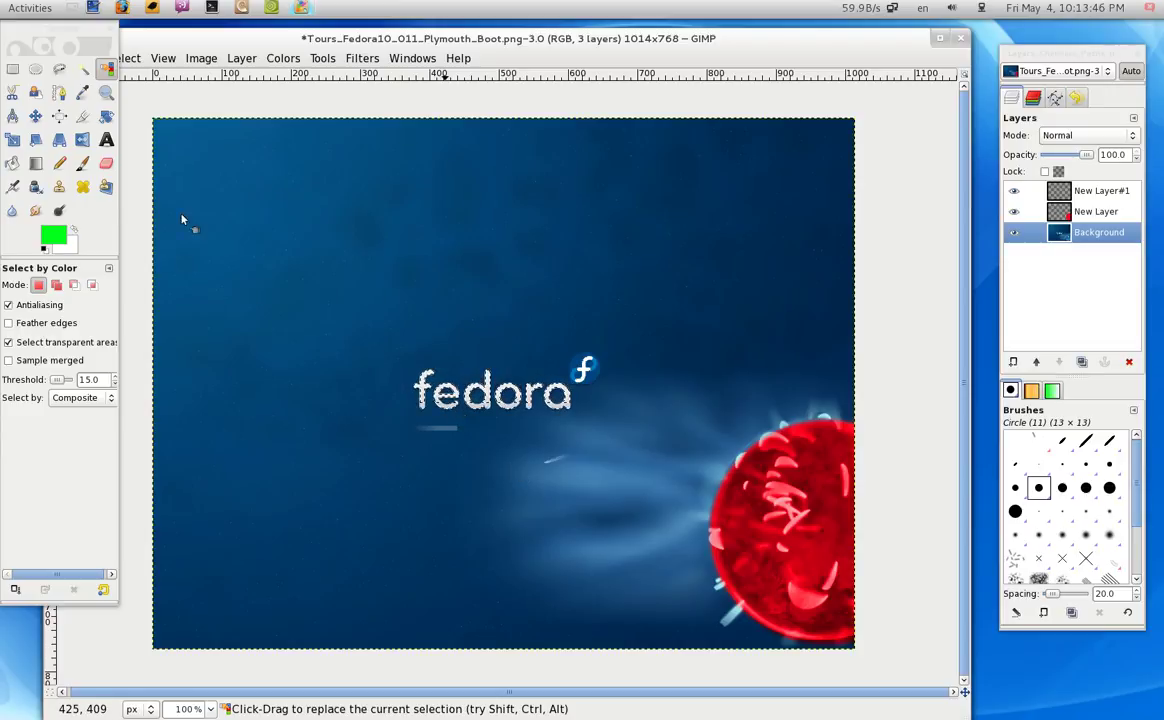
- Zoom to 400% on the fedora logo and clear the selection with Select None
left_click(205, 709)
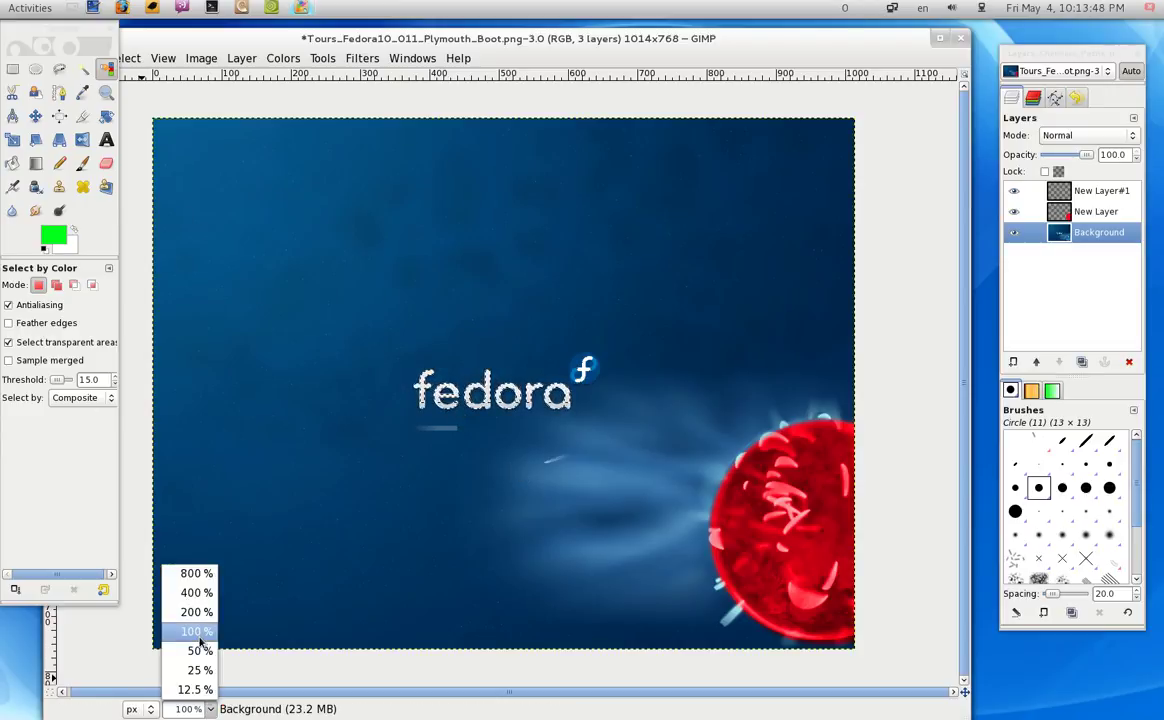
left_click(197, 631)
left_click(209, 708)
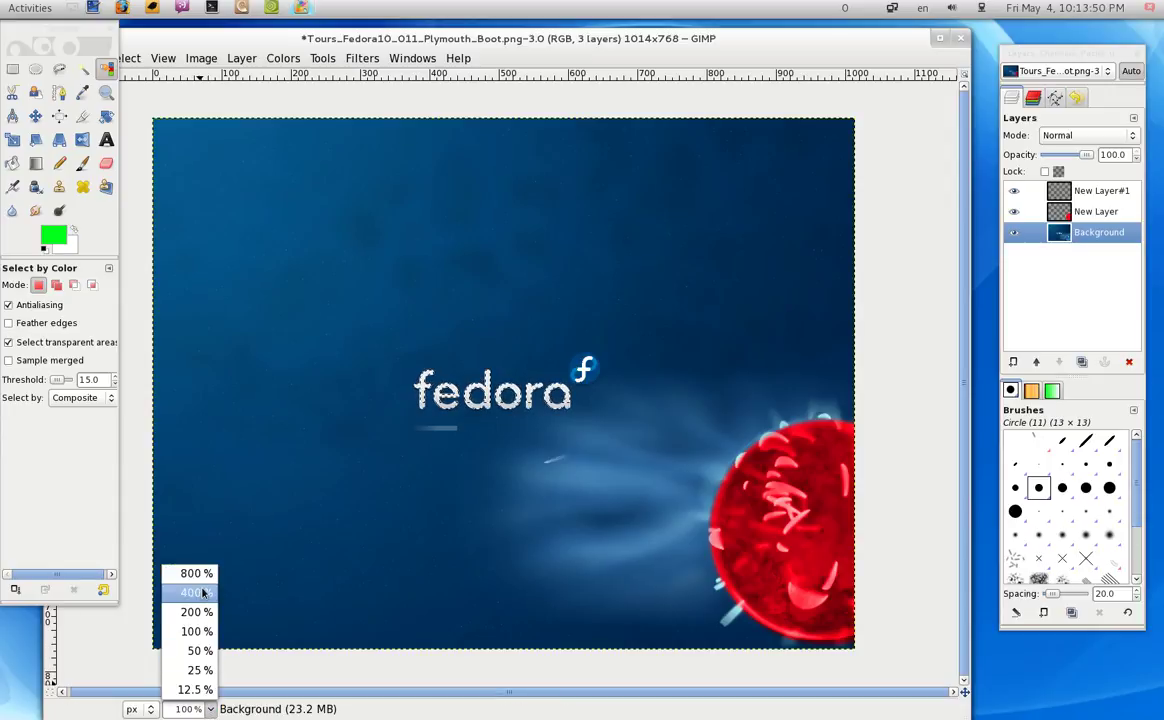
left_click(197, 593)
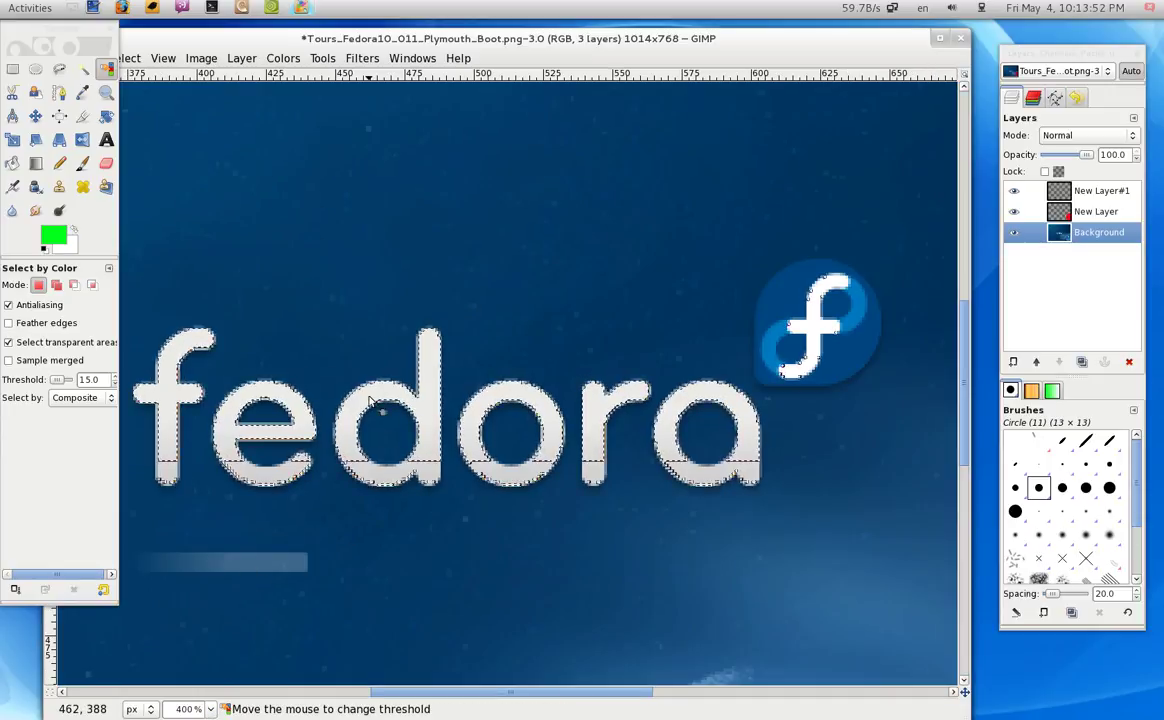
key("ctrl+shift")
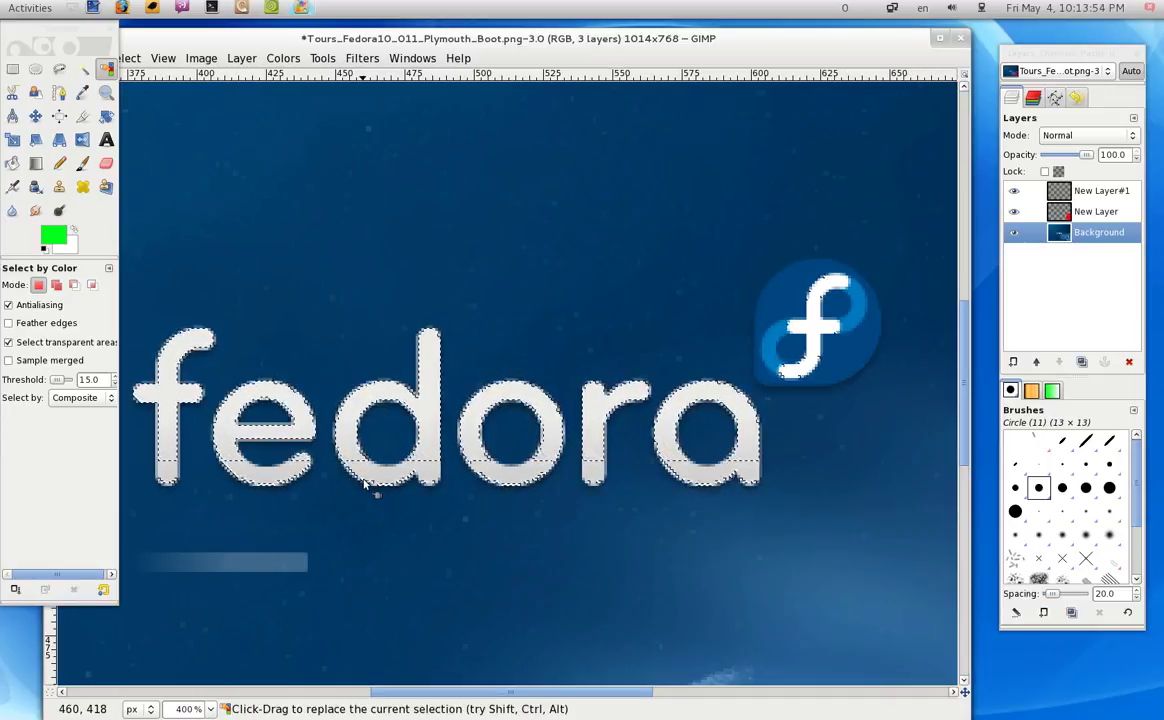
key("ctrl+shift+a")
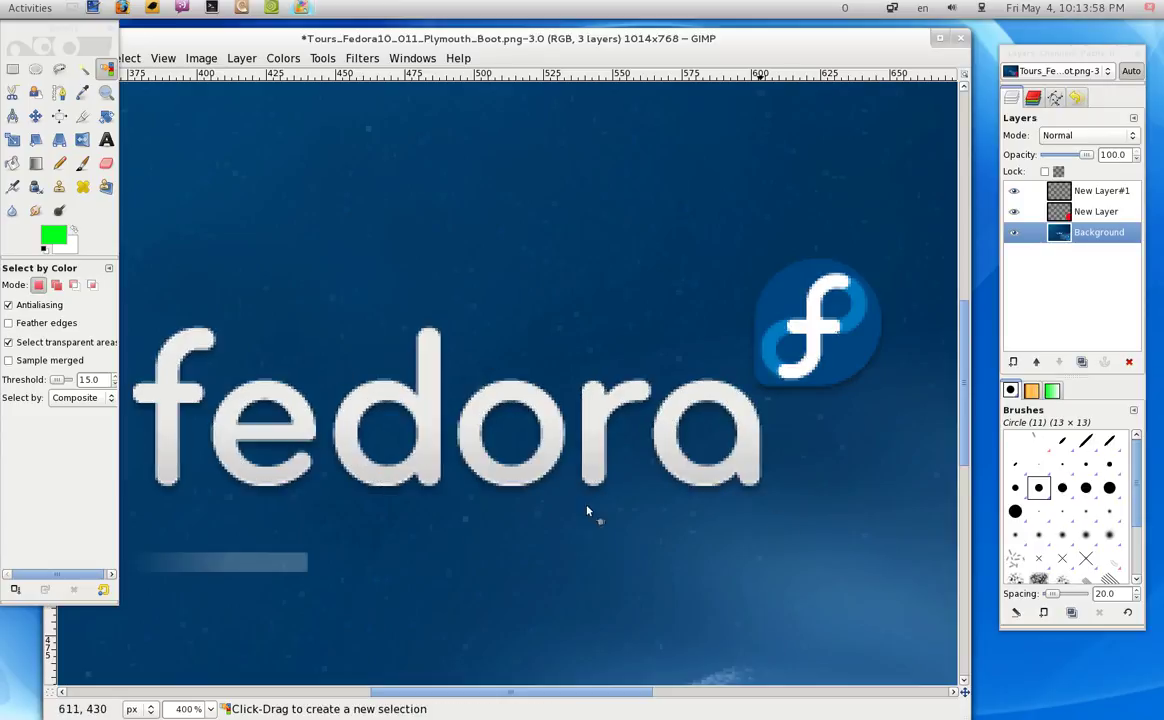
left_click_drag(490, 40, 534, 34)
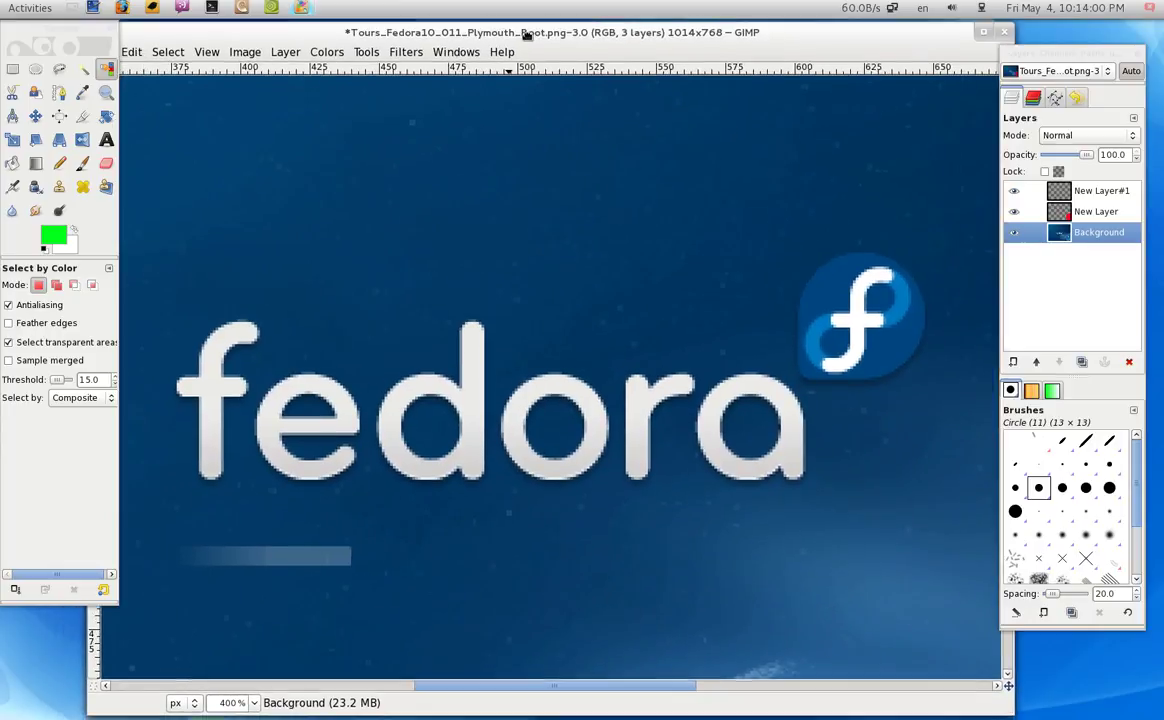
- Draw a 253×67 rectangular selection around the fedora wordmark
left_click(12, 68)
left_click_drag(169, 319, 863, 506)
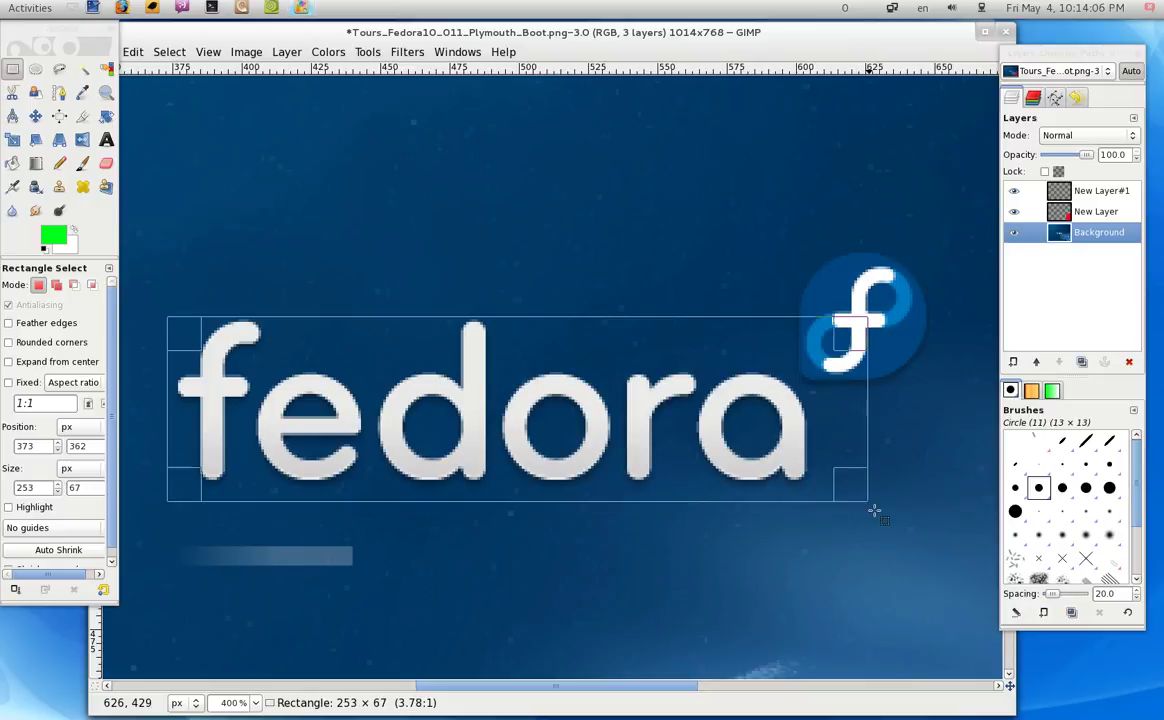
left_click_drag(863, 506, 868, 500)
- Trial-fill the letter f green on the Background layer, then undo it
left_click(1075, 192)
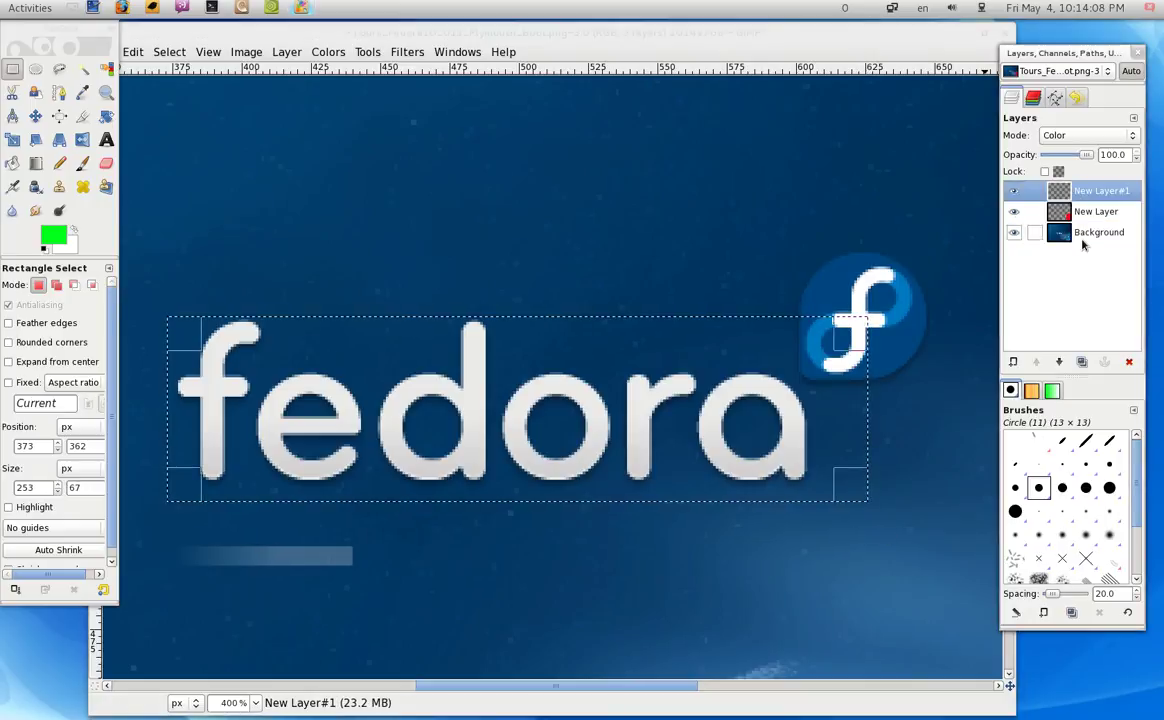
left_click(1085, 232)
left_click(12, 163)
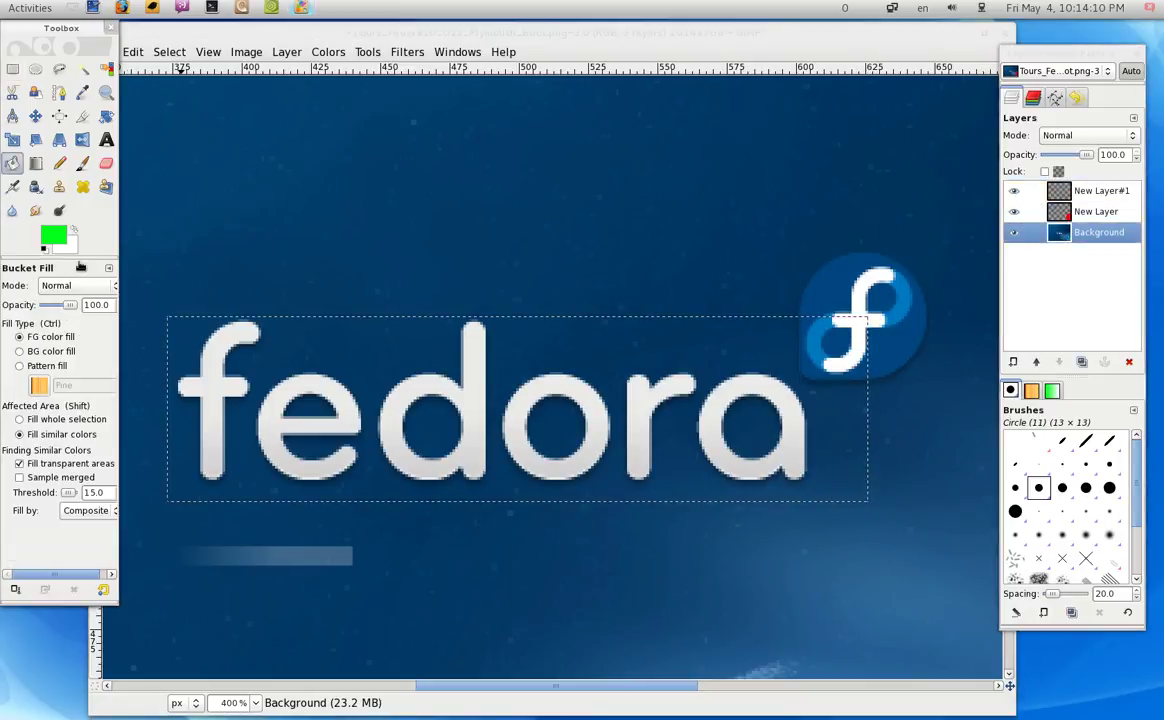
left_click(208, 428)
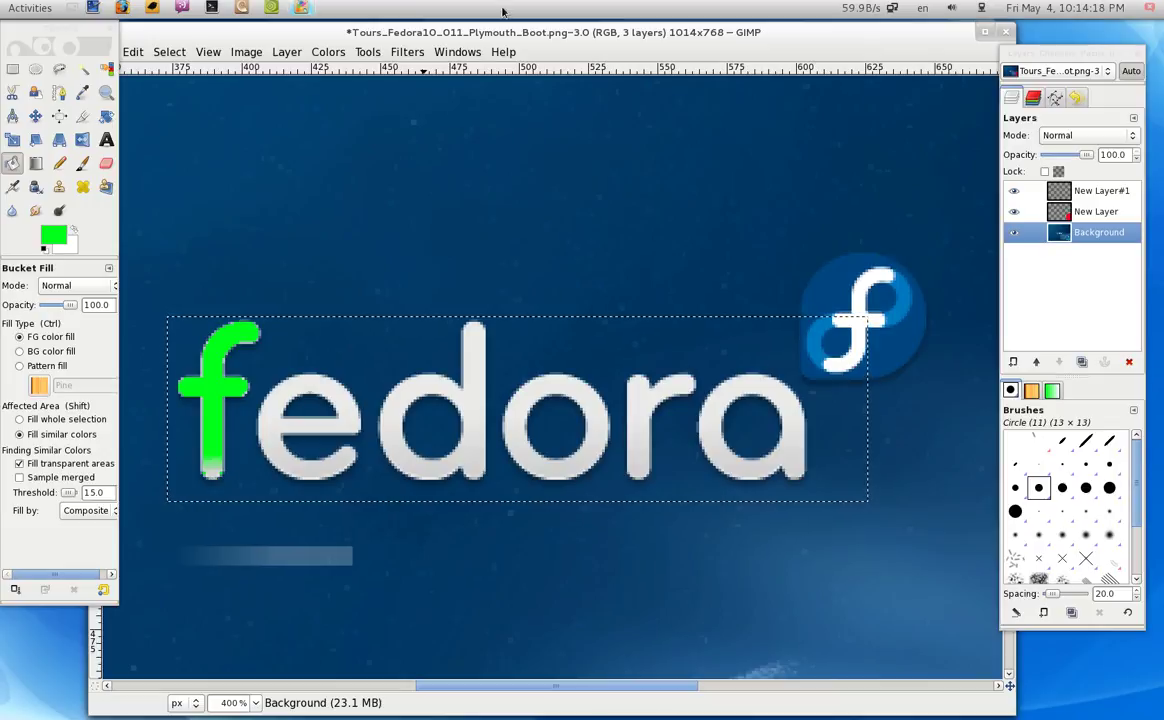
key("ctrl+z")
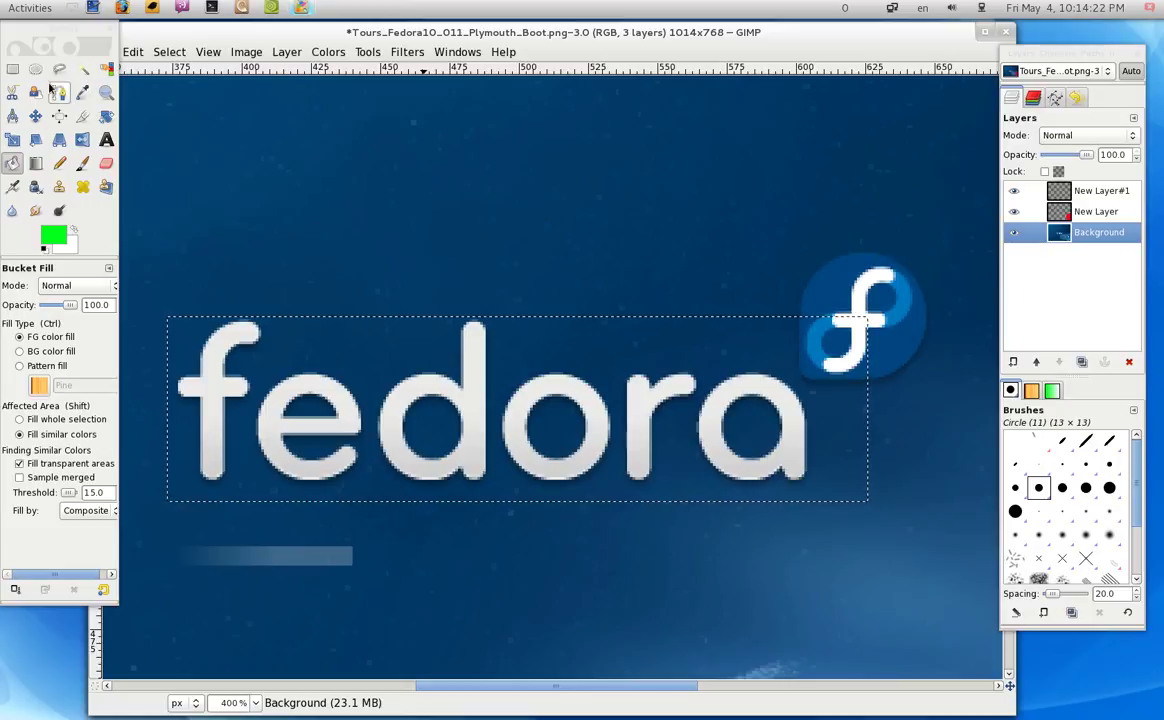
- Select all the white fedora letters by colour
left_click(76, 69)
left_click(206, 410)
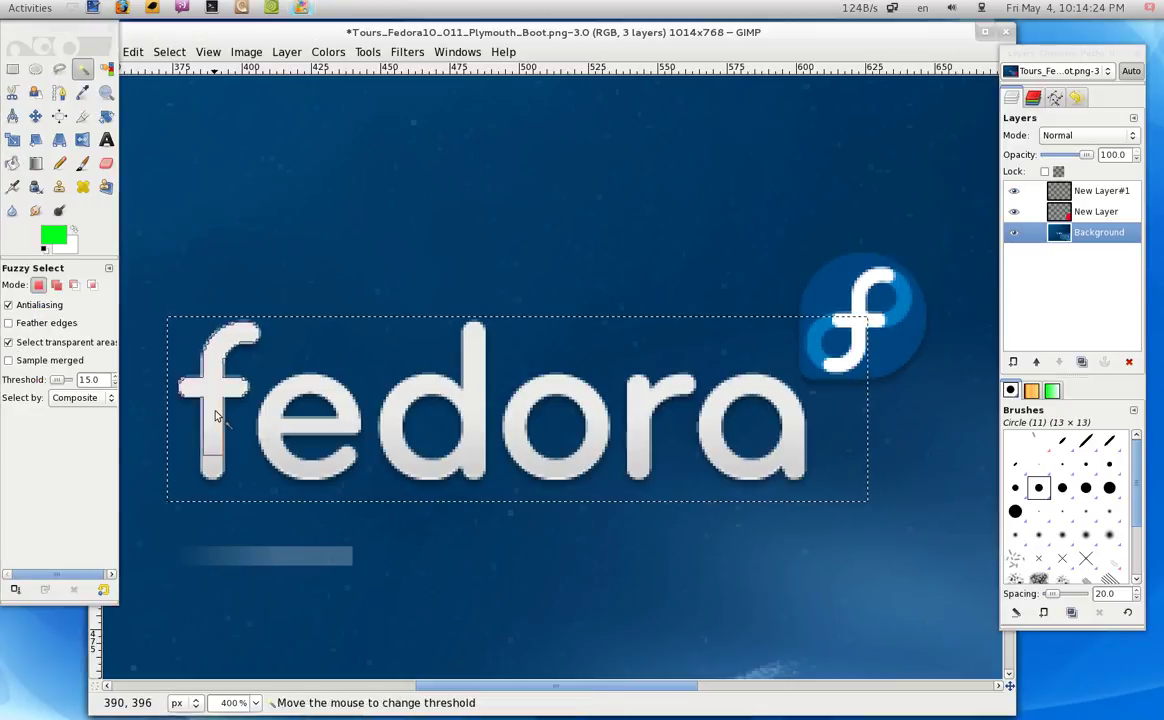
left_click(105, 69)
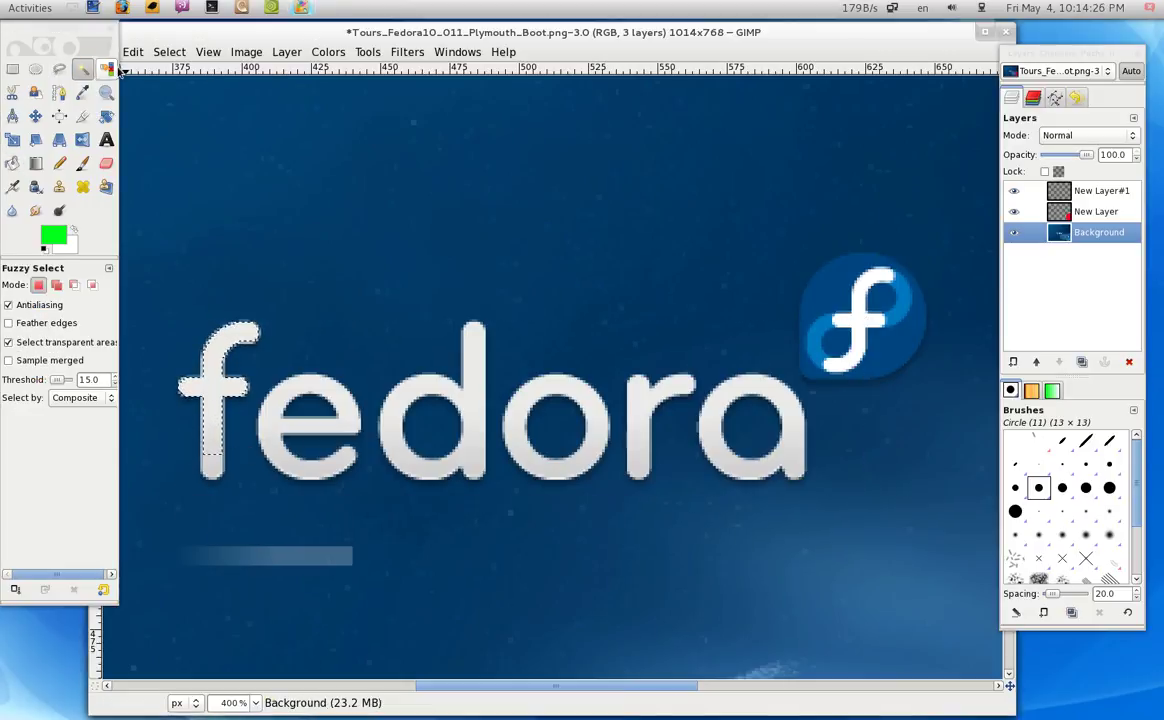
left_click(213, 412)
left_click(265, 460, "shift")
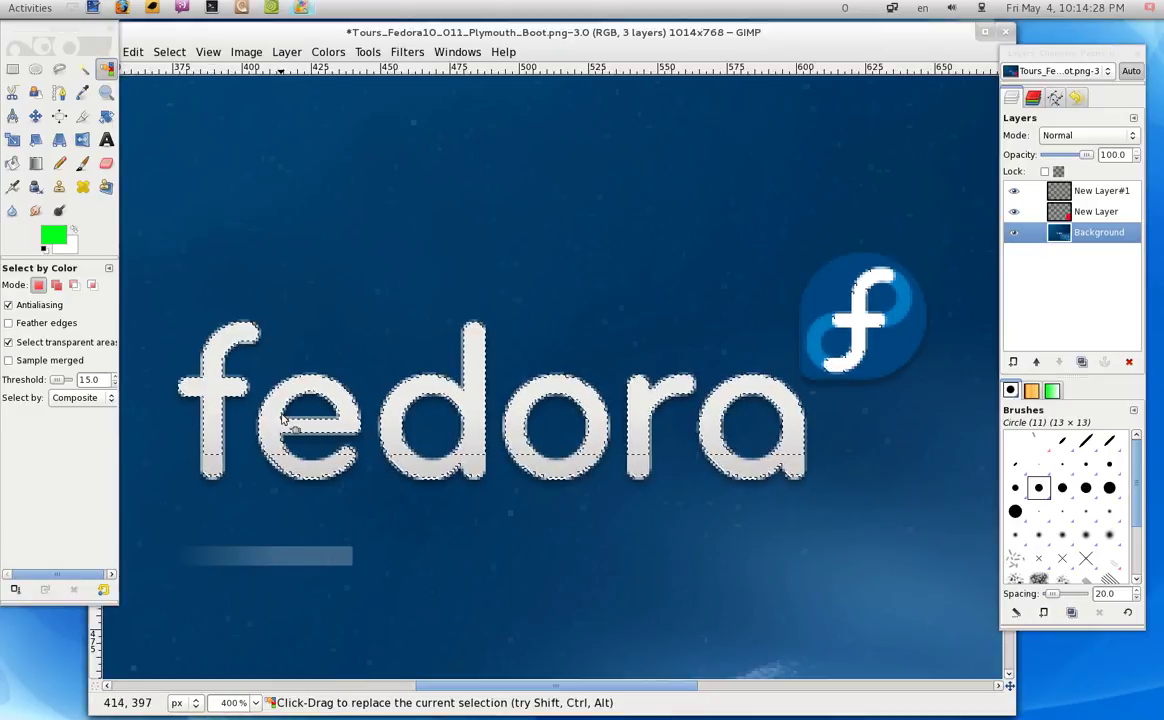
left_click(272, 411)
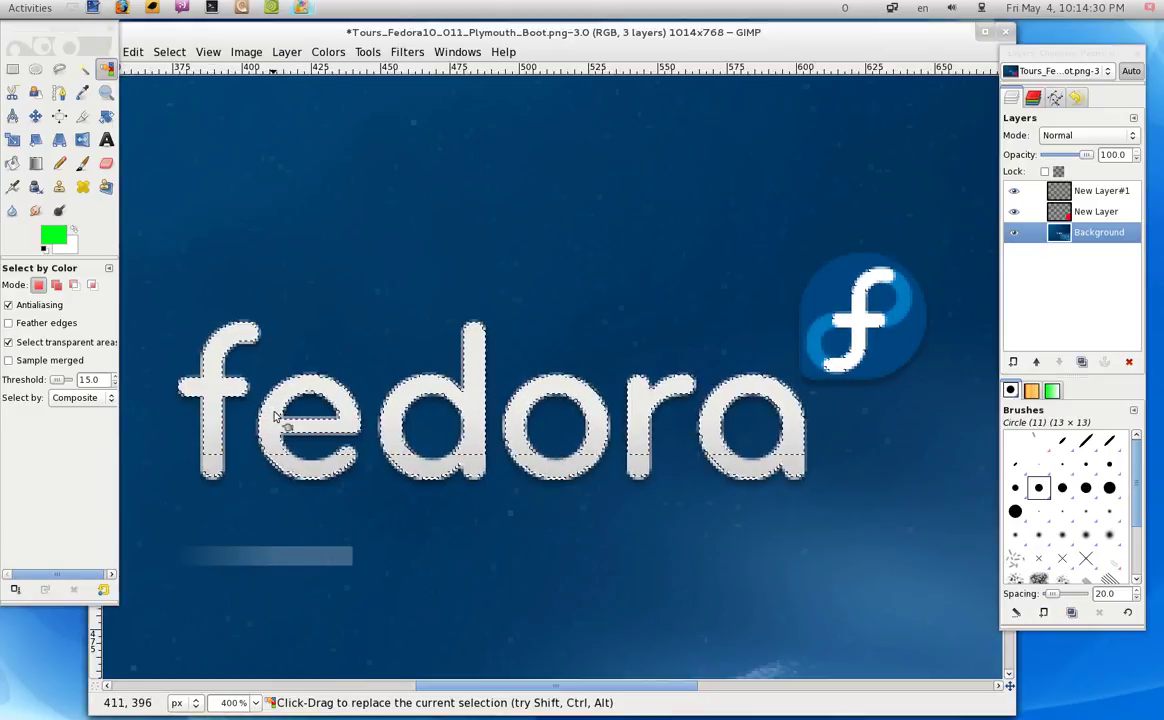
- Make white the foreground colour and bucket-fill the selected letters white
left_click(73, 230)
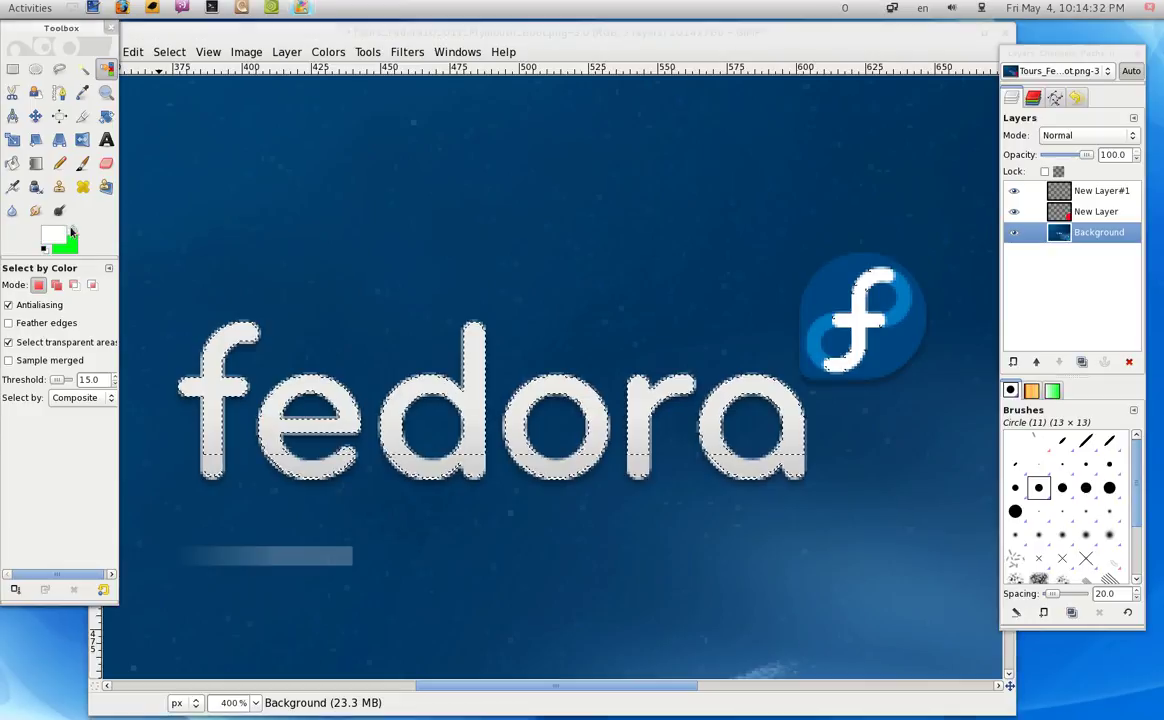
left_click(12, 163)
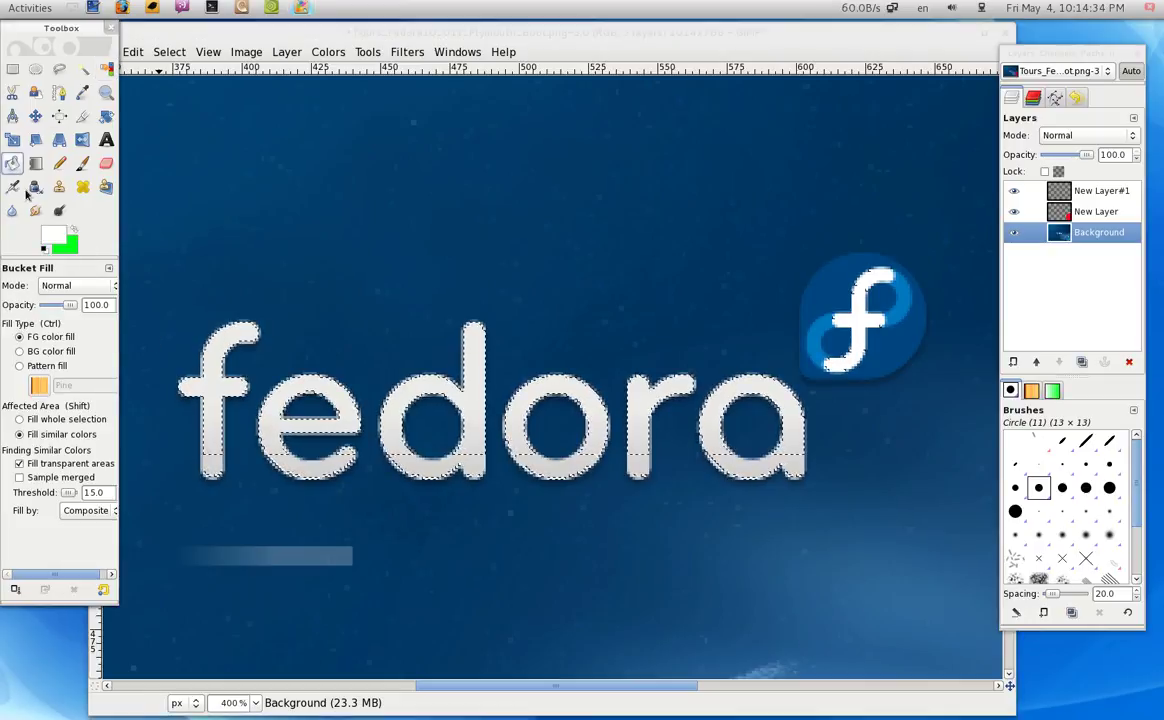
left_click(215, 360)
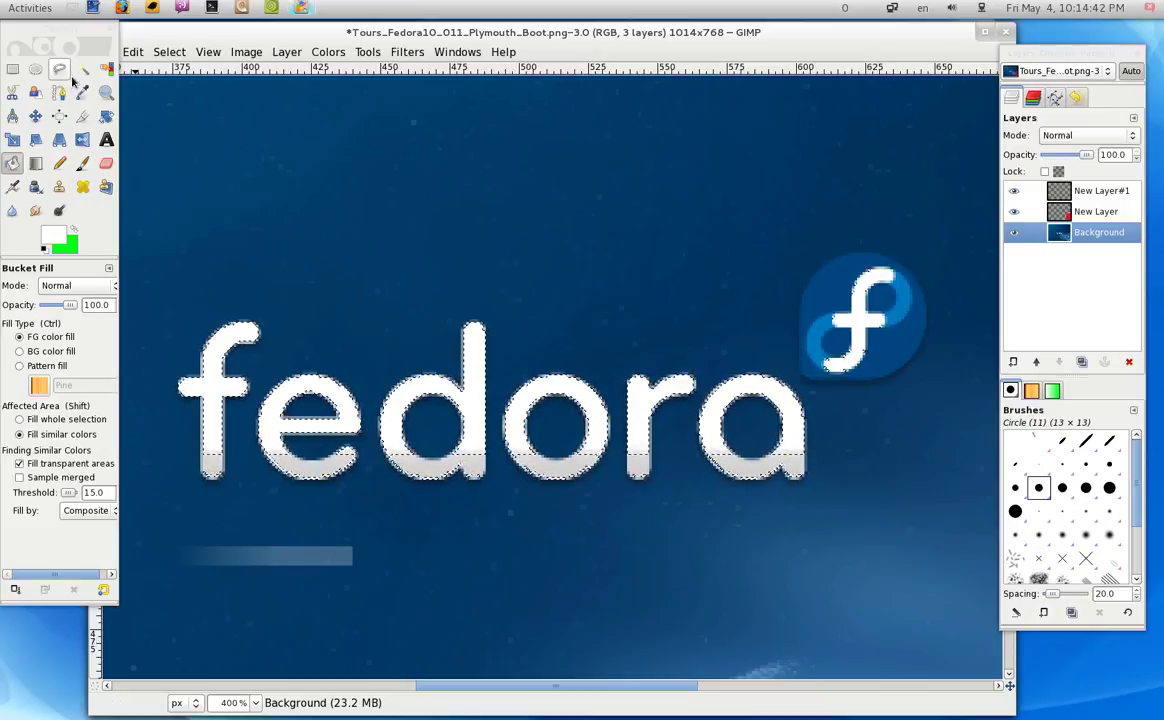
- Select the white fedora letters by colour and fill the grey gap under the d white
left_click(106, 69)
left_click(210, 470)
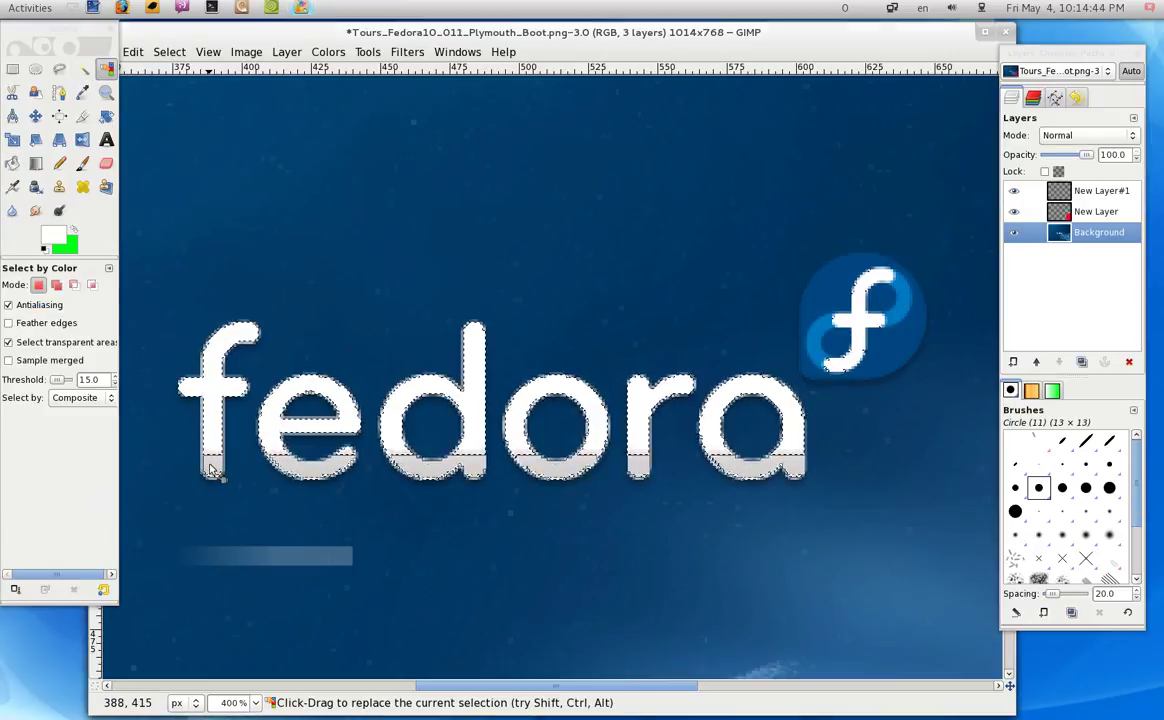
left_click(11, 164)
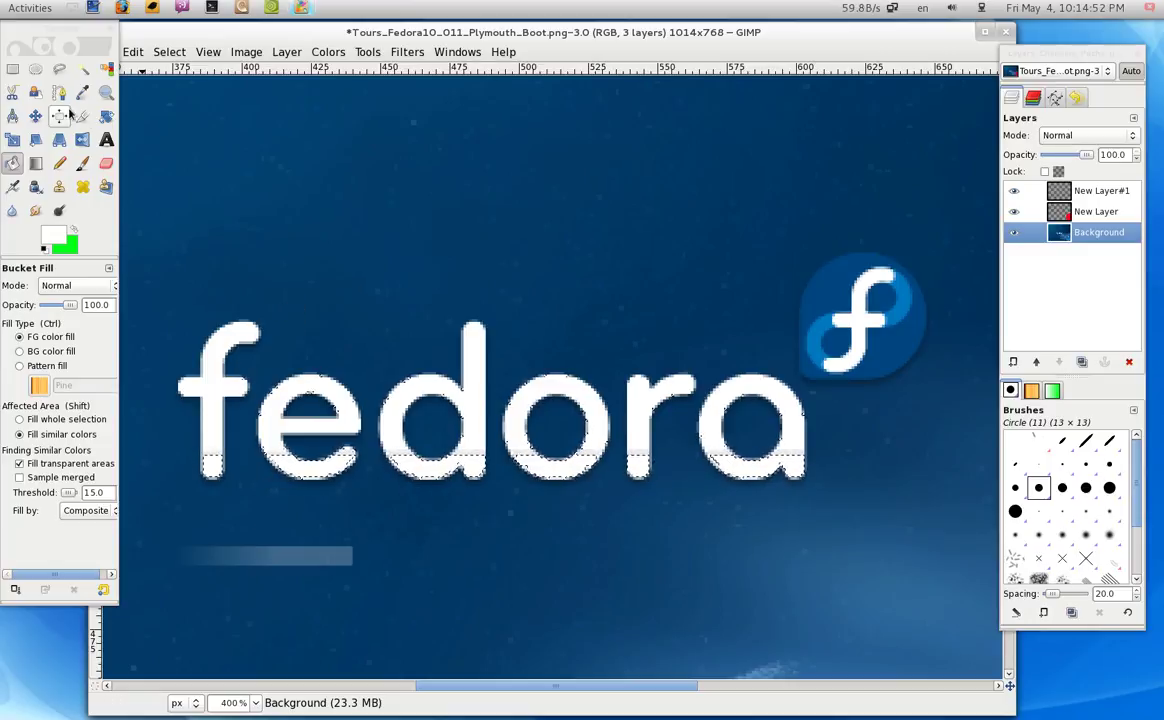
left_click(106, 69)
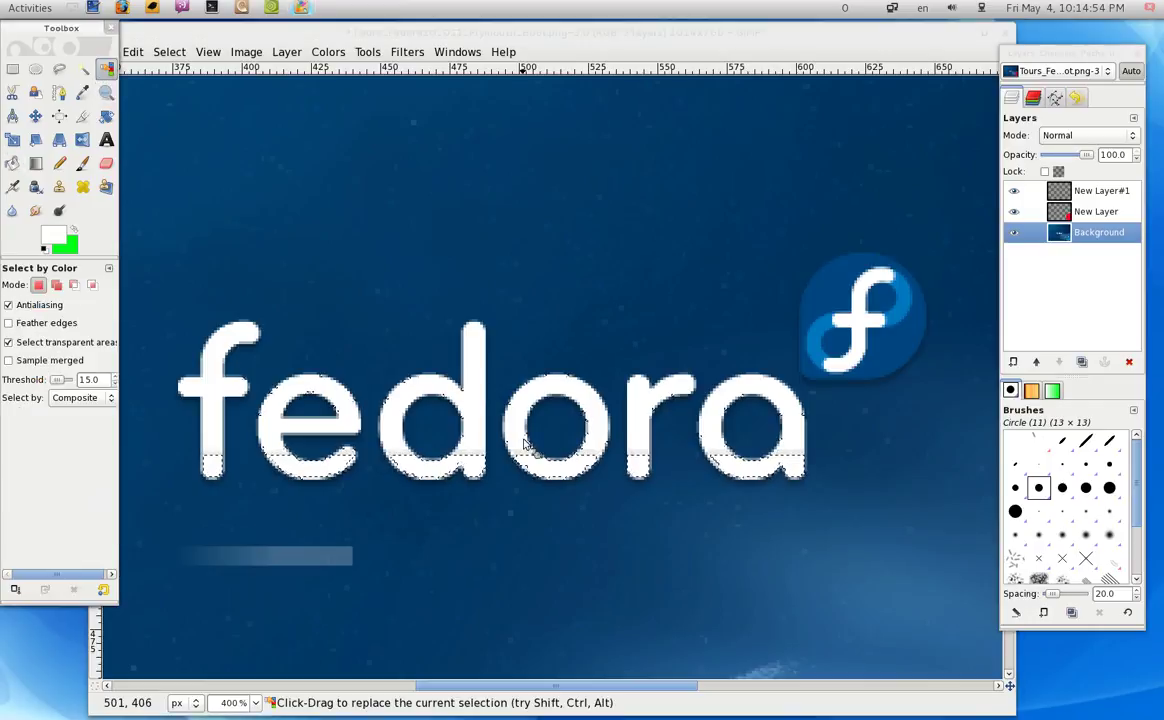
left_click(473, 456)
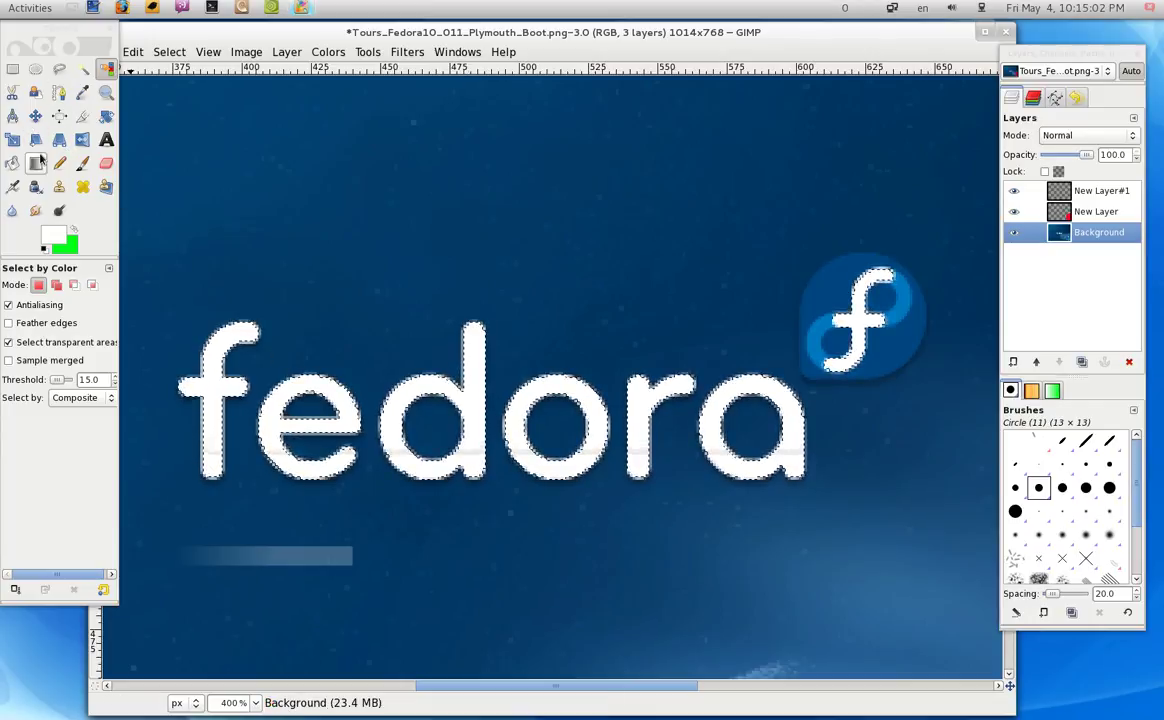
left_click(19, 177)
left_click(284, 461)
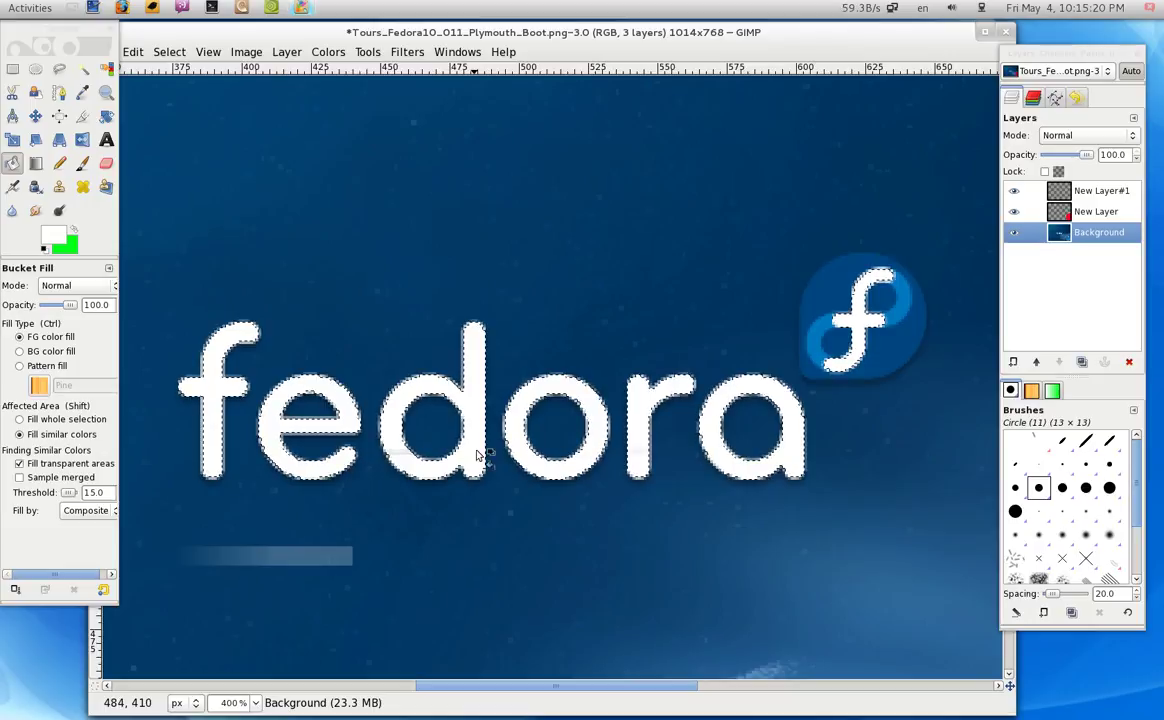
left_click(406, 457)
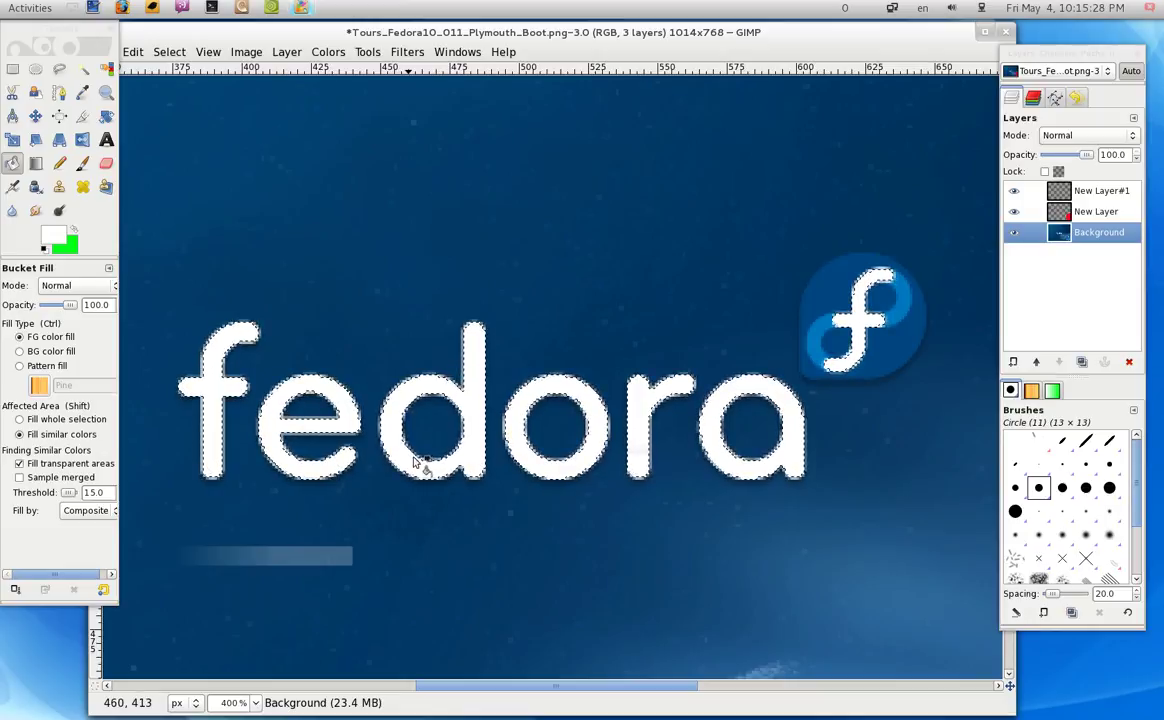
- Copy the fedora letters onto a new Pasted Layer and delete New Layer#1
key("ctrl+c")
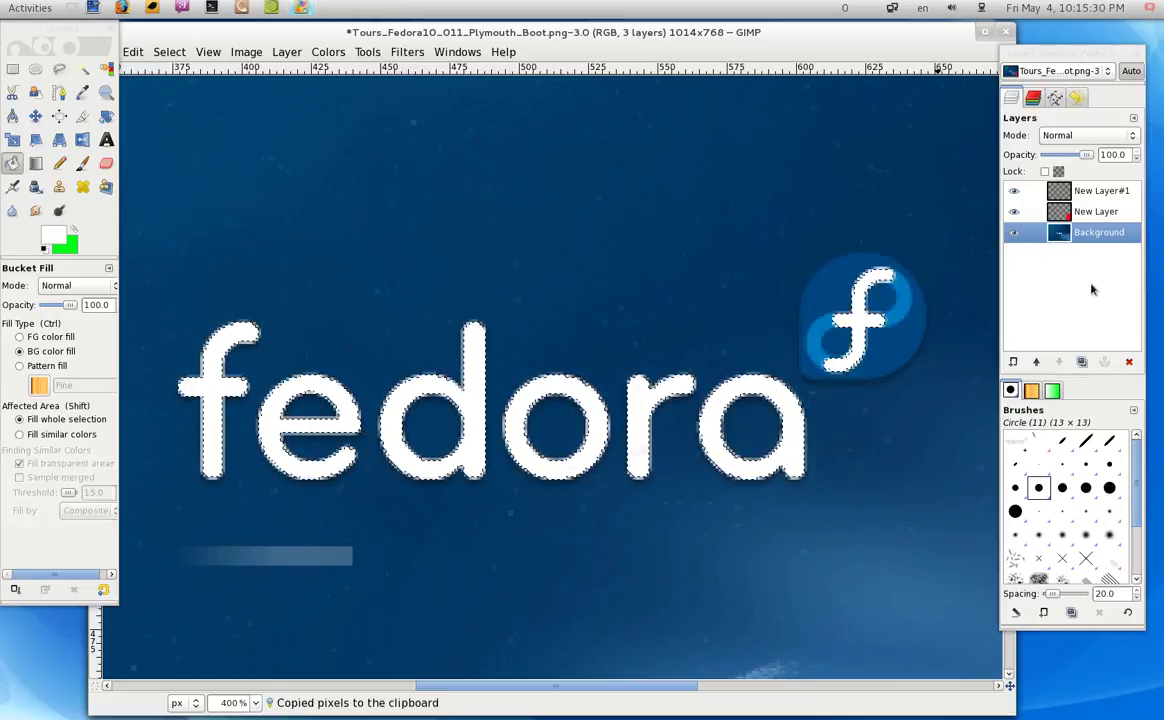
left_click(801, 295)
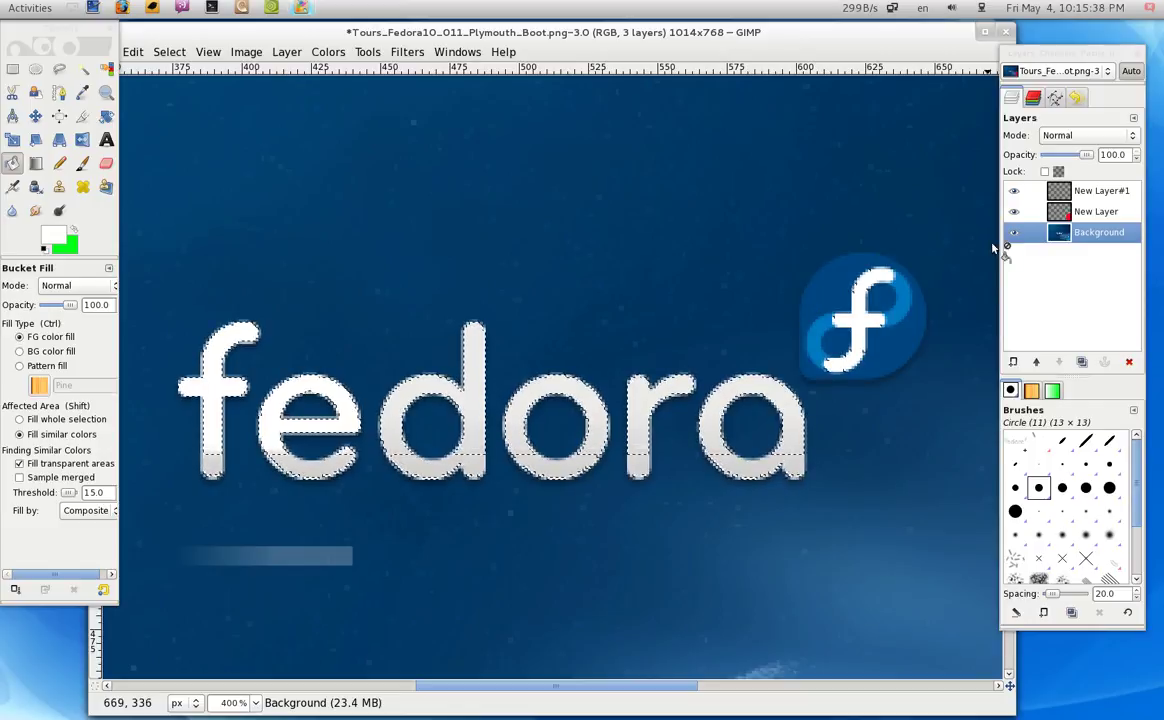
left_click(1057, 193)
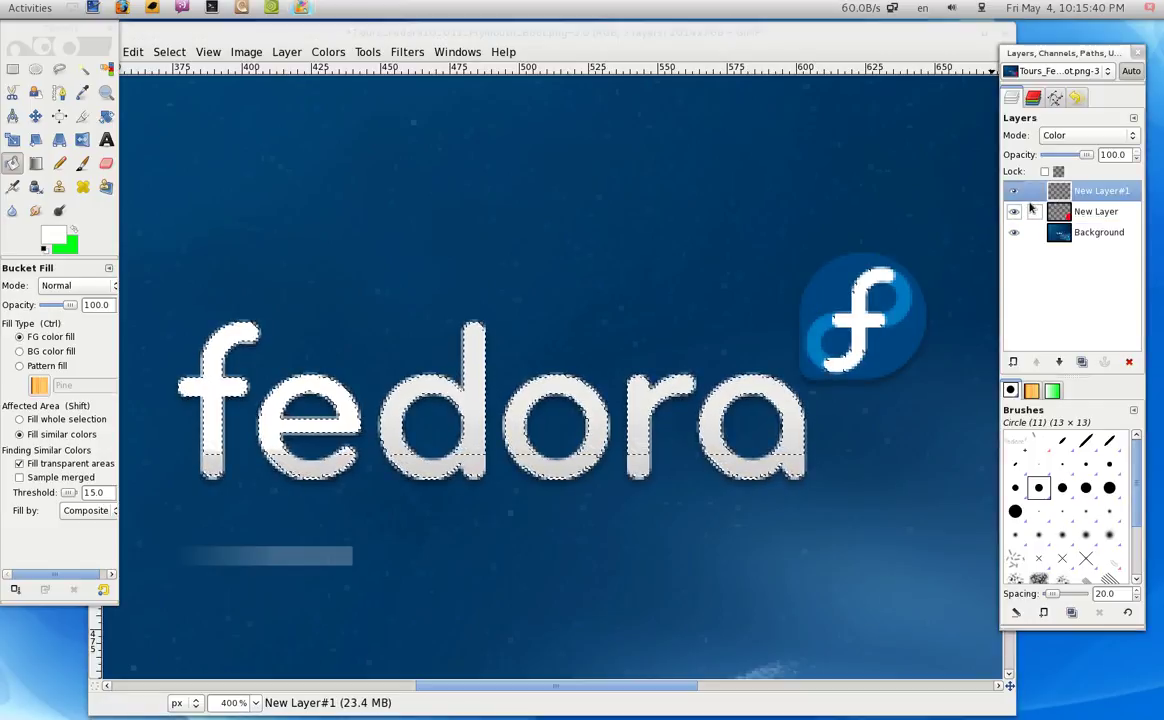
key("ctrl+v")
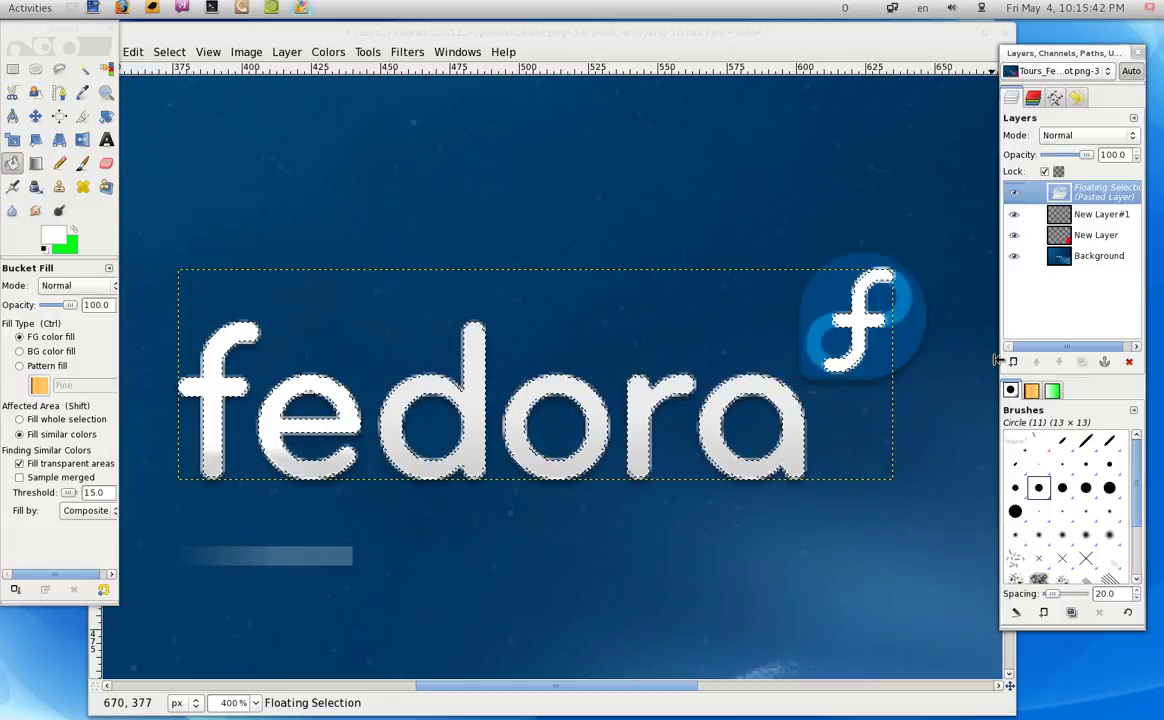
left_click(1012, 362)
left_click(1105, 213)
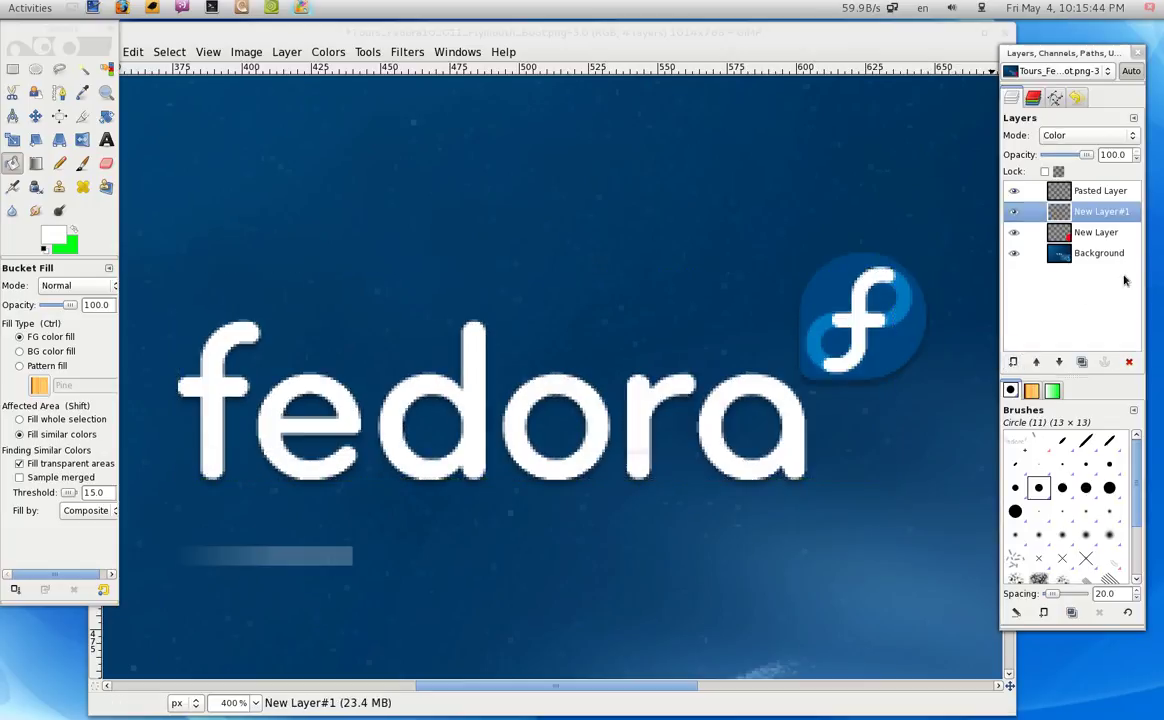
left_click(1129, 364)
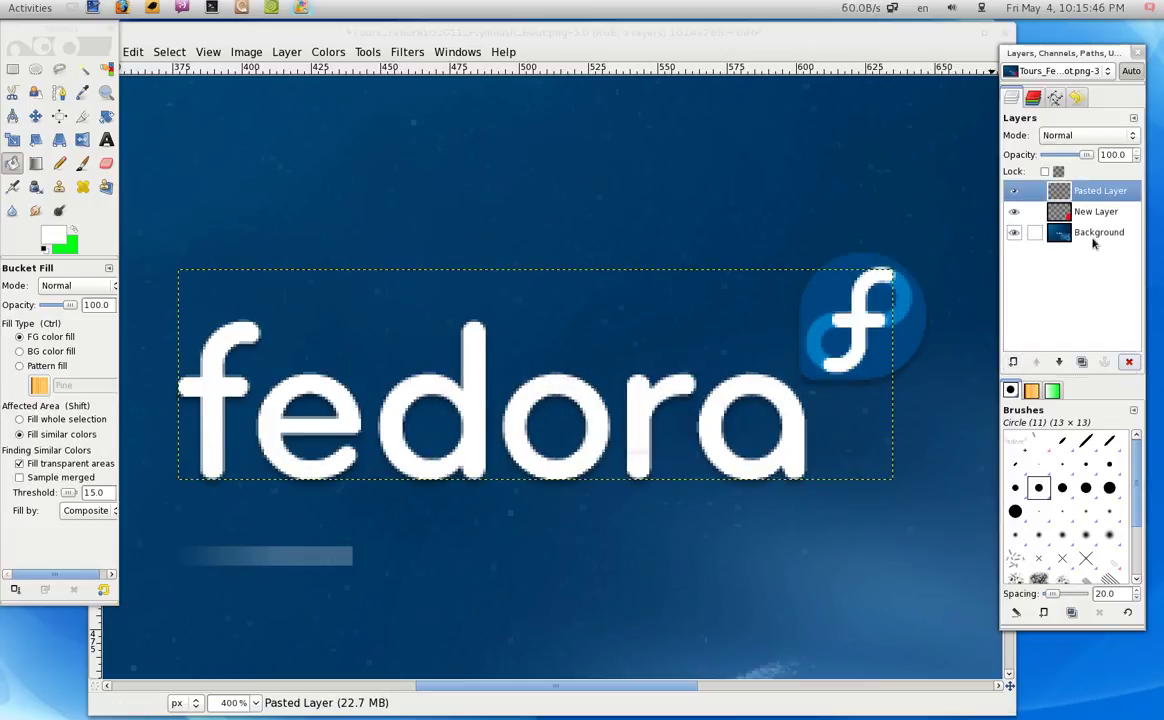
- Select the white fedora letters by colour and make green the fill colour
left_click(106, 68)
left_click(205, 390)
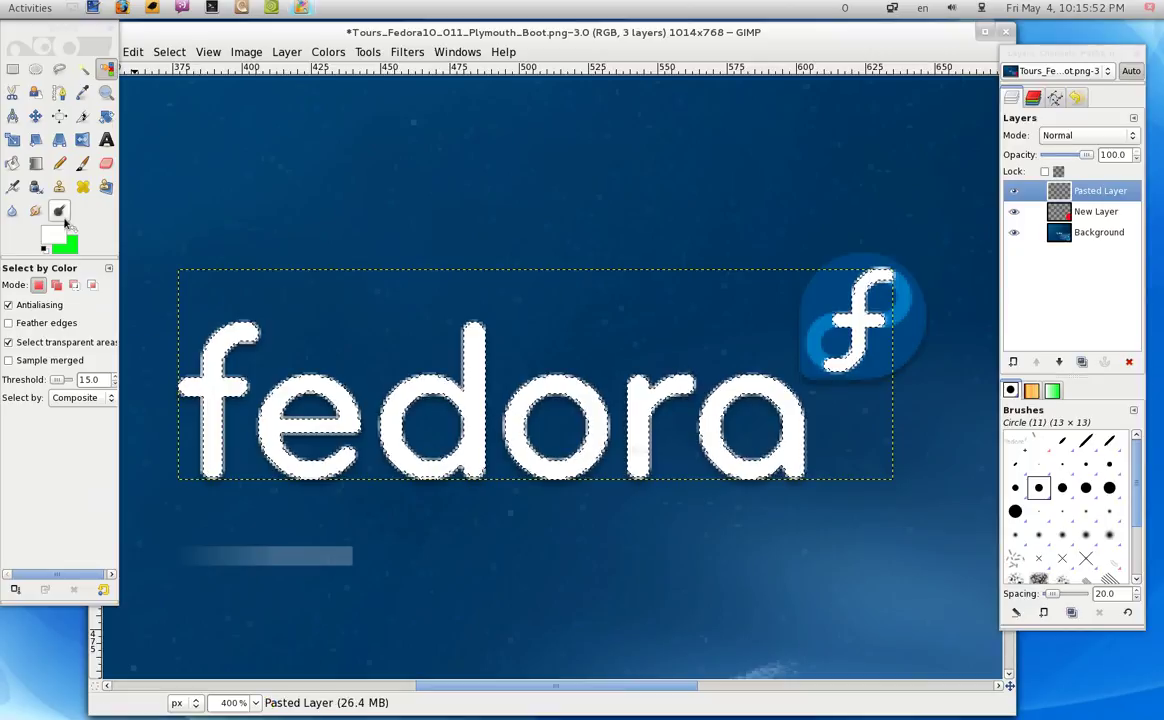
left_click(72, 233)
left_click(12, 163)
- Bucket-fill the letters f, e, d, o, r and a bright green
left_click(208, 371)
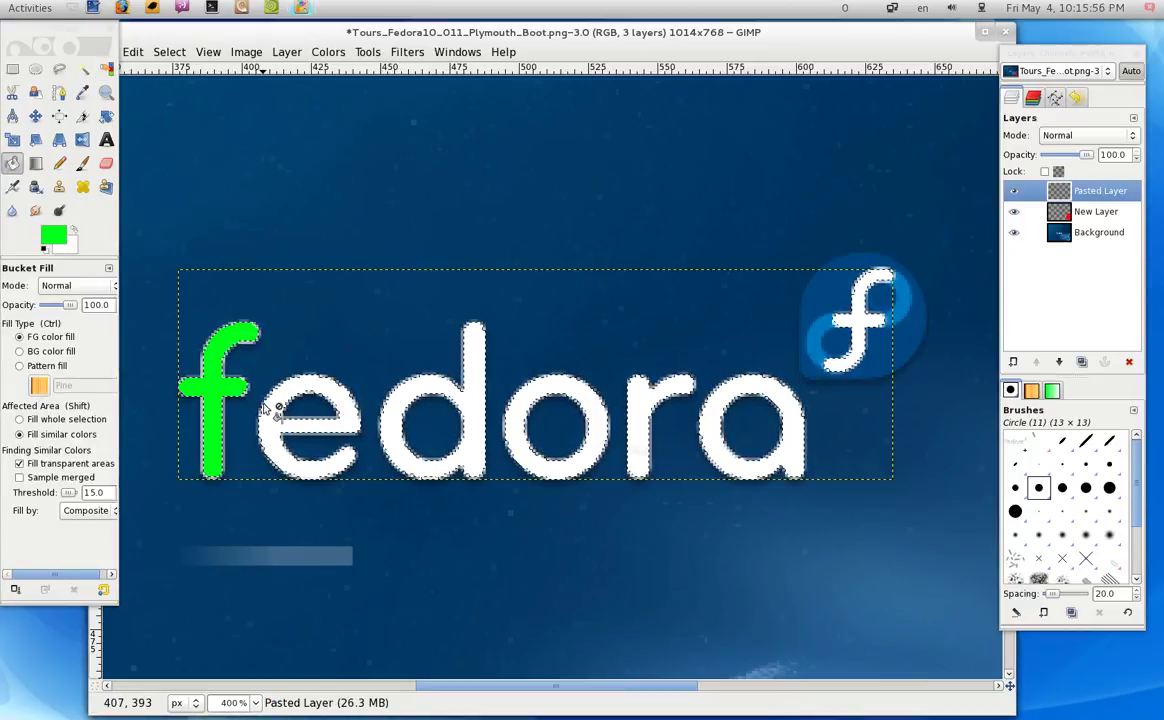
left_click(297, 405)
left_click(396, 405)
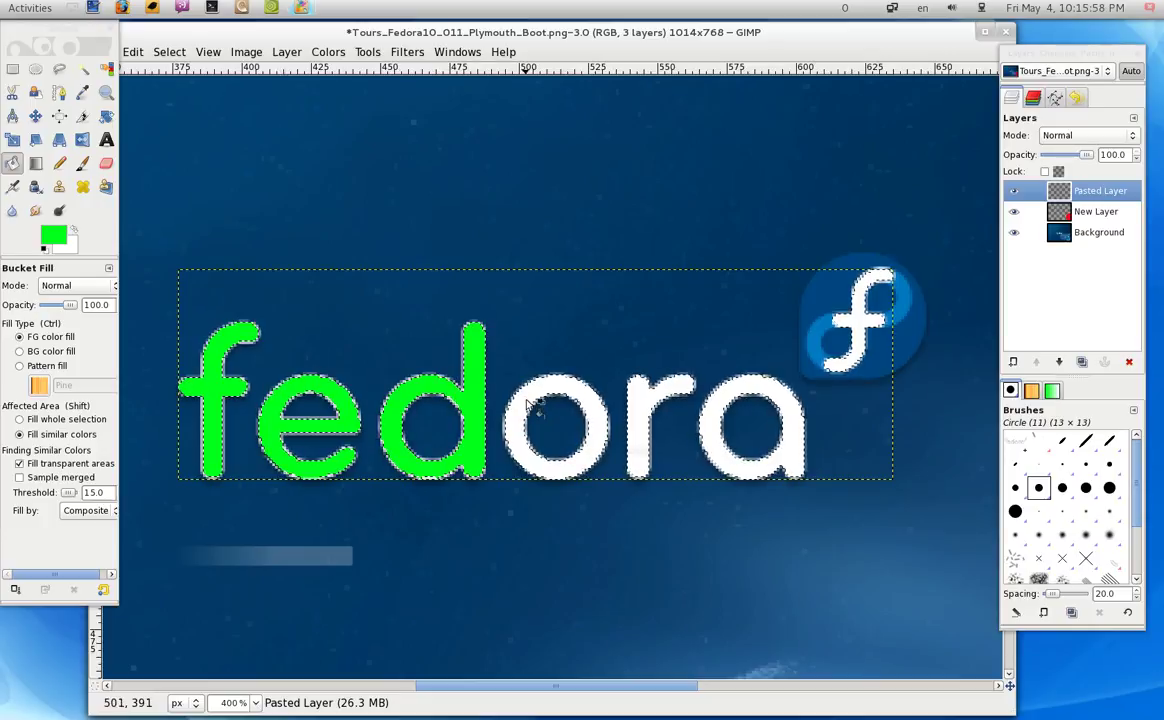
left_click(600, 410)
left_click(648, 405)
left_click(745, 392)
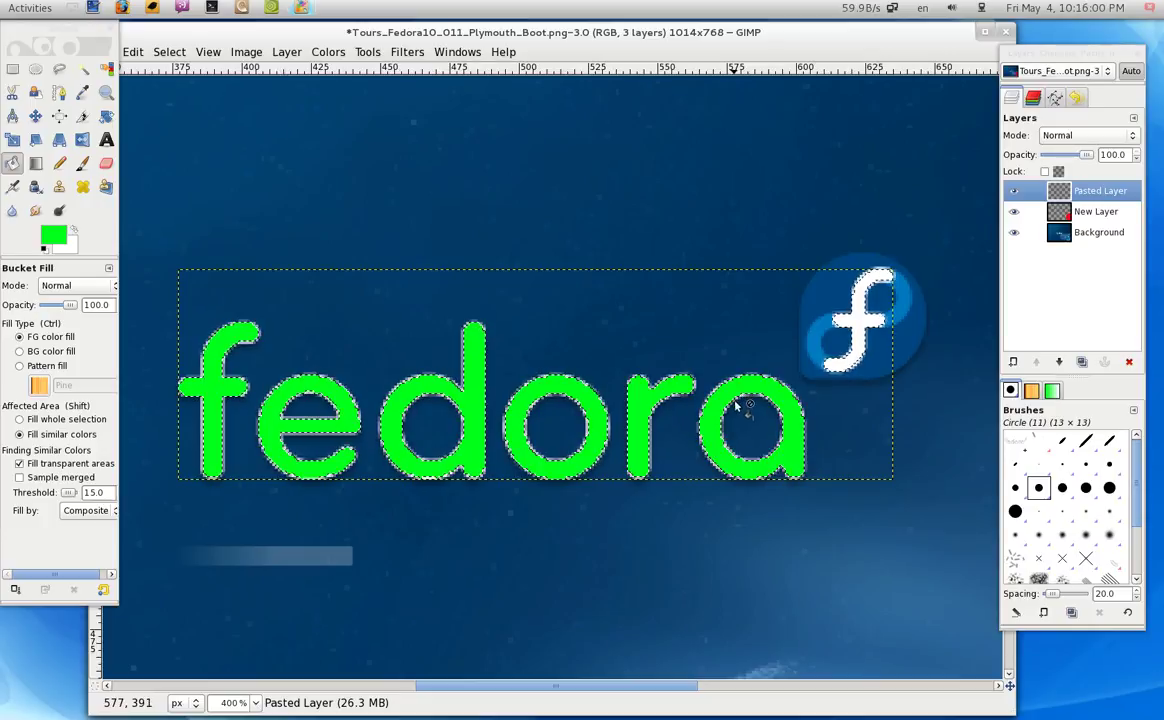
left_click(1088, 135)
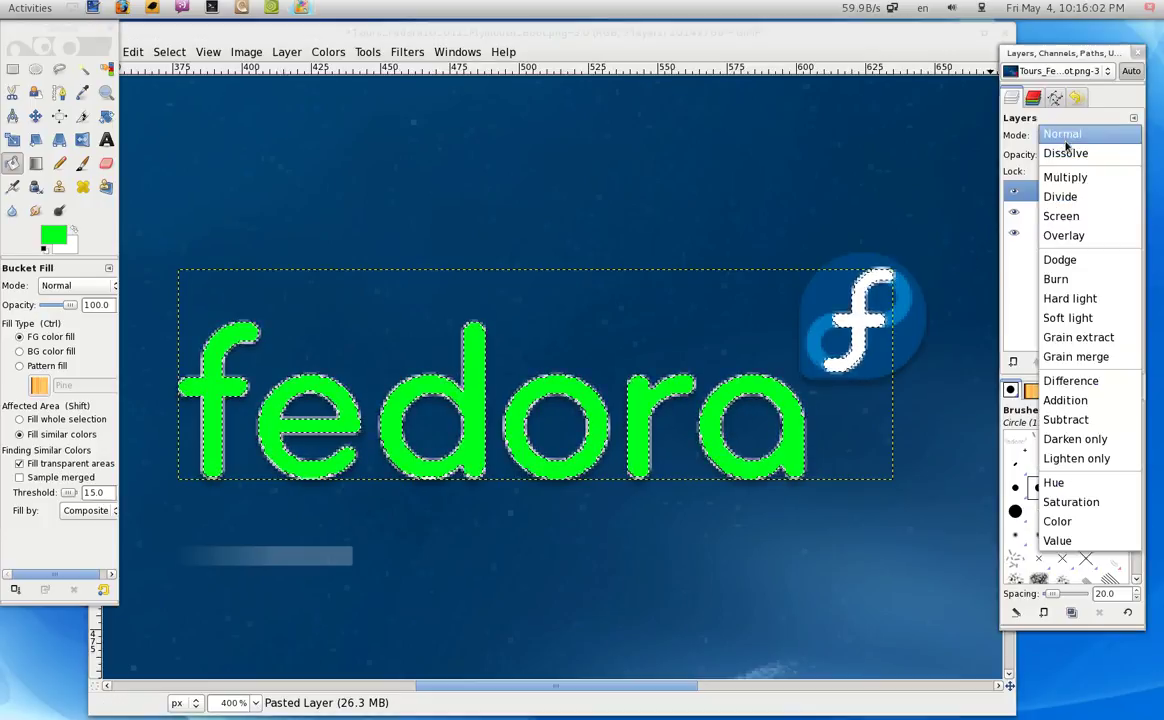
- Set the Pasted Layer to Hard light mode and zoom out to 100%
left_click(1071, 520)
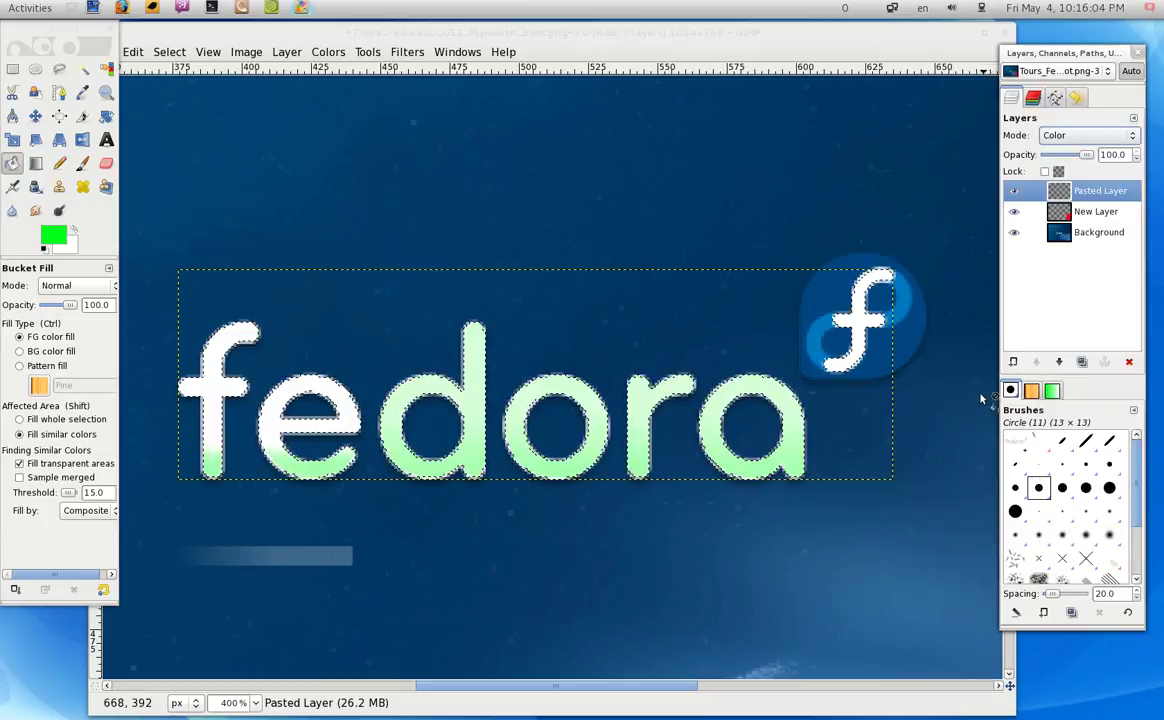
left_click(252, 702)
left_click(245, 625)
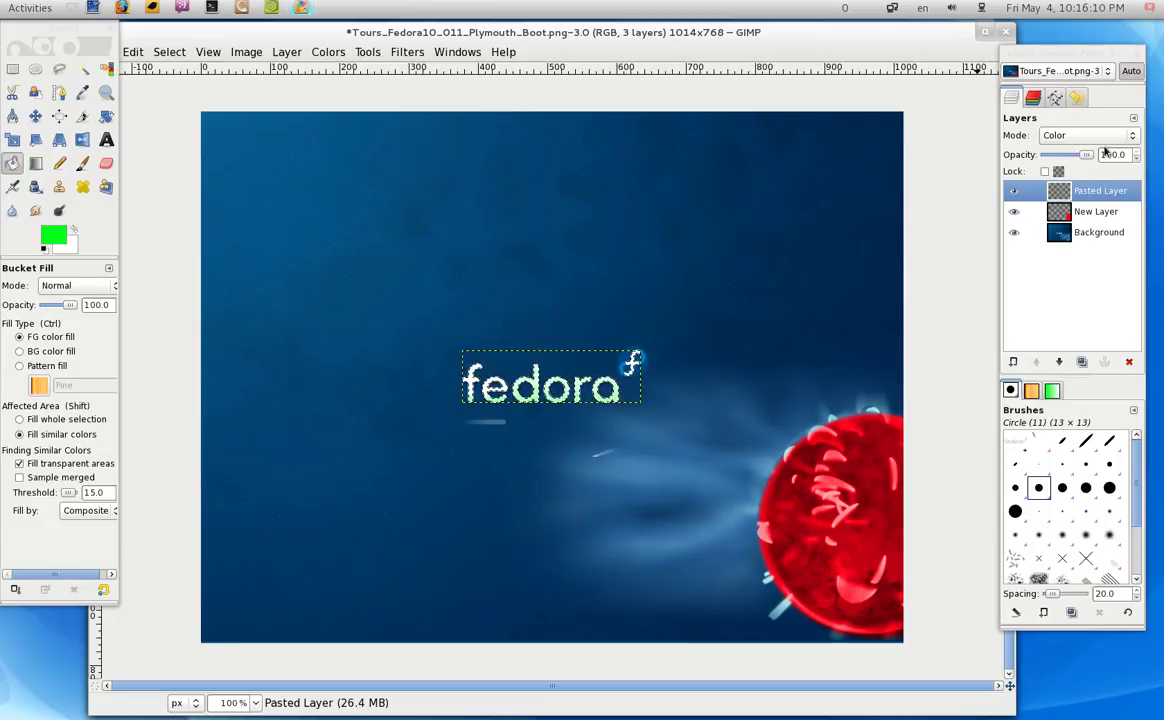
- Lower the Pasted Layer's opacity to 53.6 to soften the green lettering
scroll(1104, 146, "up", 1)
scroll(1104, 146, "up", 1)
scroll(1104, 146, "up", 2)
scroll(1104, 146, "up", 1)
scroll(1104, 146, "up", 1)
scroll(1104, 146, "up", 4)
scroll(1104, 146, "up", 1)
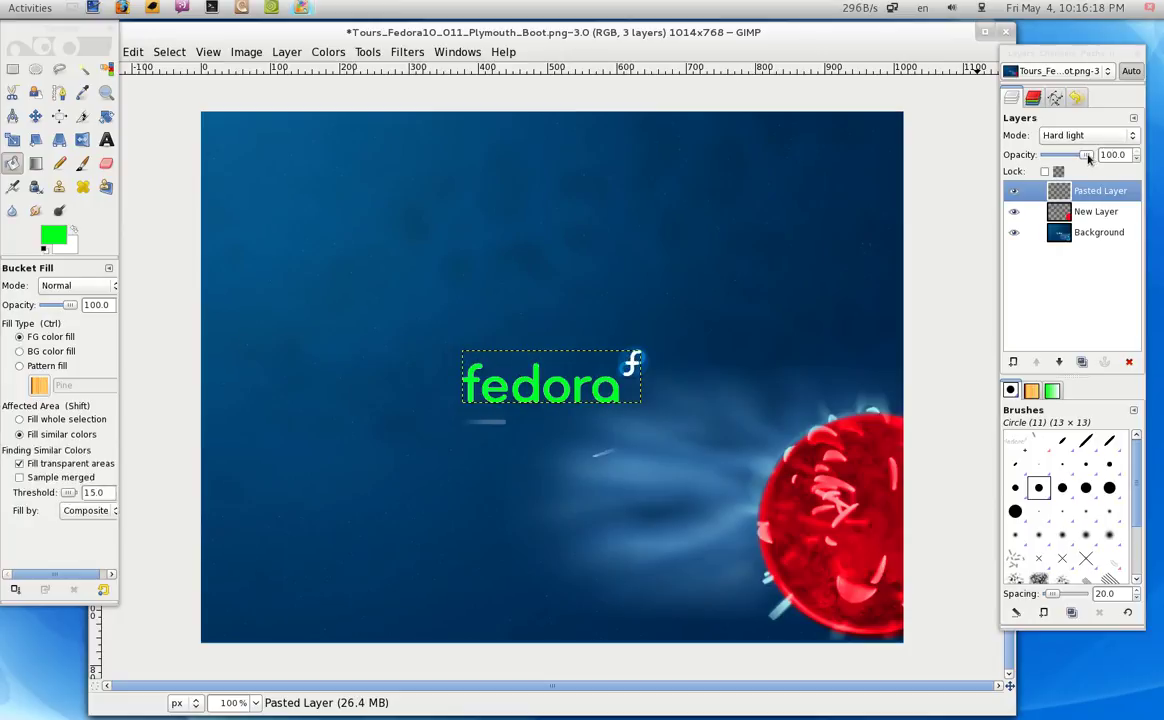
left_click_drag(1089, 157, 1068, 160)
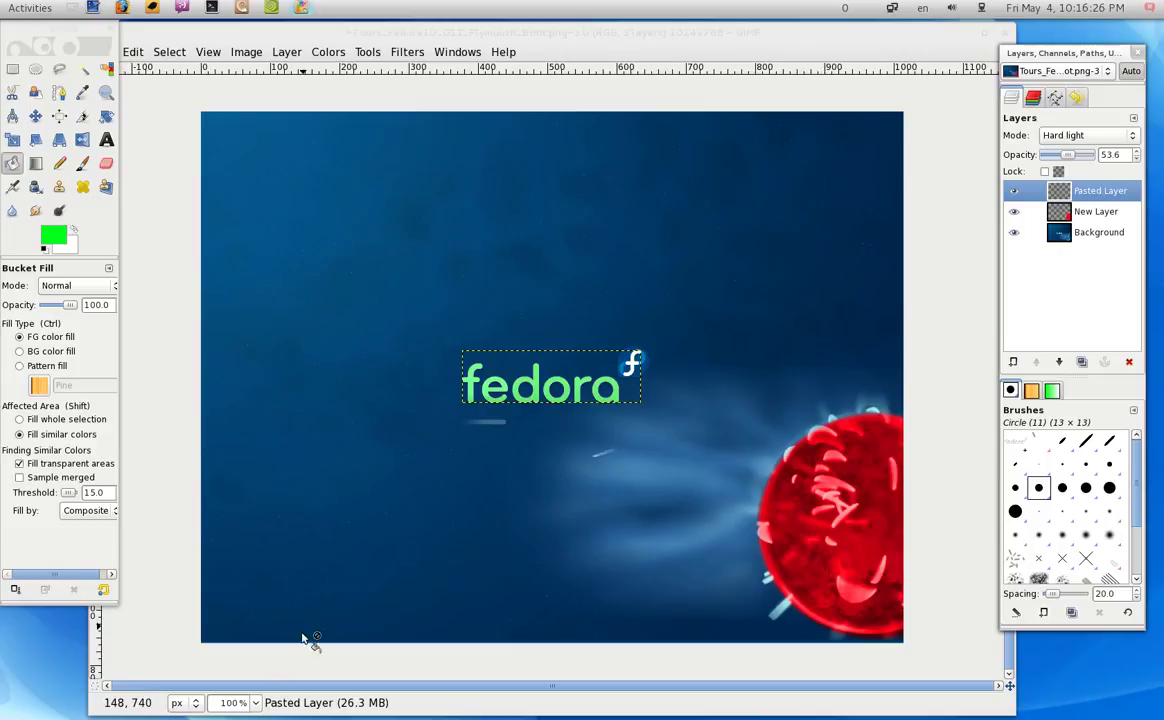
left_click(230, 702)
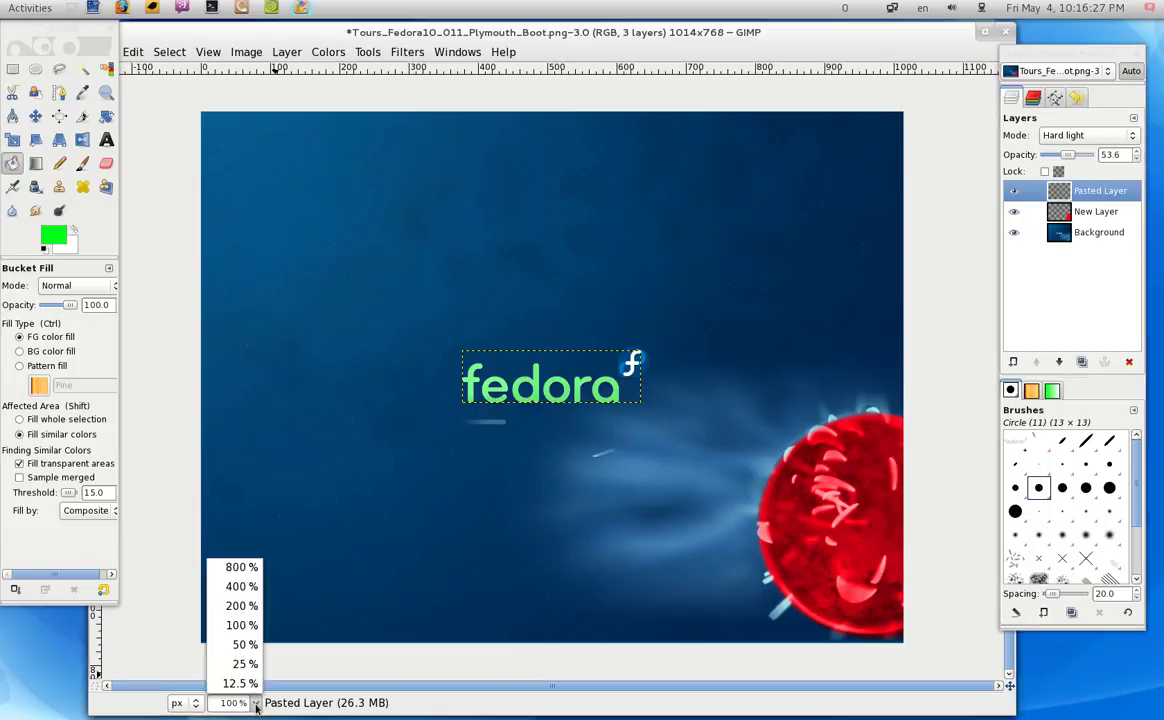
- Zoom to 400% on the f-logo and select the Ellipse Select tool
left_click(240, 586)
mouse_move(512, 686)
left_mouse_down()
mouse_move(737, 686)
mouse_move(501, 686)
left_mouse_up()
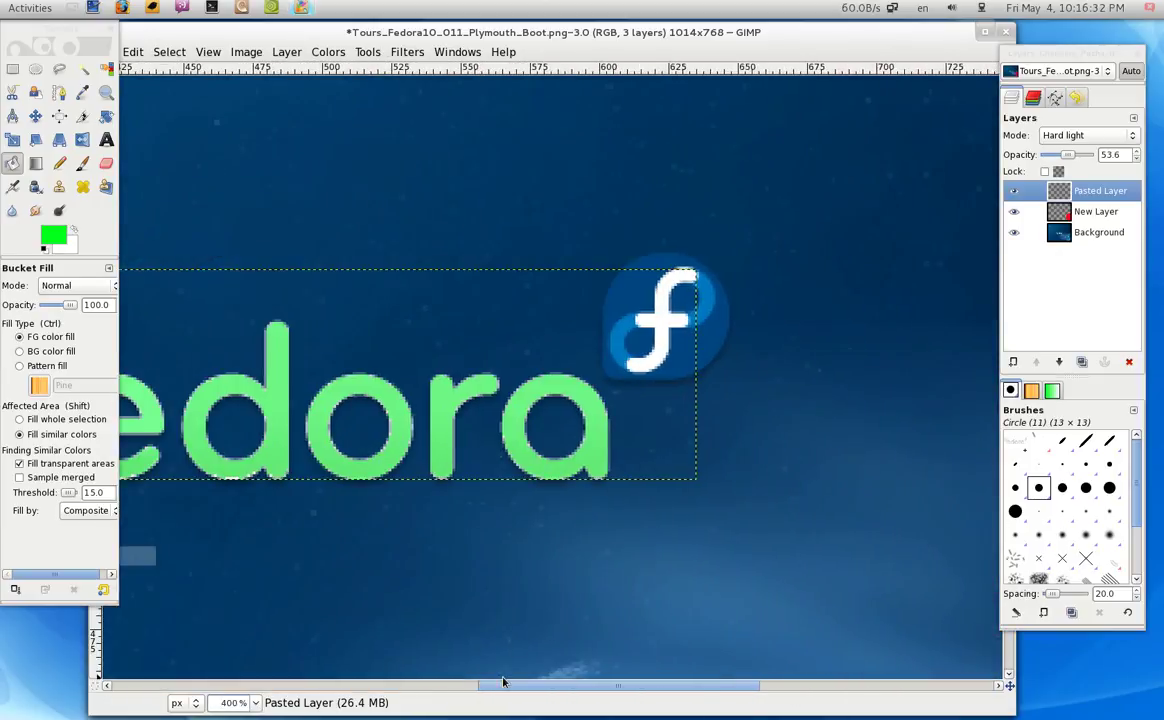
left_click(35, 67)
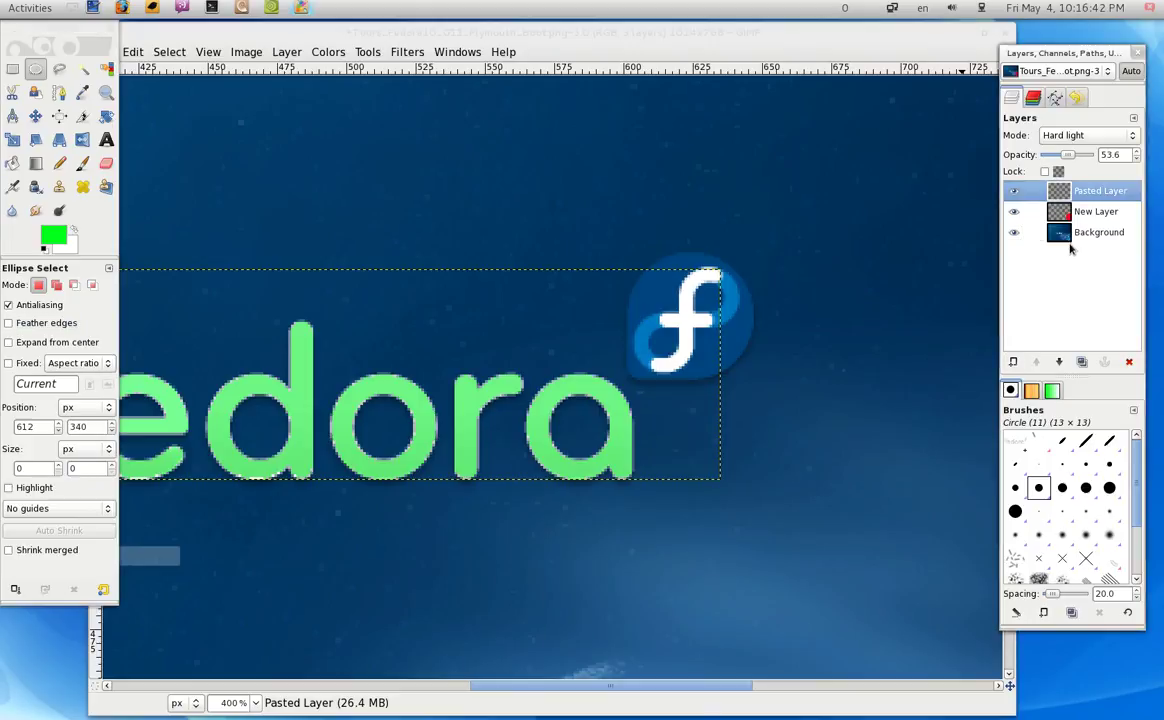
- Draw a 47×47 circular selection centred on the f-logo on the Background layer
left_click(1095, 232)
left_click_drag(632, 251, 755, 379)
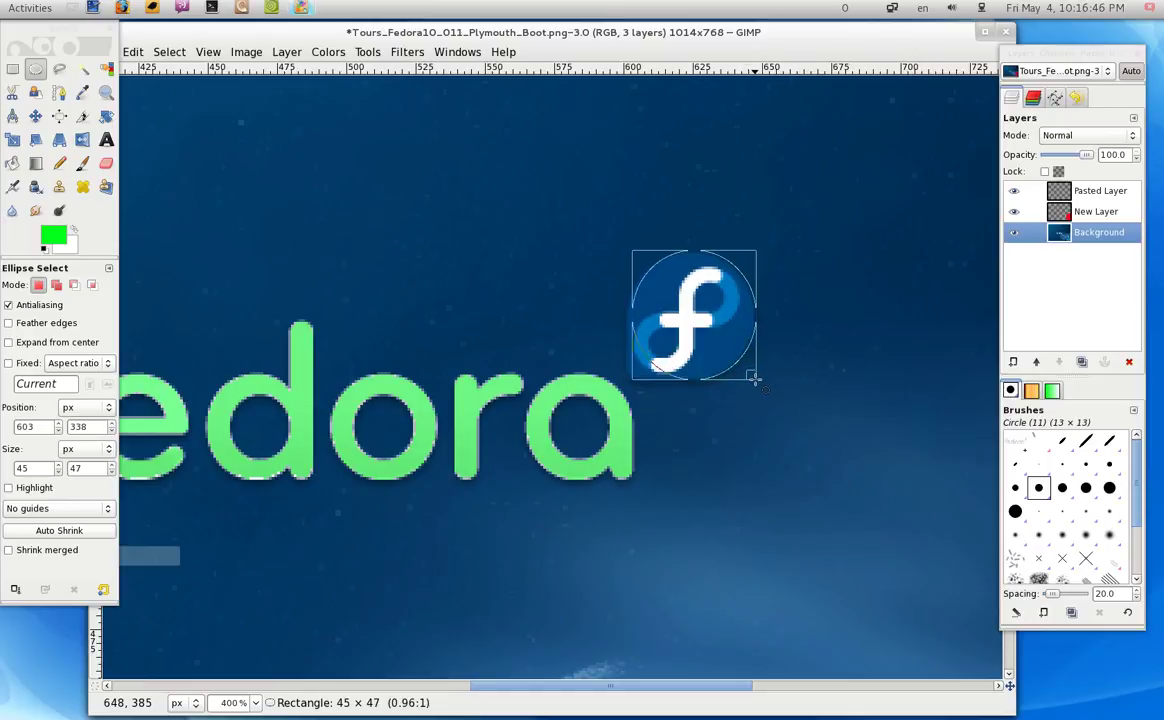
left_click_drag(641, 318, 637, 357)
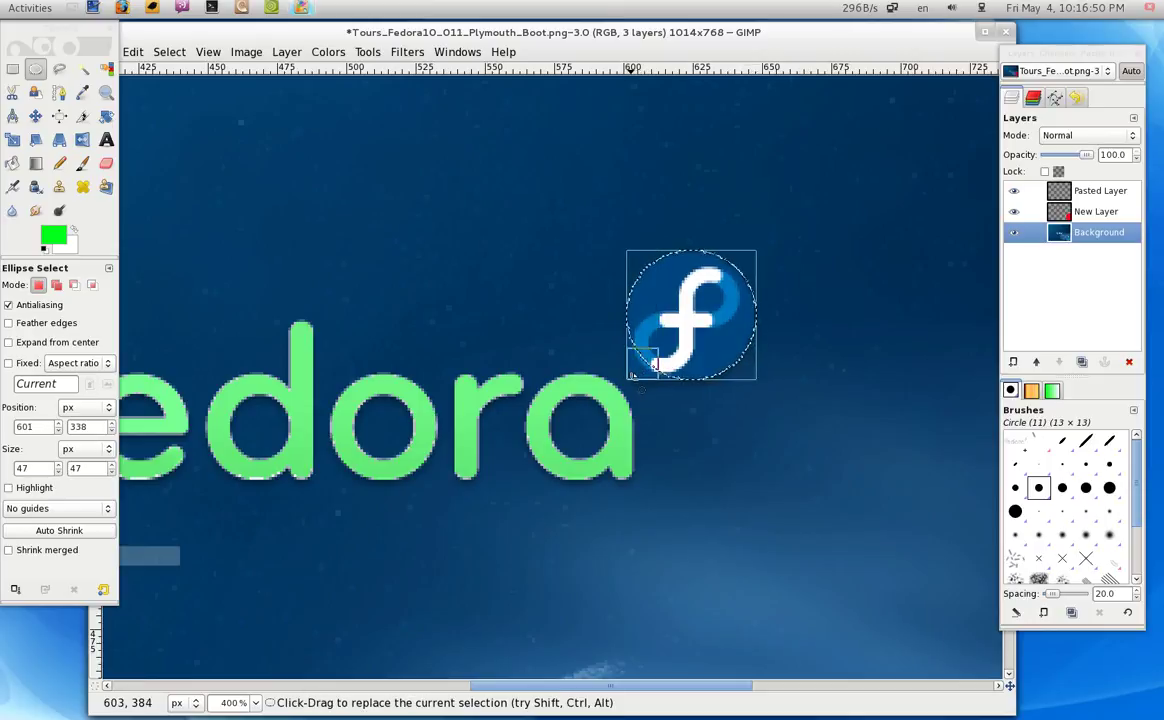
left_click_drag(682, 345, 695, 336)
- Add a new transparent layer and set the foreground colour to magenta ff00d2
left_click(1013, 362)
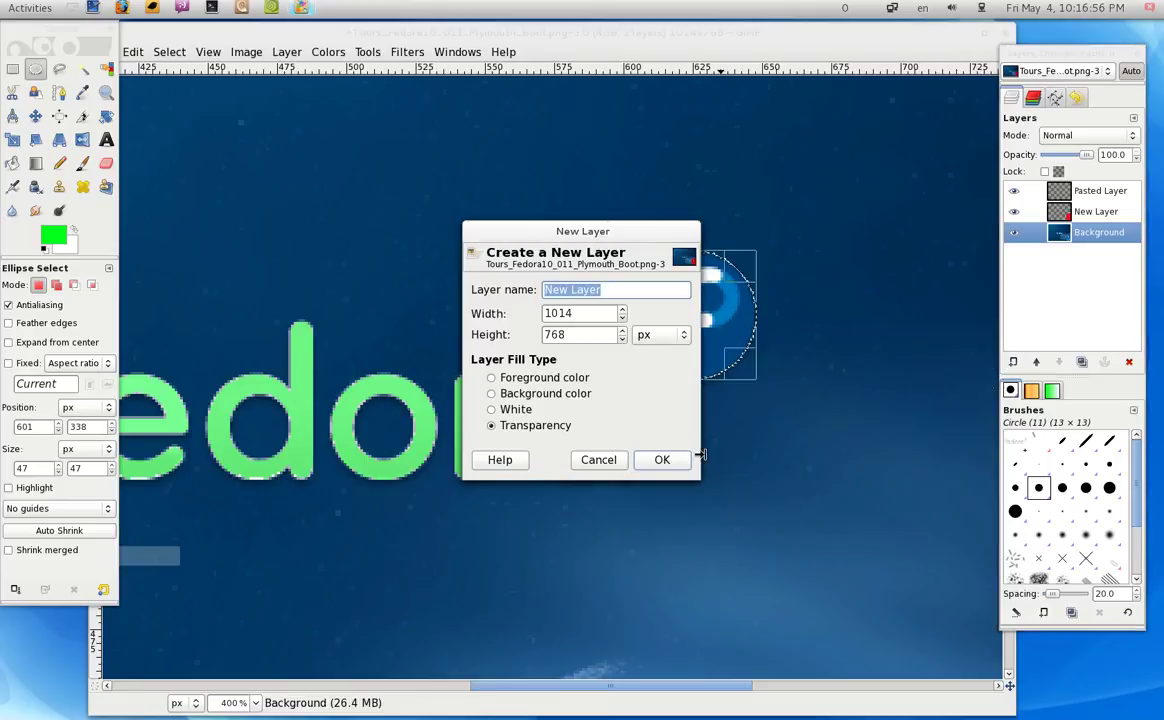
left_click(663, 457)
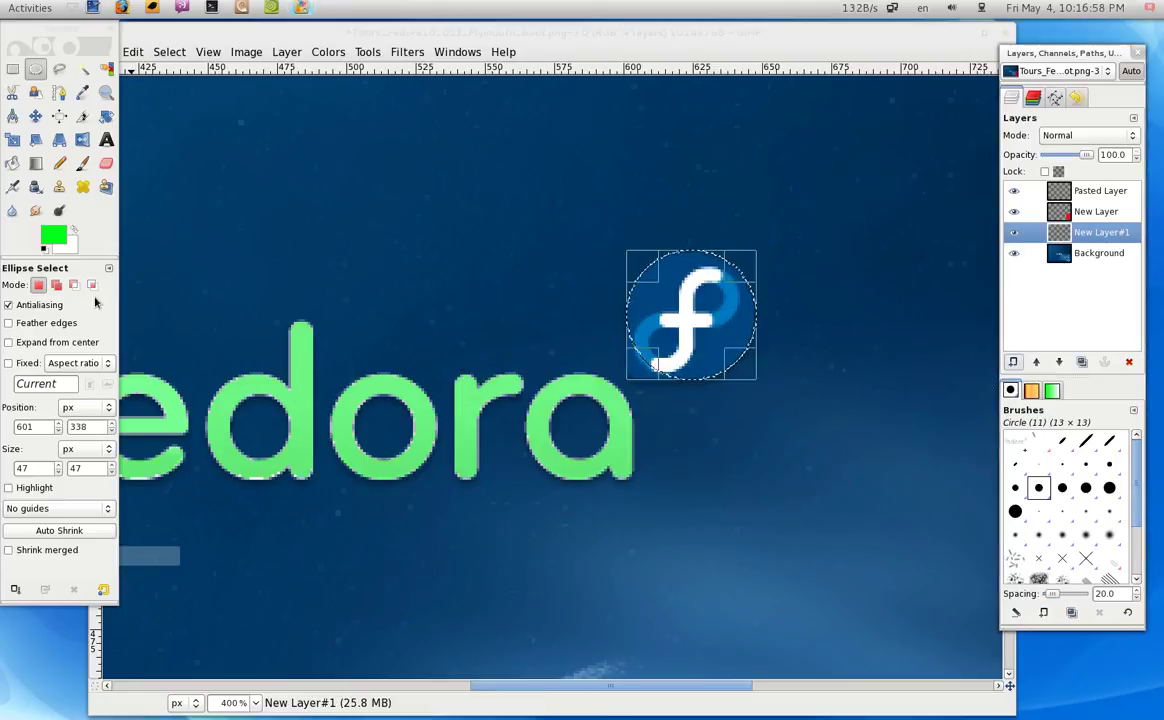
left_click(12, 164)
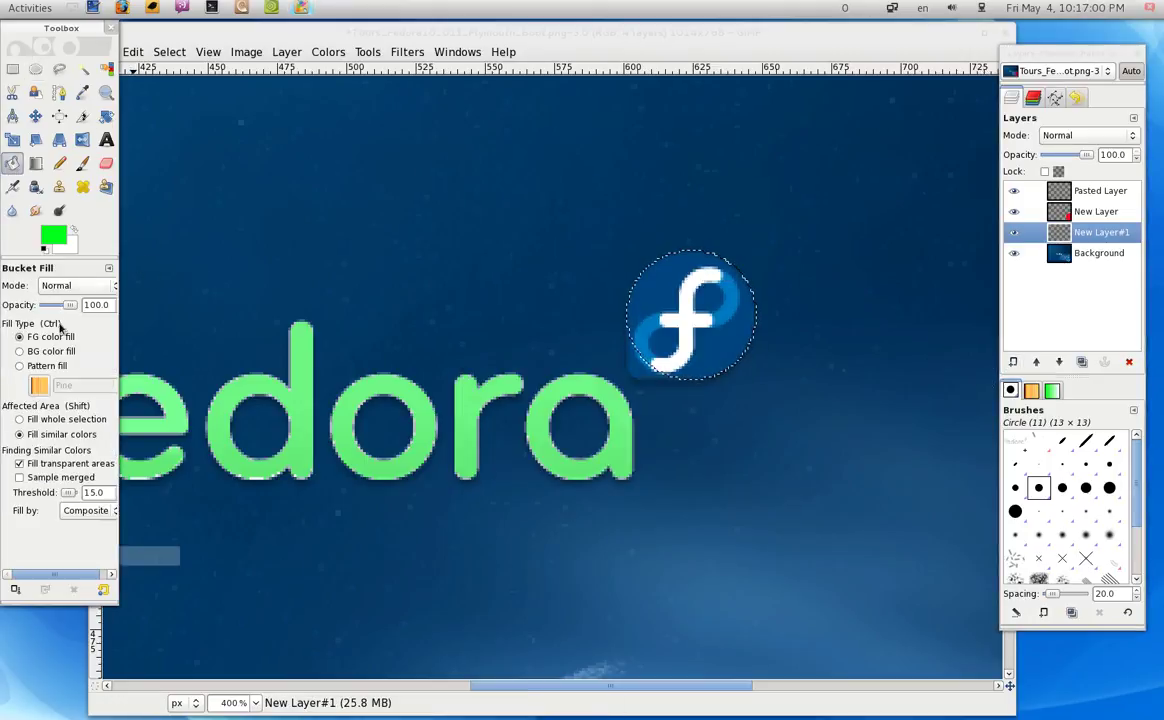
left_click(53, 234)
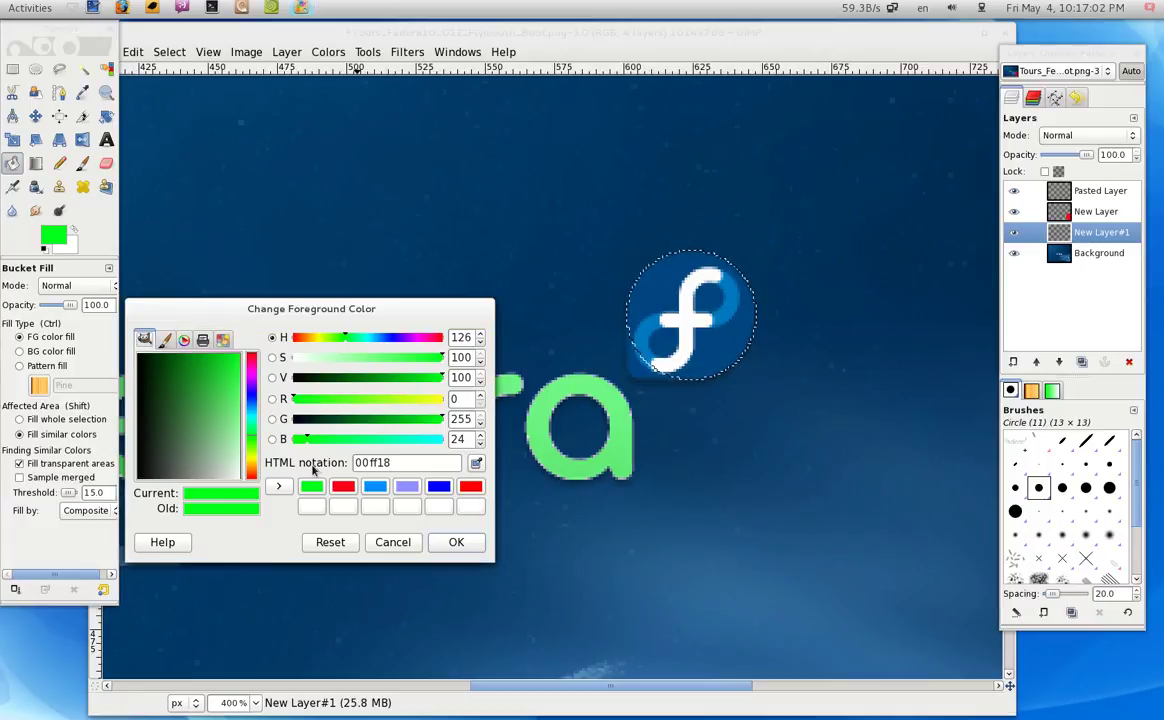
left_click_drag(255, 398, 254, 375)
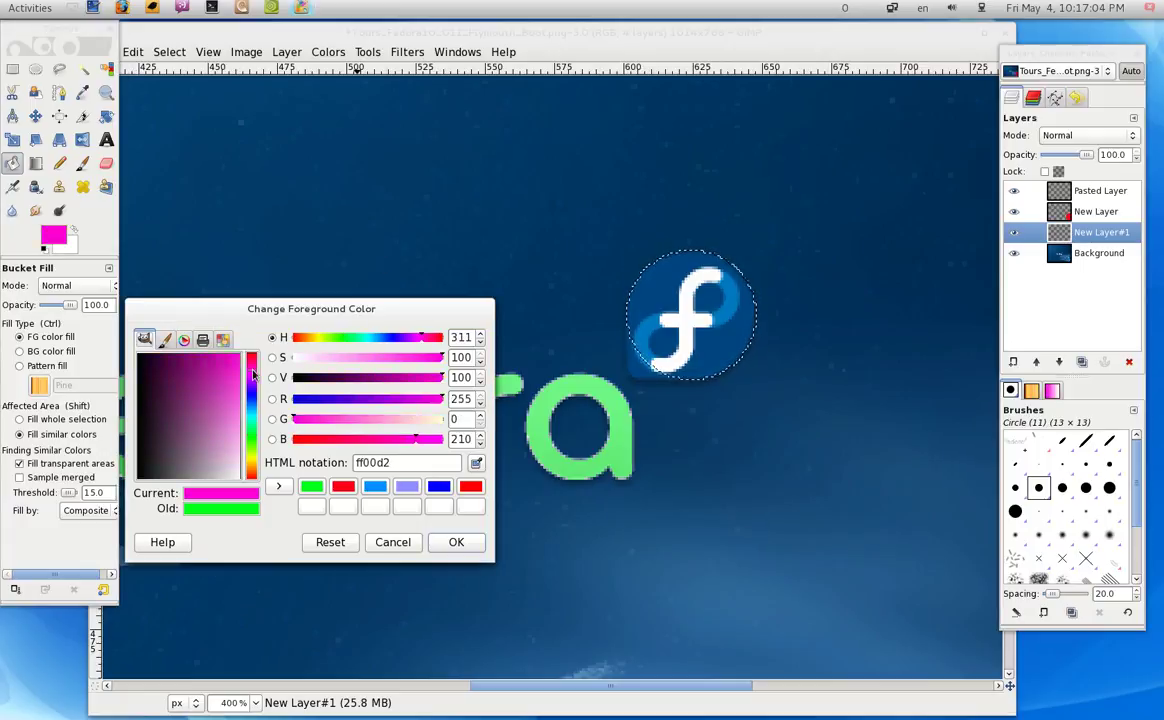
left_click(468, 543)
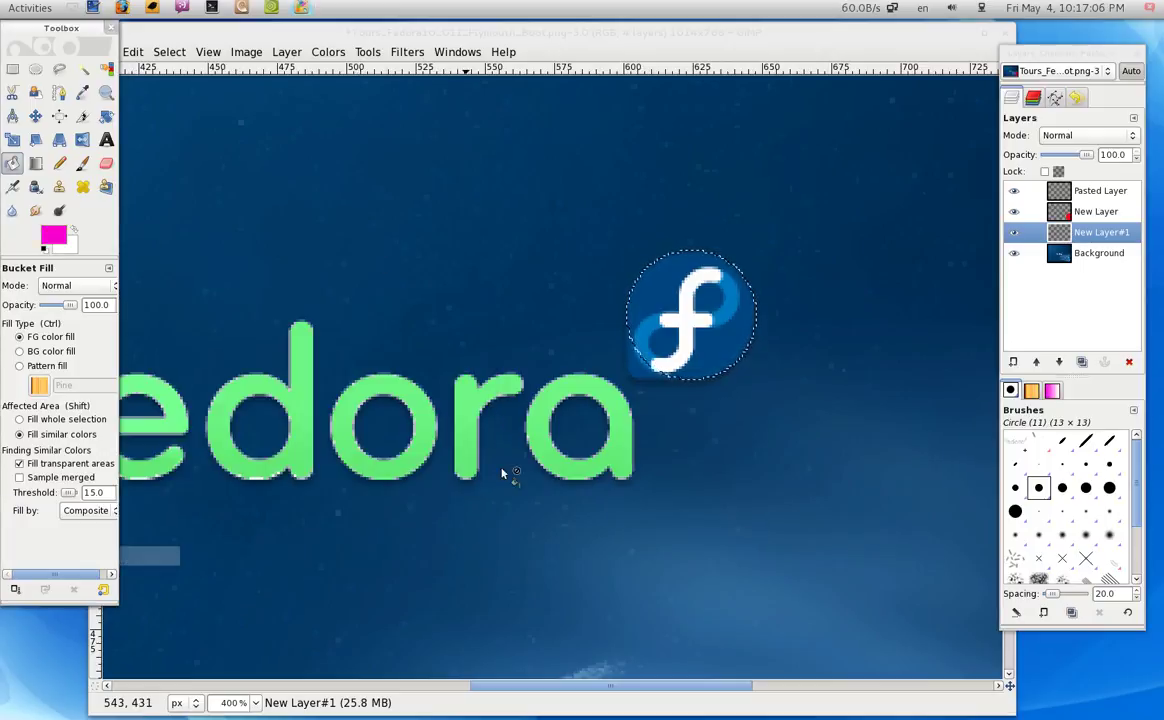
- Set New Layer#1 to Color mode, fill the circular badge selection magenta, then deselect
left_click(1042, 132)
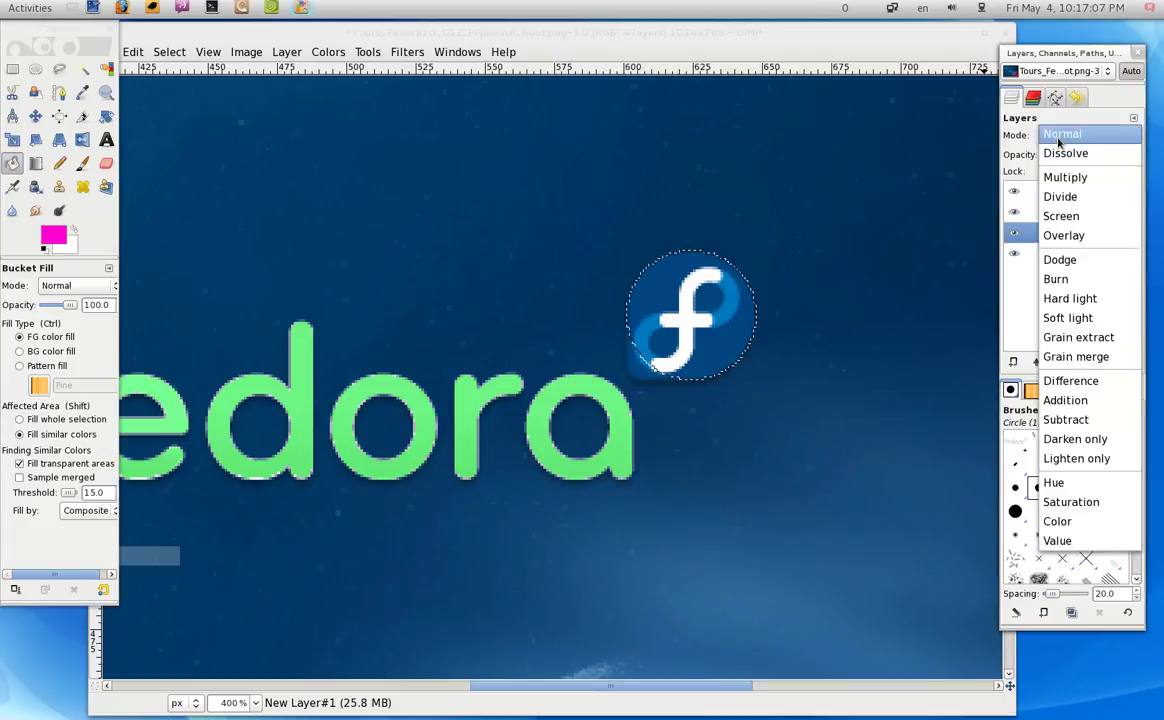
left_click(1060, 522)
left_click(710, 350)
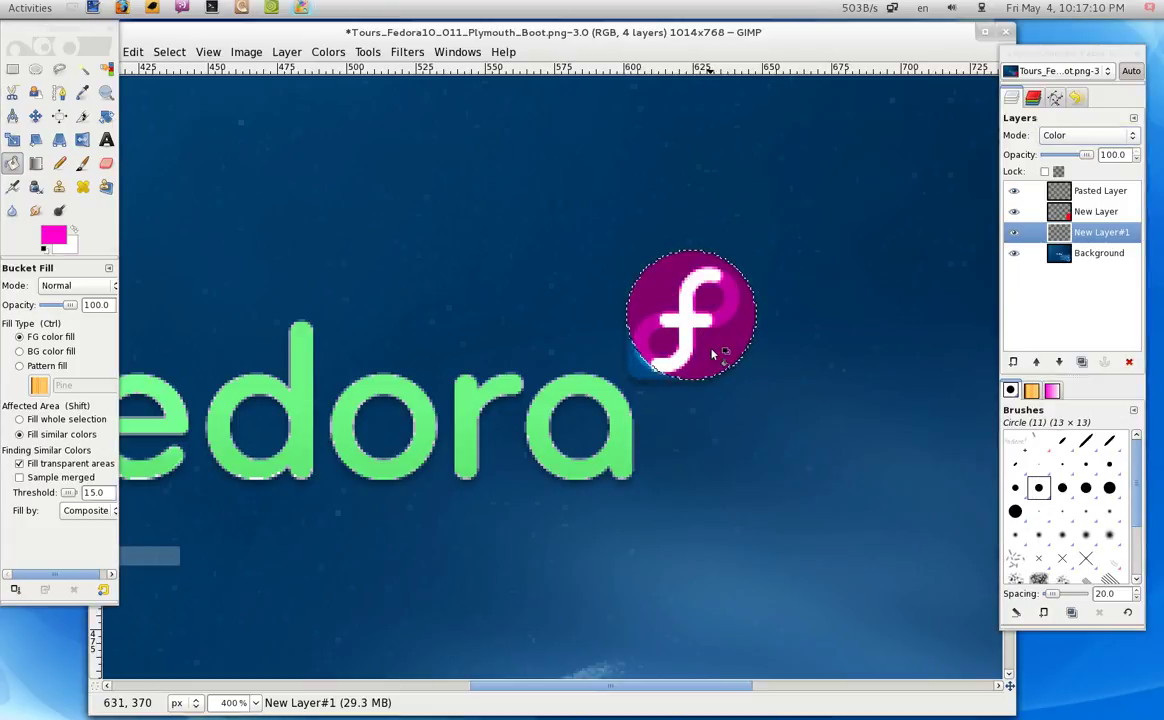
key("ctrl+shift+a")
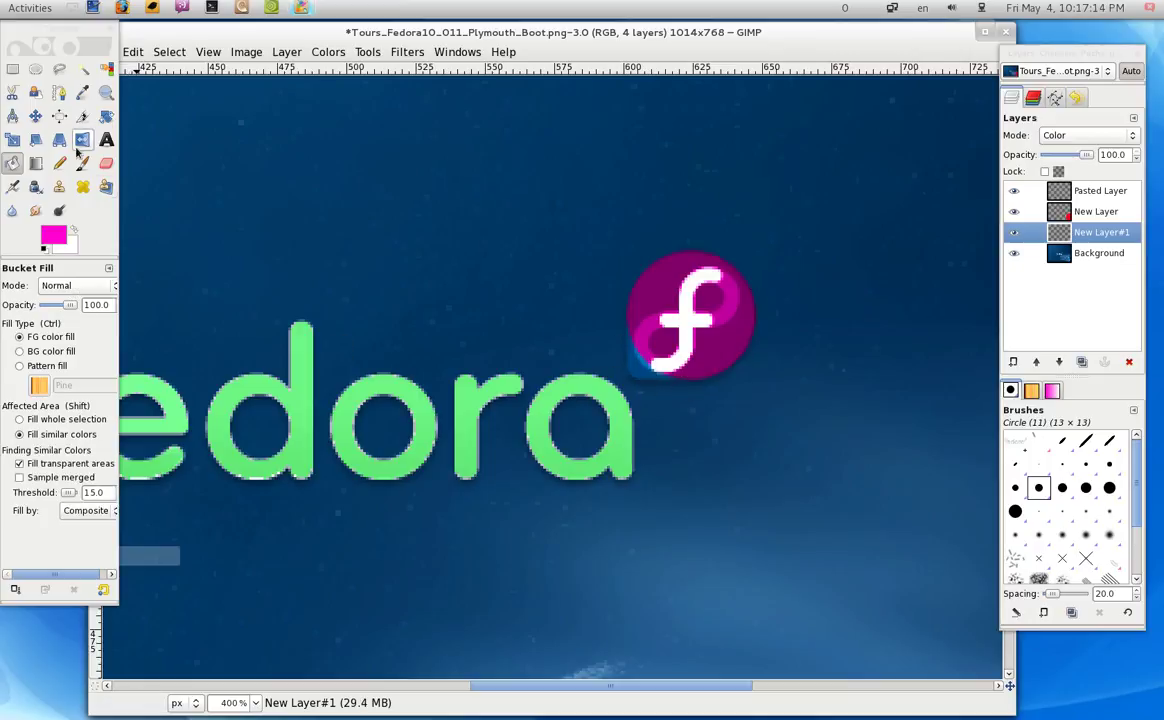
- Select the badge's blue lower-left corner with rounded corners and fill it magenta
left_click(12, 69)
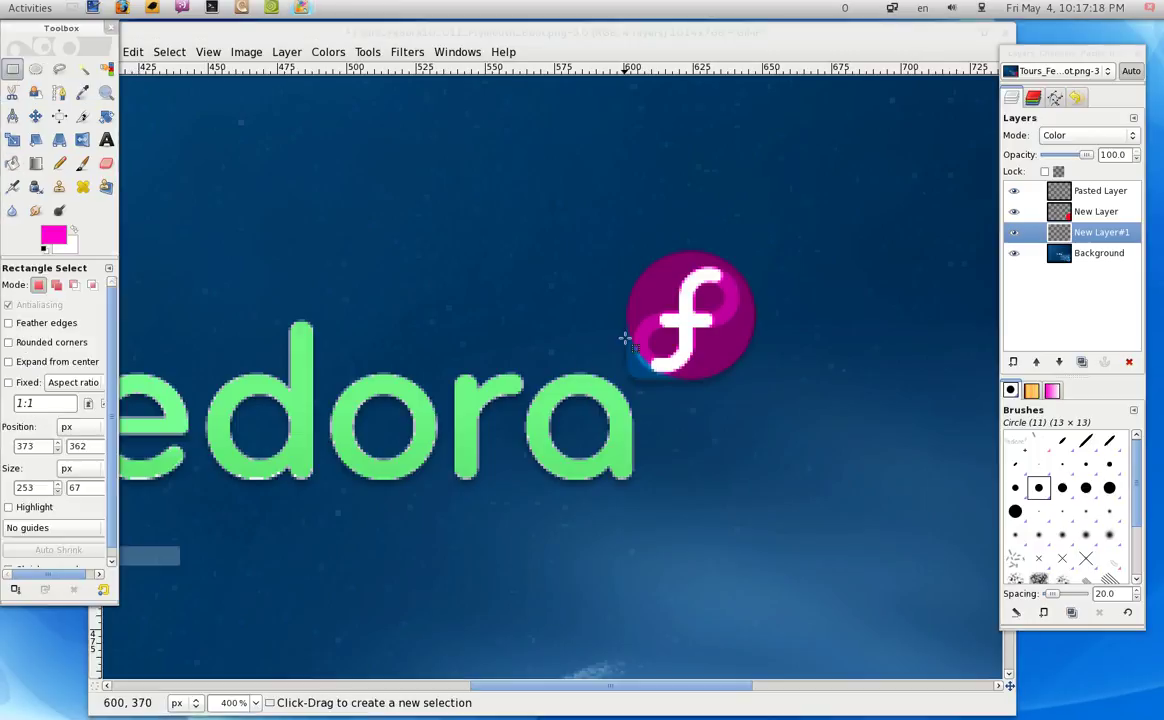
left_click_drag(627, 328, 704, 381)
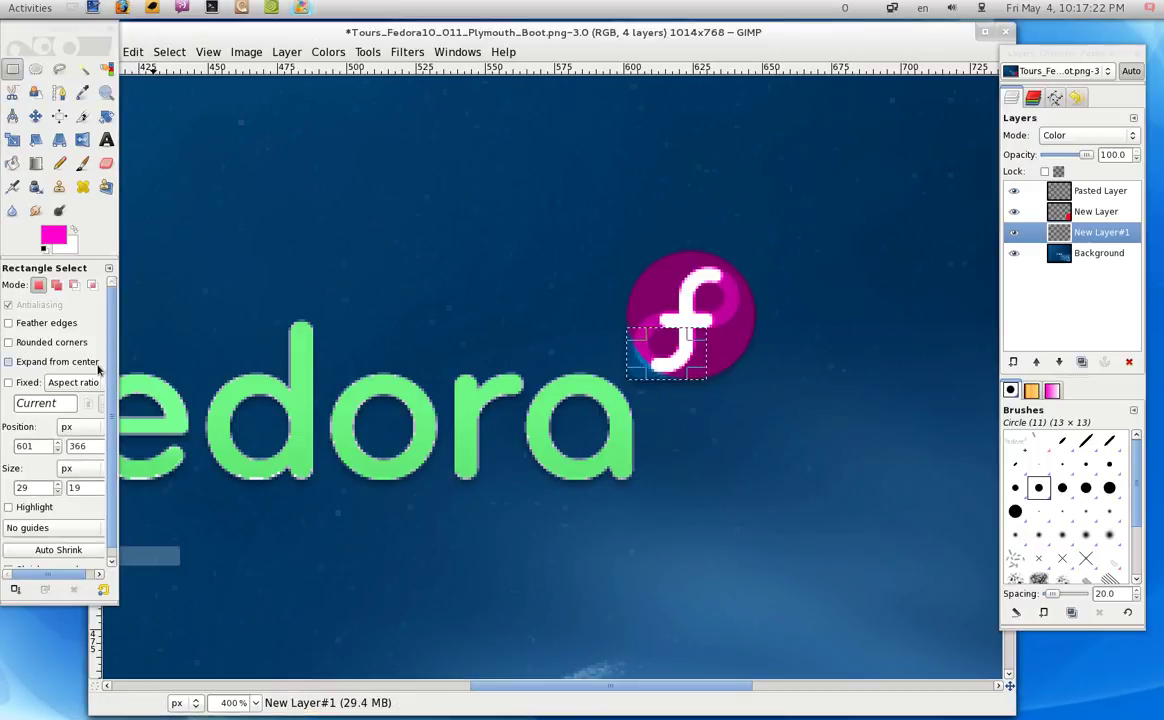
left_click(62, 344)
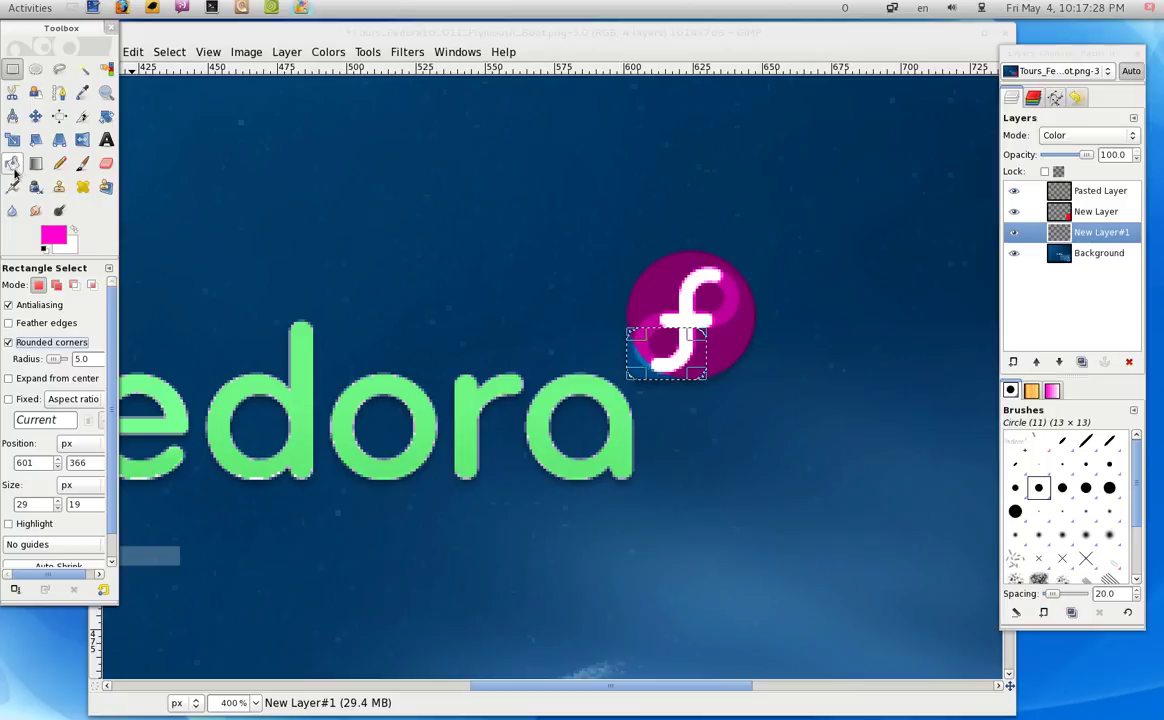
left_click(12, 163)
left_click(643, 363)
left_click(640, 362)
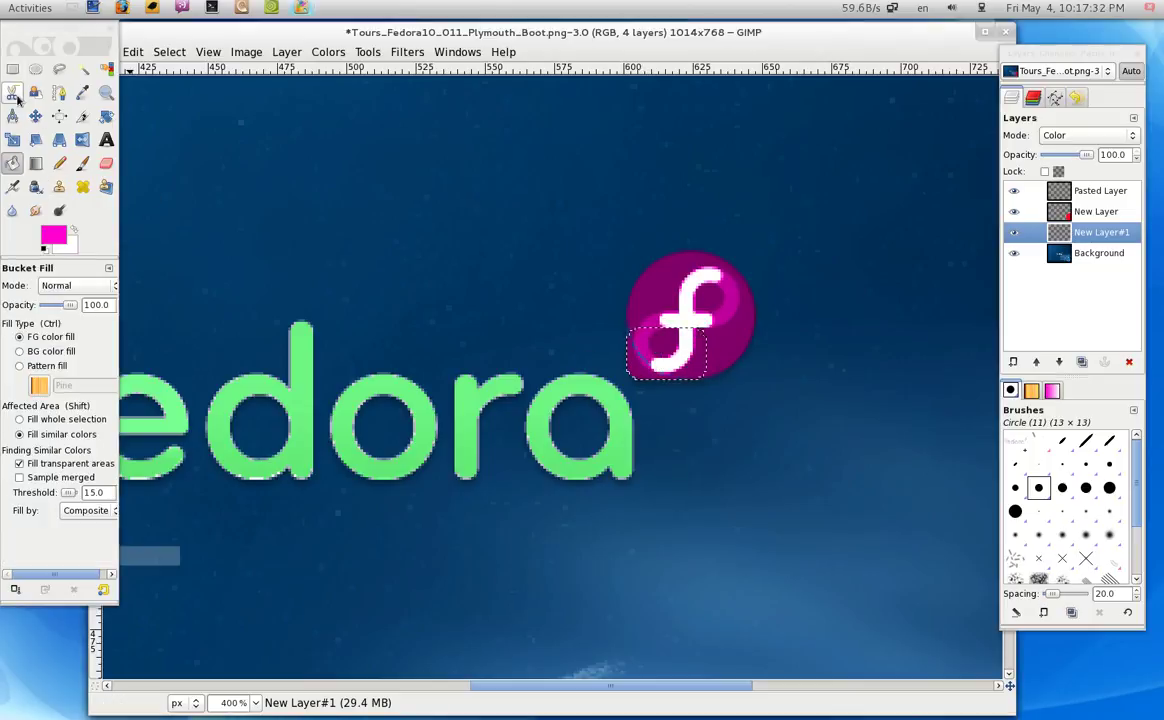
- Extend the corner selection upward, refill it magenta, deselect, and view at 100%
left_click(12, 69)
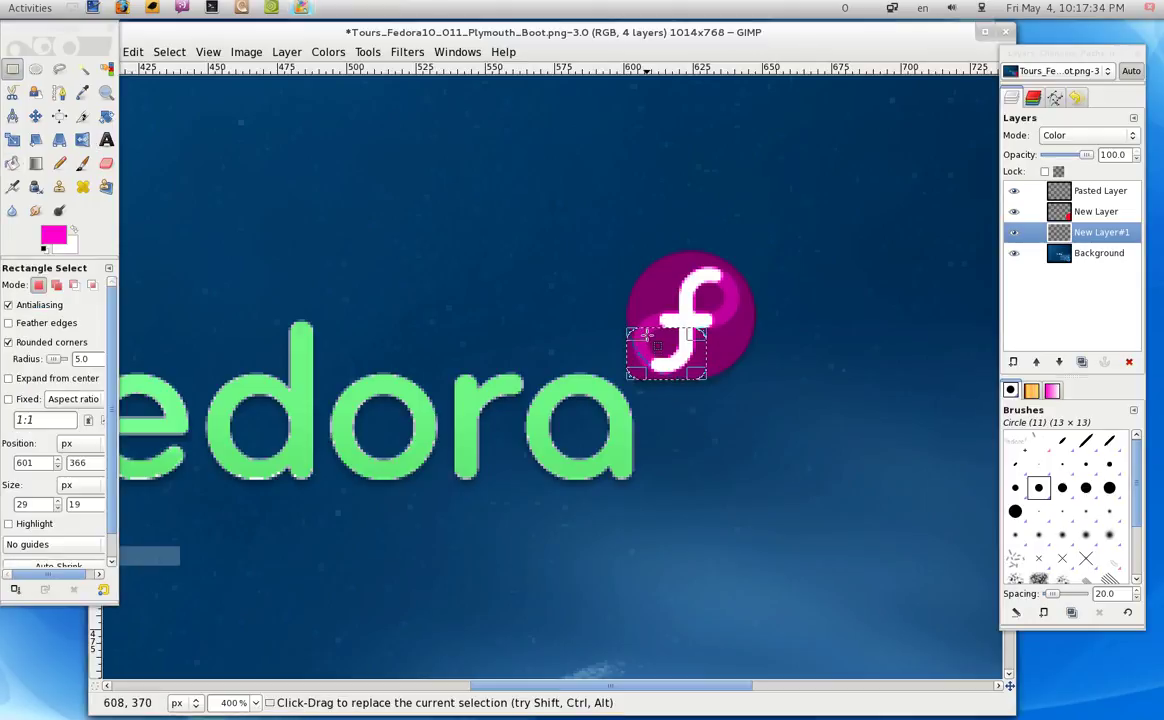
left_click_drag(650, 327, 650, 321)
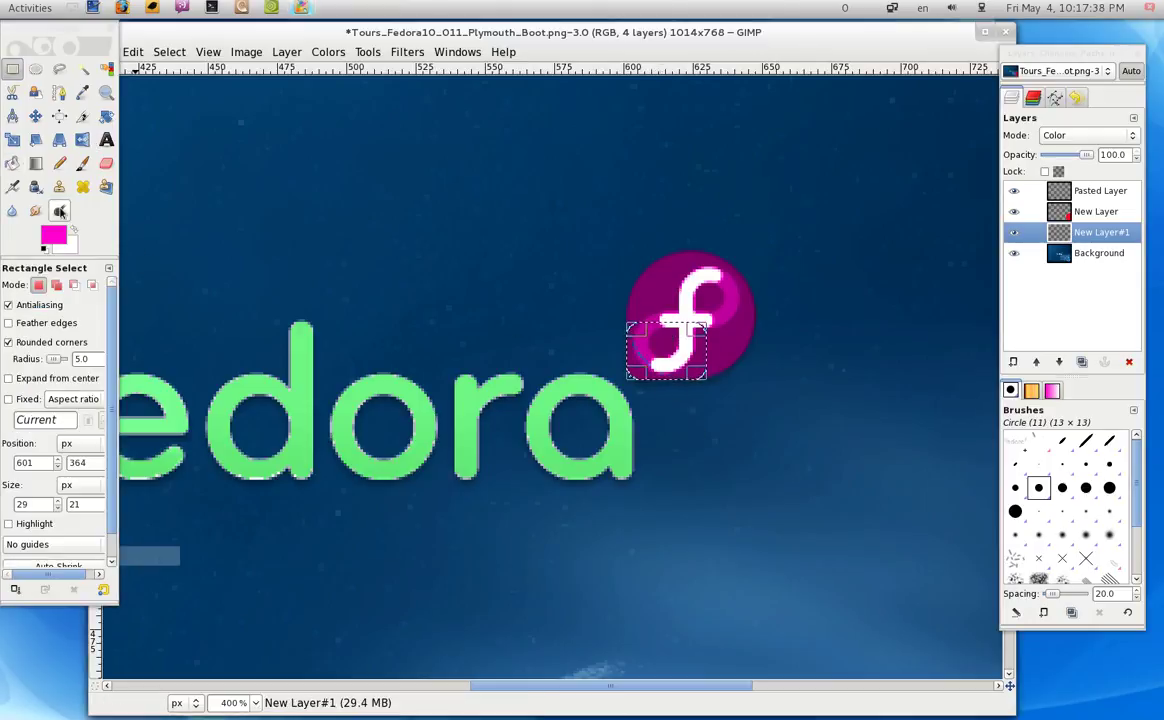
left_click(12, 163)
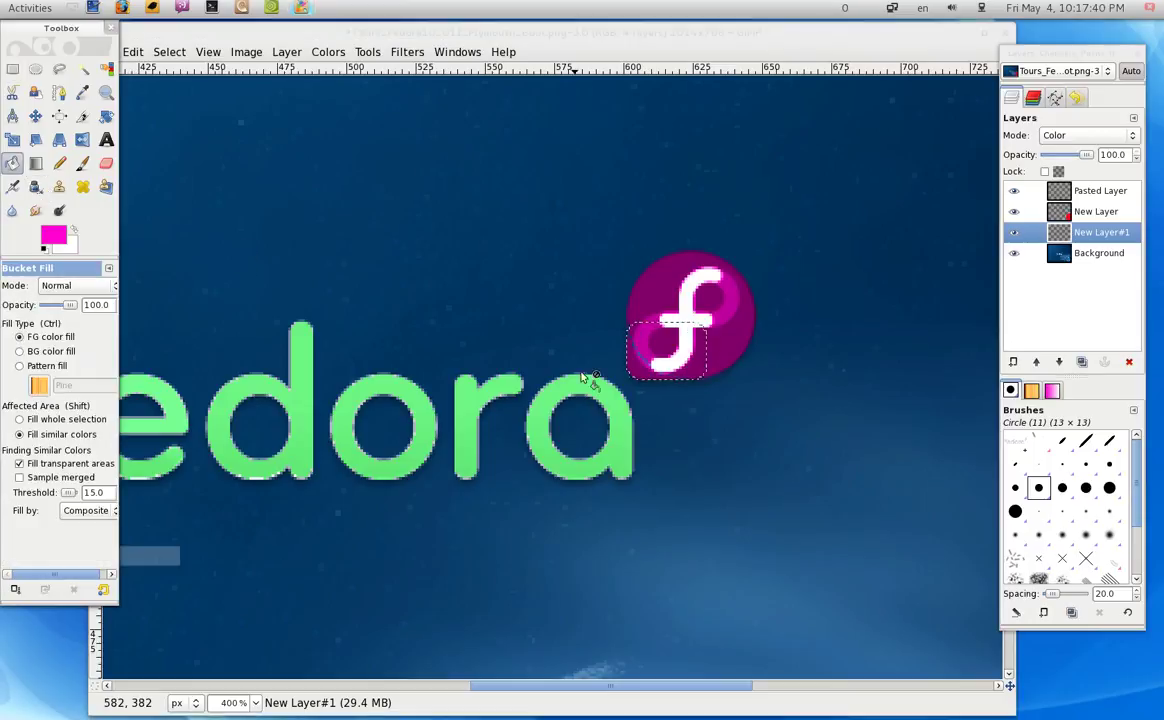
left_click(634, 362)
key("ctrl+shift+a")
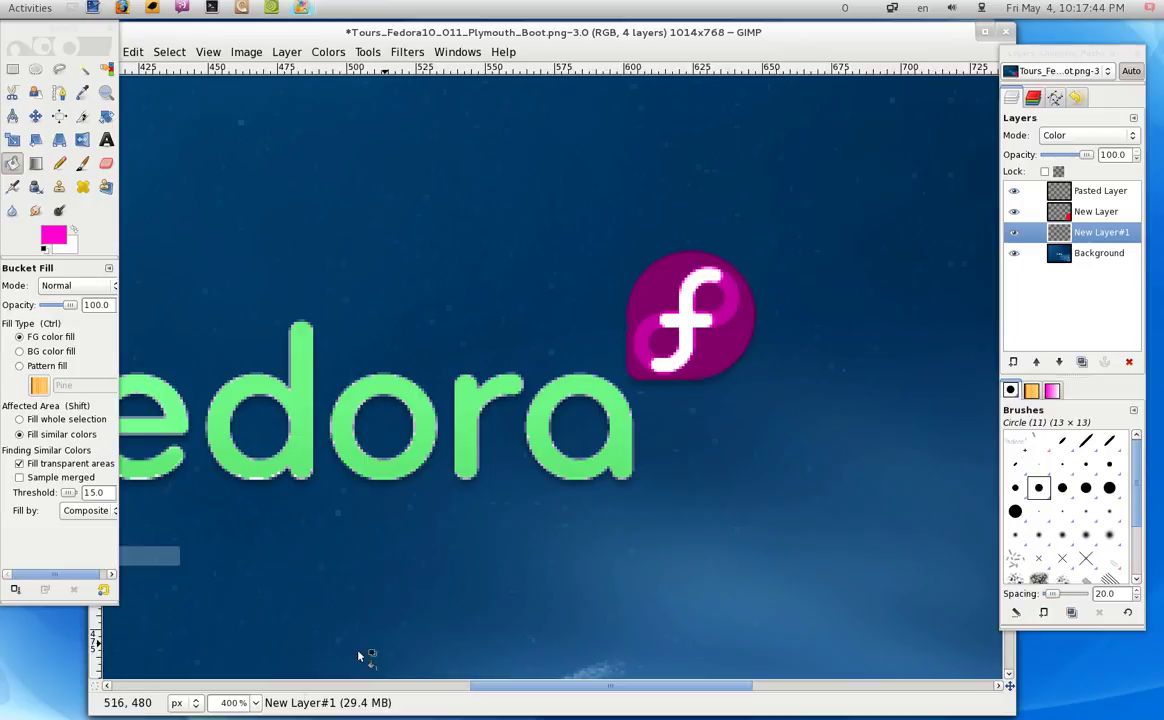
left_click(257, 704)
left_click(236, 629)
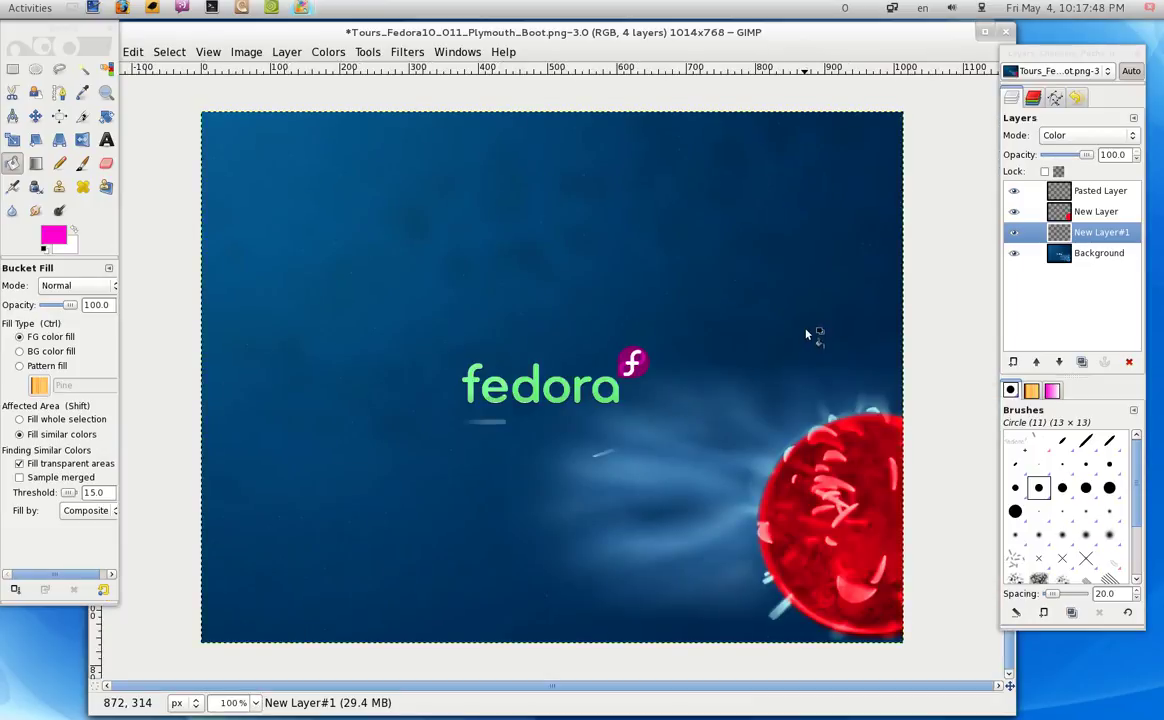
mouse_move(1088, 158)
left_mouse_down()
mouse_move(1068, 162)
mouse_move(1100, 157)
left_mouse_up()
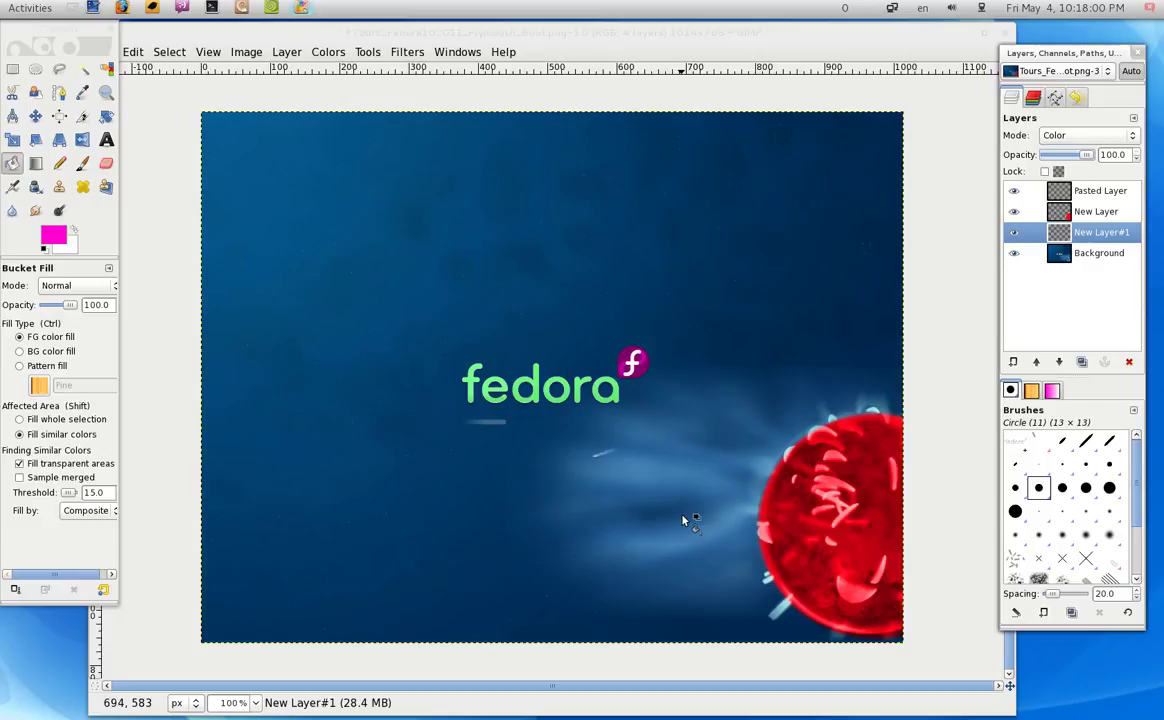
left_click(1090, 254)
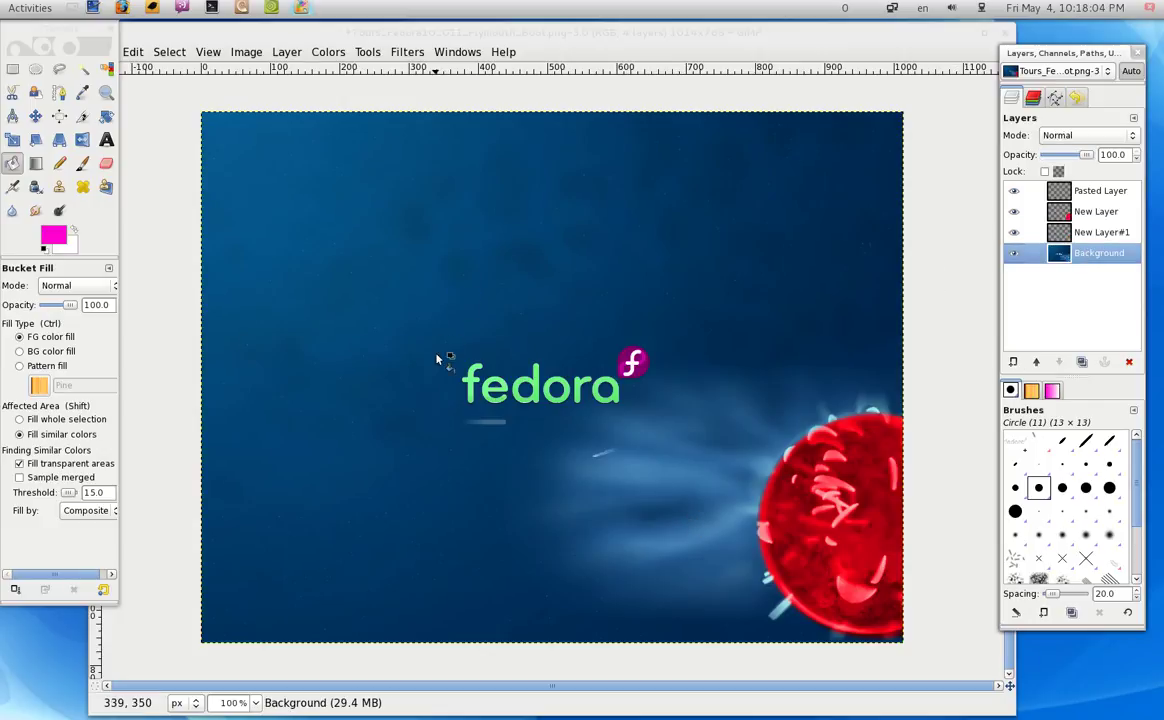
- Add a new transparent layer above the background set to Color blend mode
left_click(1013, 361)
left_click(660, 456)
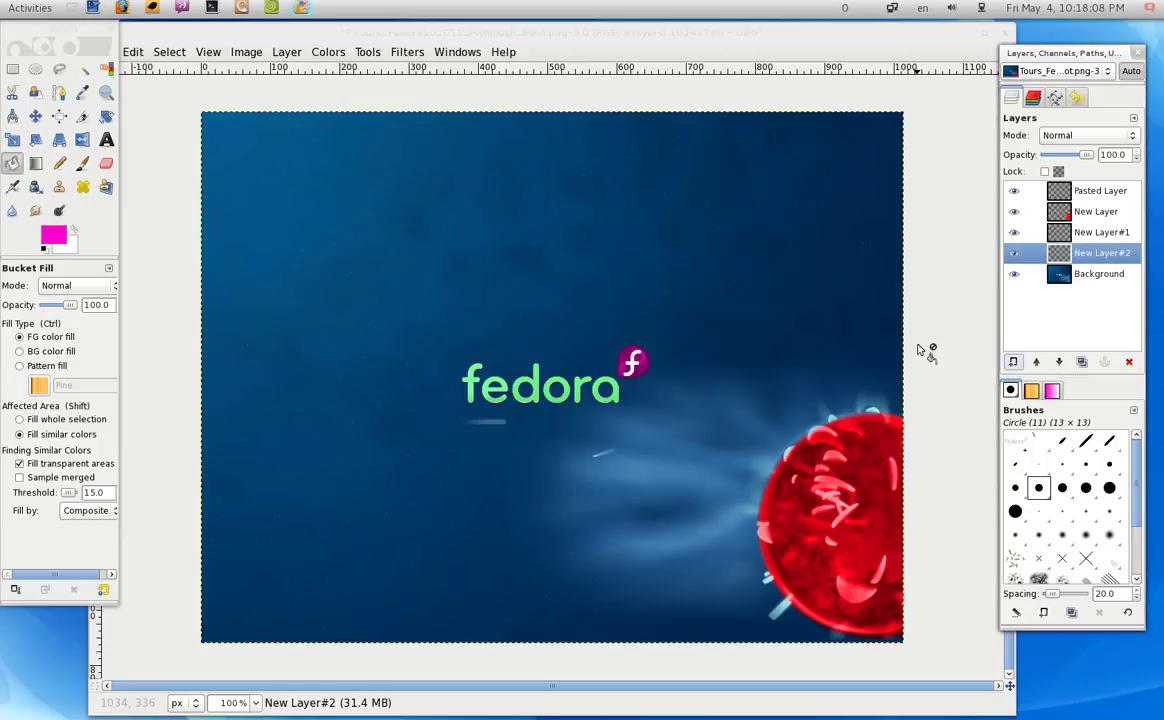
left_click(49, 238)
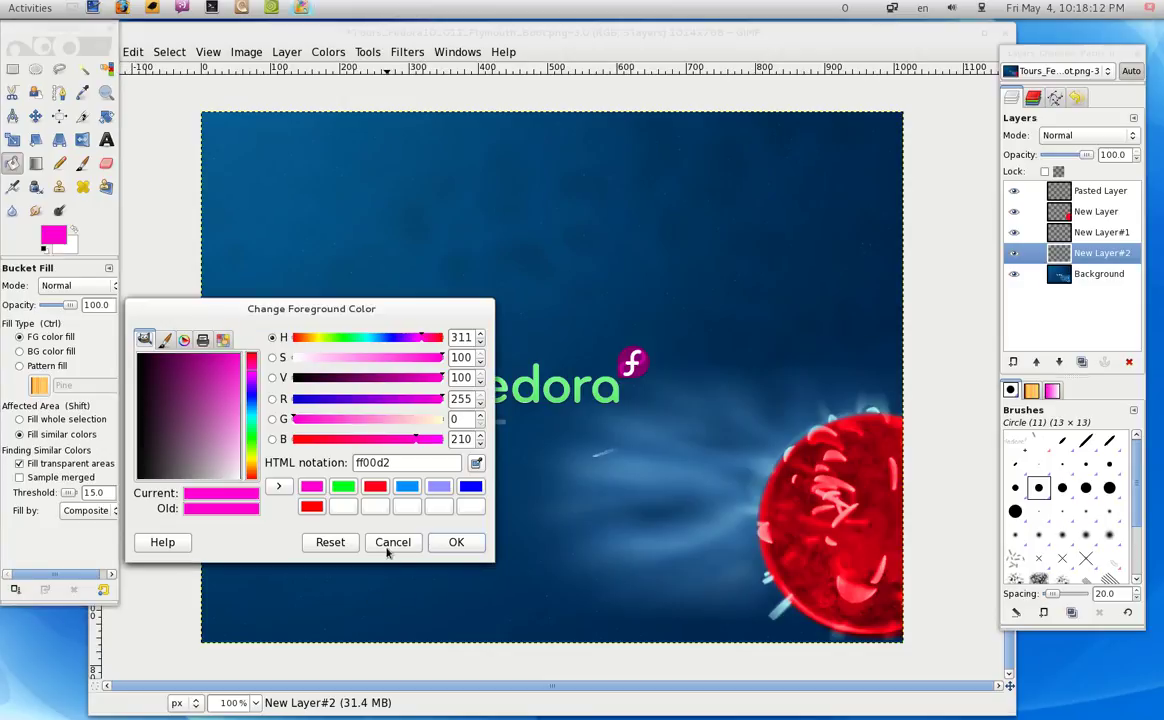
left_click(393, 542)
left_click(1075, 135)
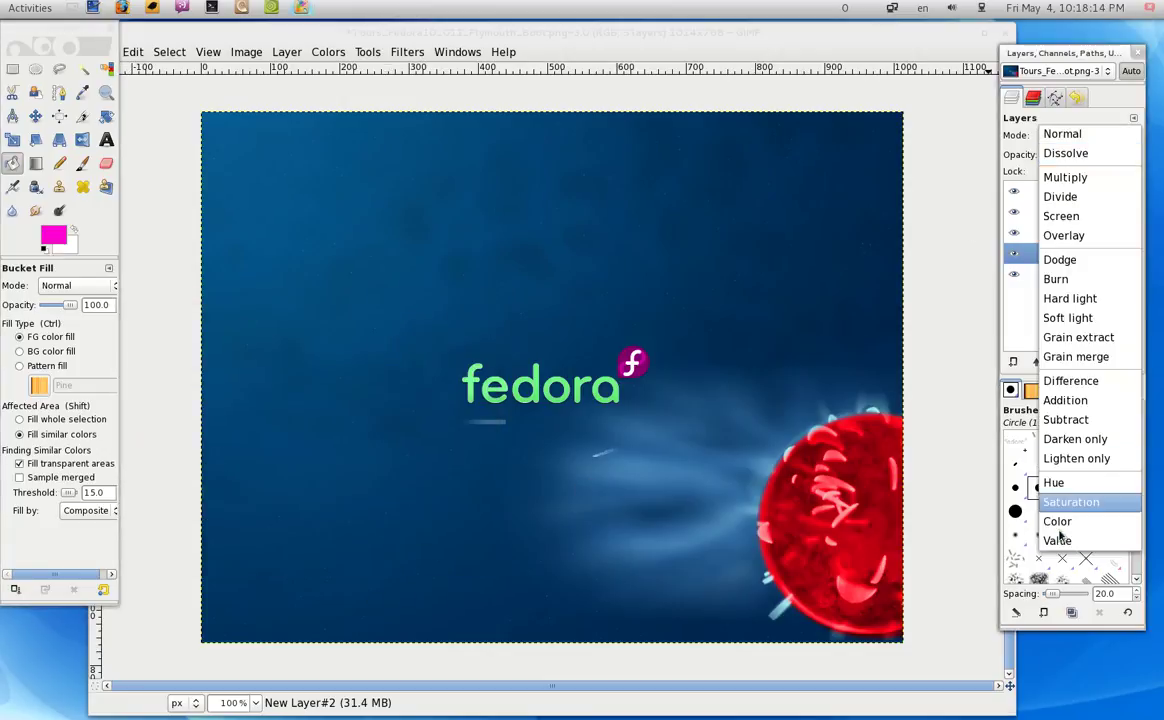
left_click(1057, 520)
- Set the foreground colour to golden orange ffb400 and flood the new layer with it
left_click(43, 248)
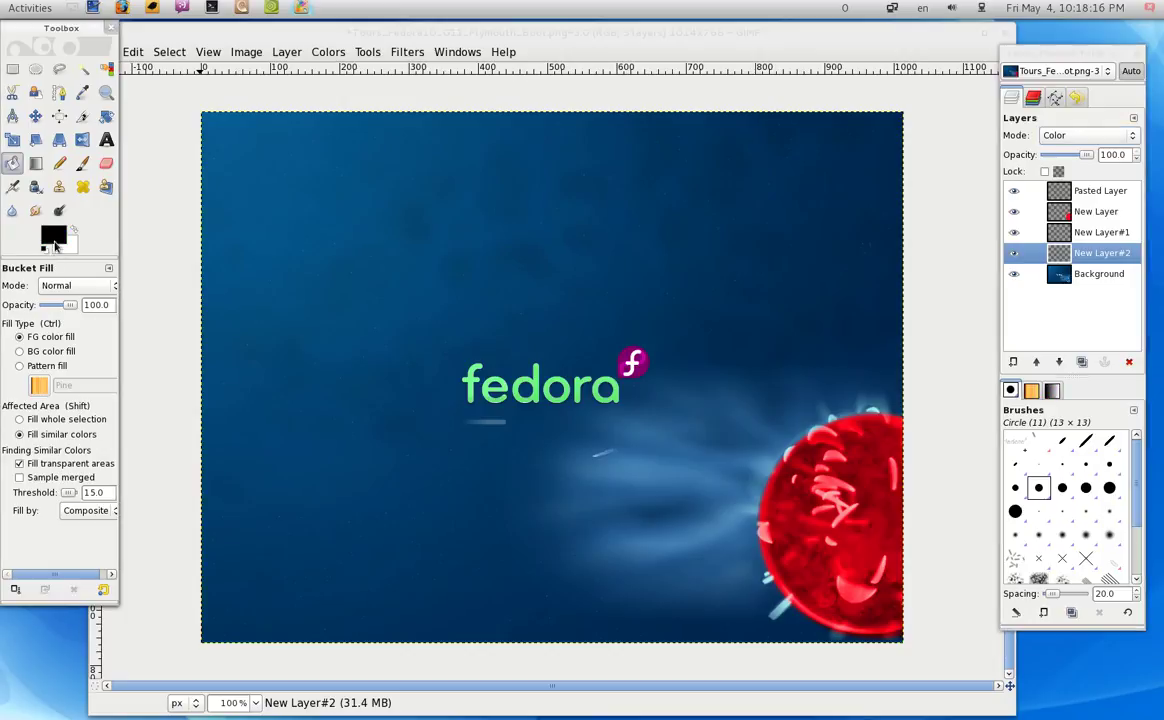
left_click(53, 240)
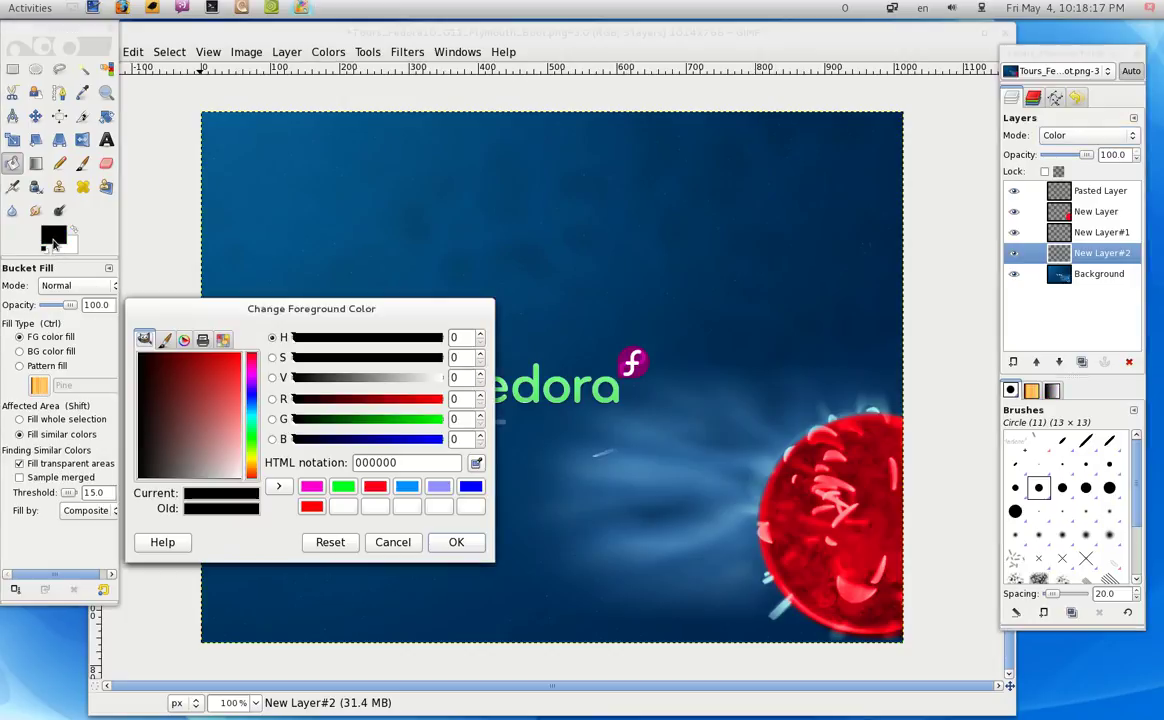
left_click(253, 477)
left_click_drag(254, 475, 255, 470)
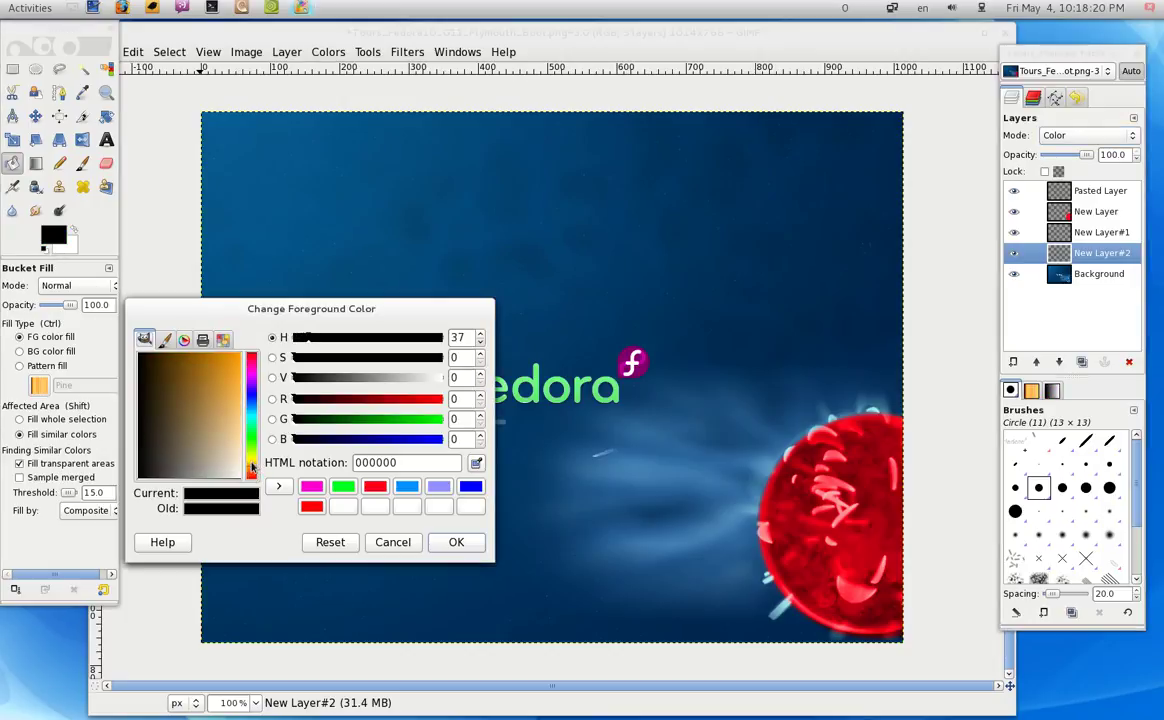
left_click_drag(235, 425, 240, 353)
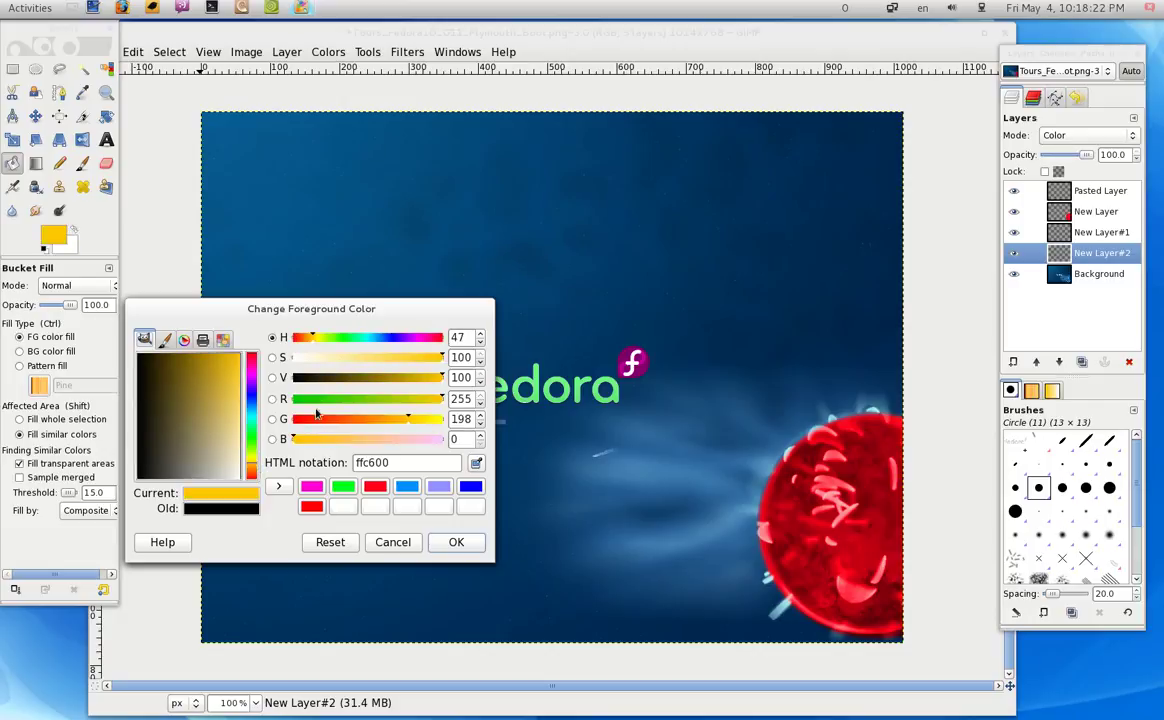
left_click(253, 471)
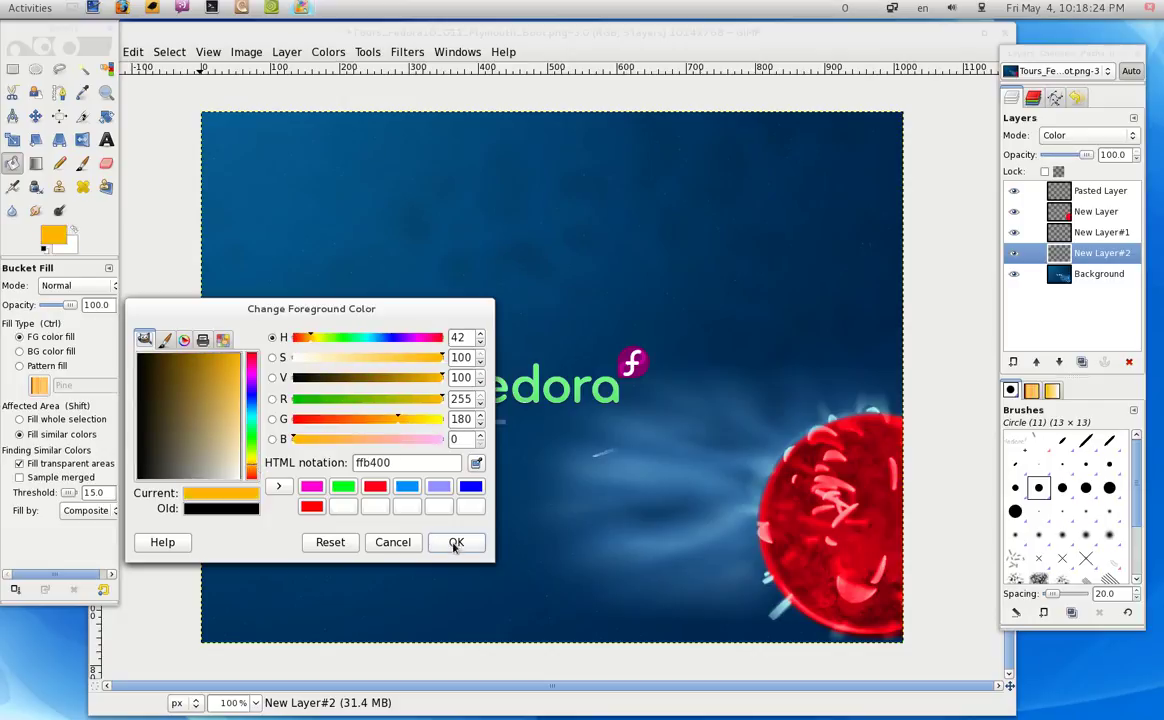
left_click(455, 542)
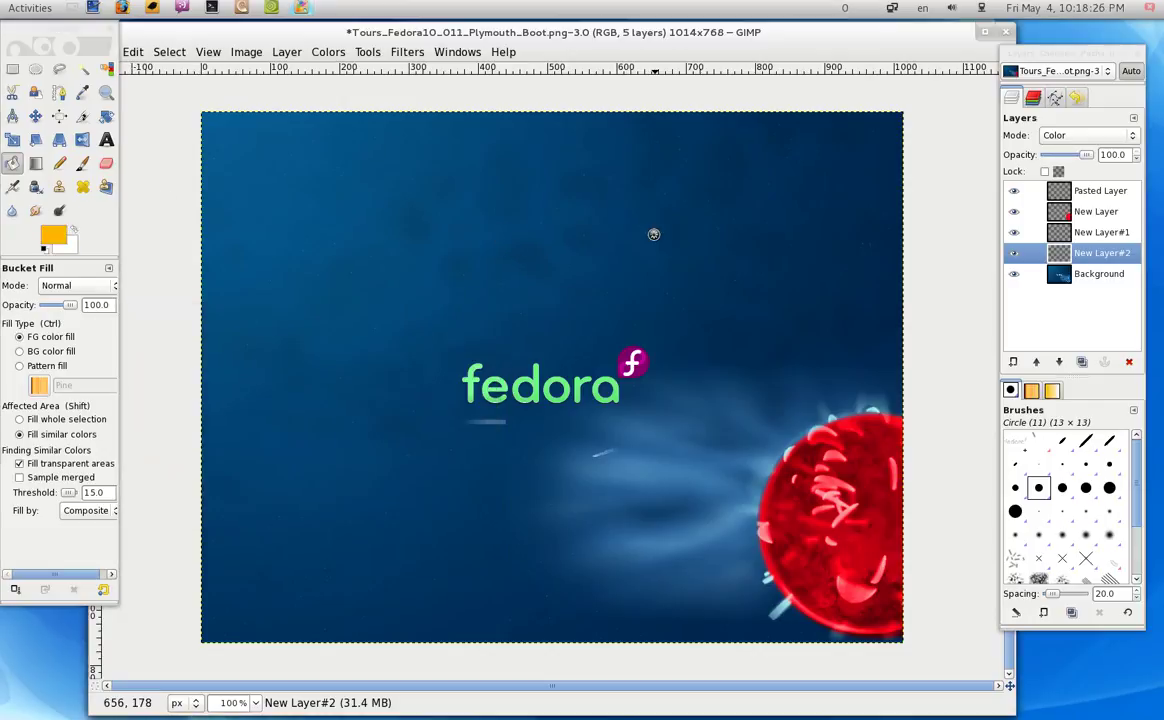
left_click(654, 234)
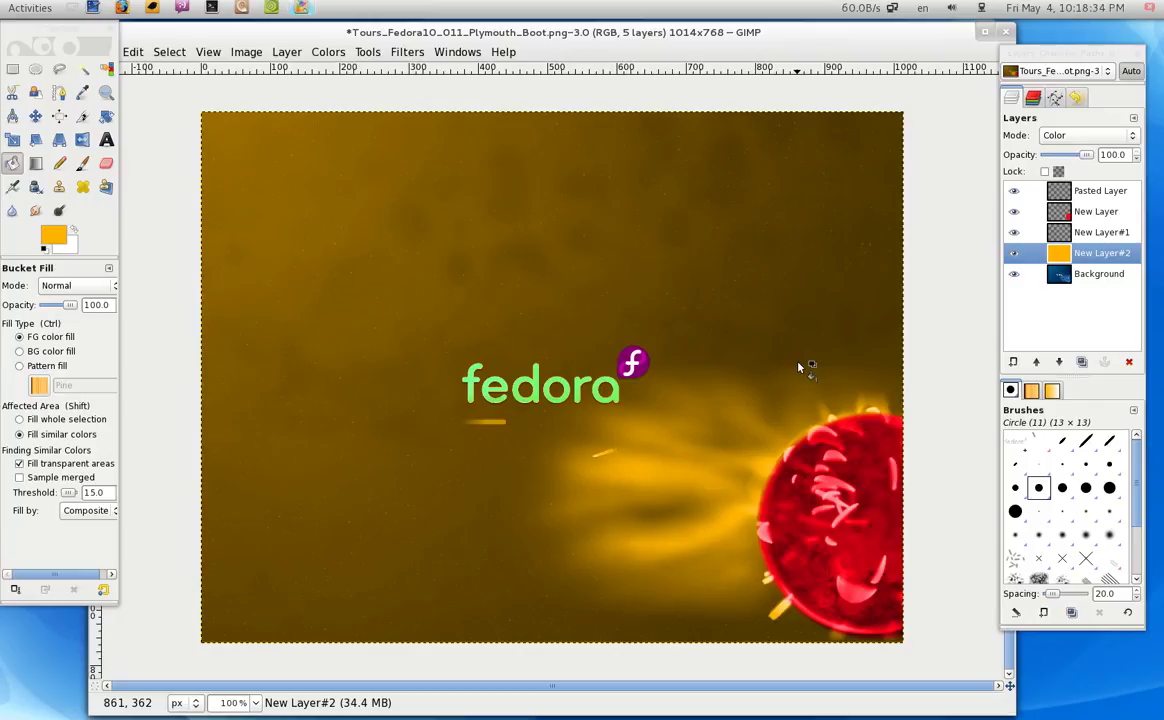
mouse_move(1085, 211)
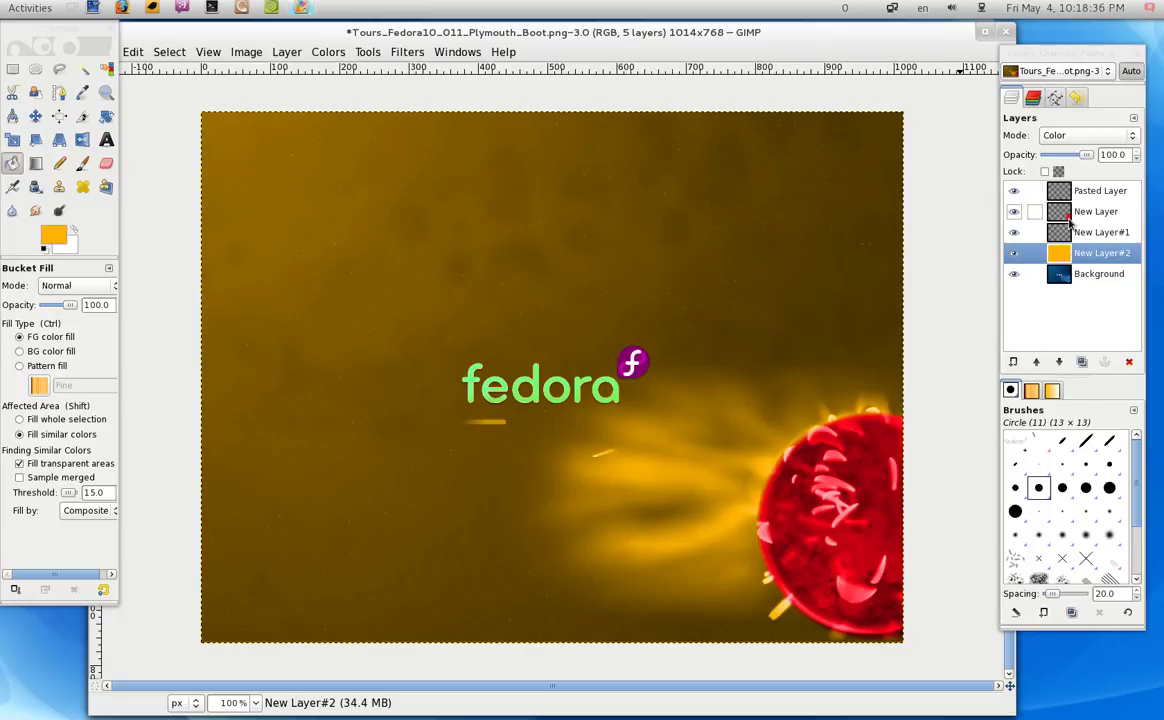
- Test the magenta badge layer's opacity, then lower Pasted Layer's opacity to fade the green text tint
left_click(1079, 234)
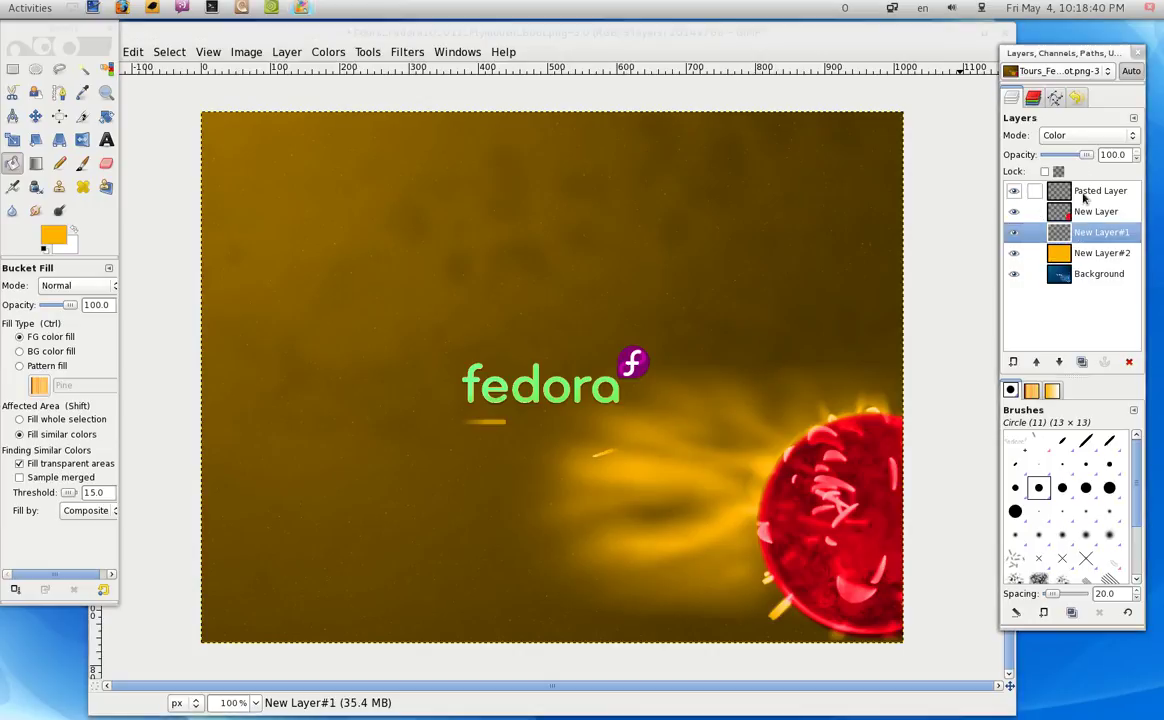
left_click_drag(1085, 155, 1030, 157)
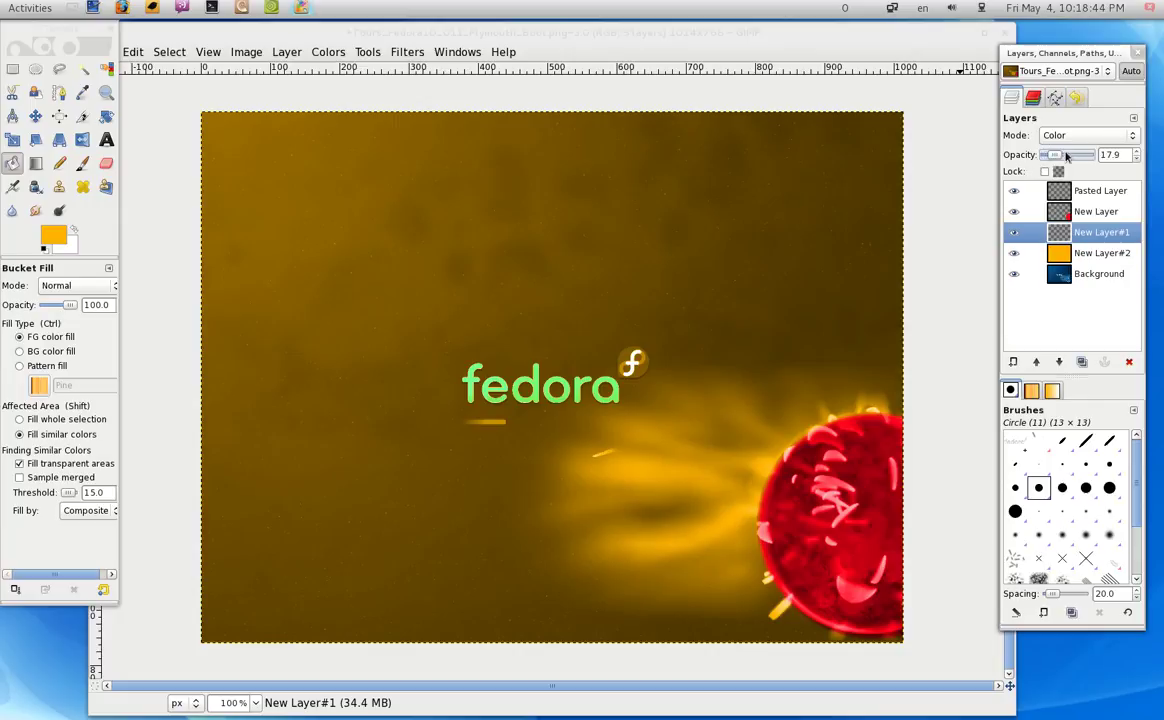
left_click_drag(1067, 157, 1094, 156)
left_click(1095, 211)
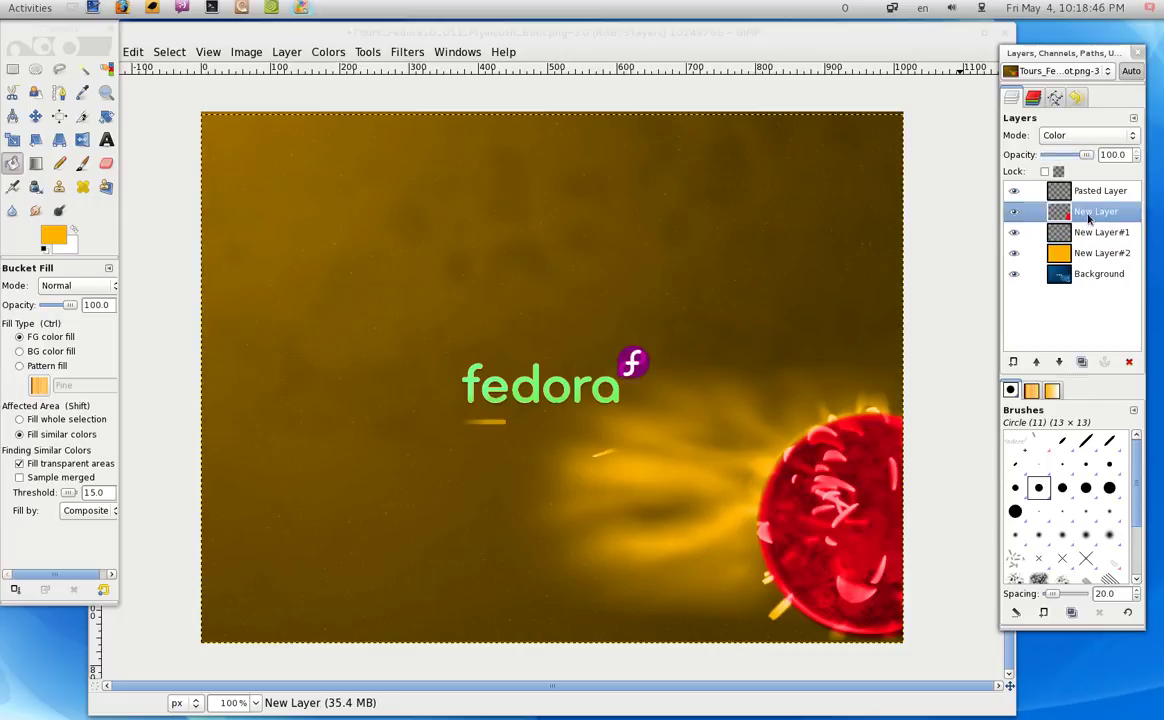
left_click_drag(1066, 157, 1030, 160)
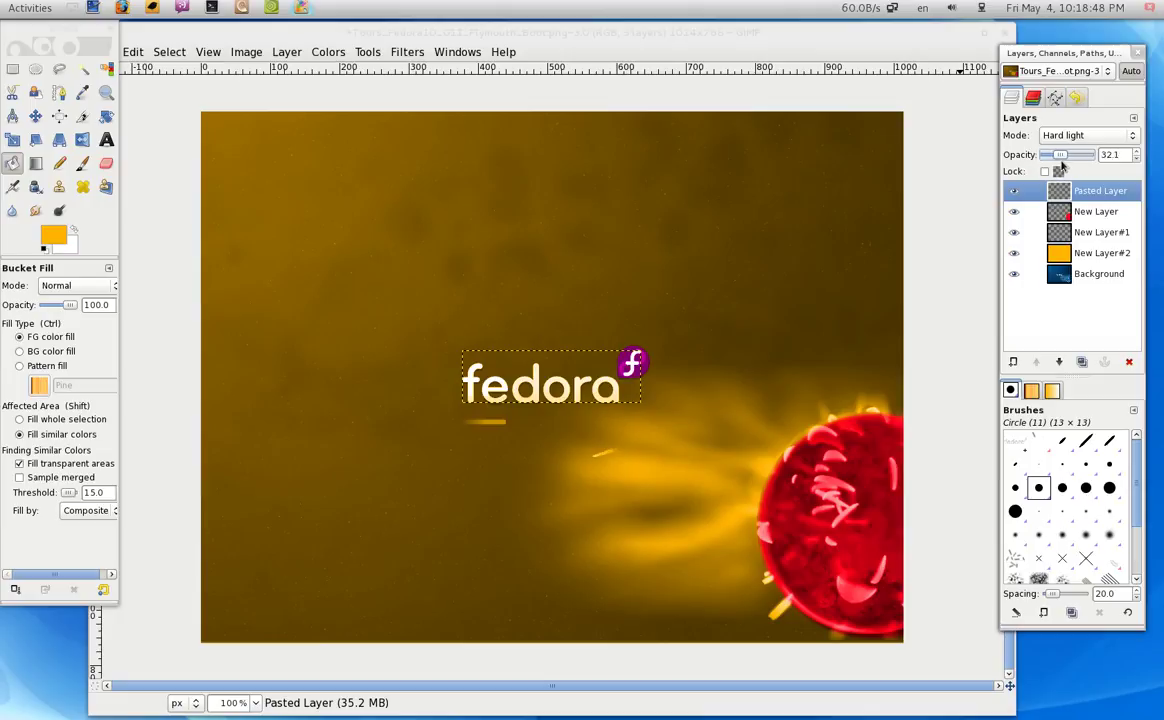